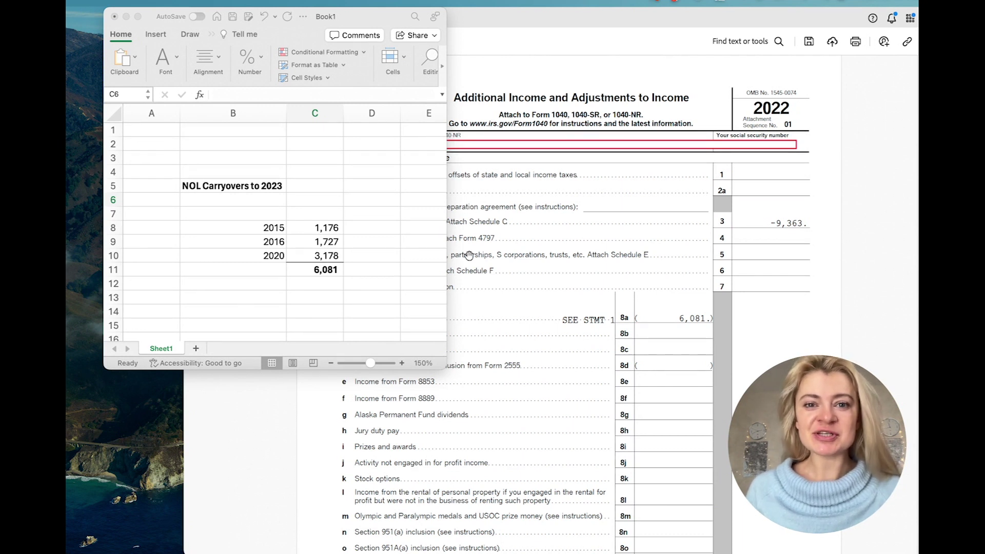
# Switch to the 2022 NOL carryover PDF and examine the NOL utilization statements supporting Schedule 1, line 8a.
pyautogui.click(652, 268)
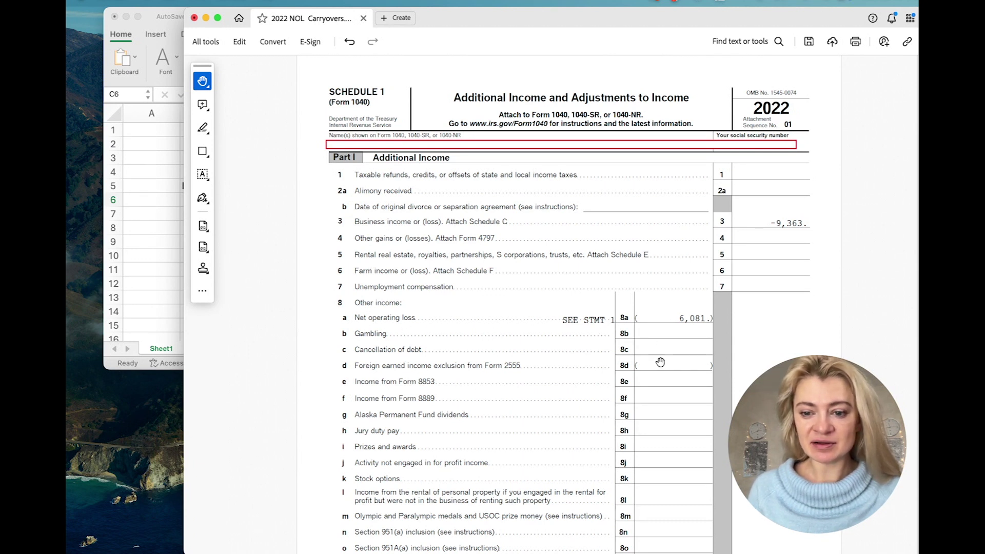
pyautogui.scroll(-8, 656, 378)
pyautogui.scroll(-7, 657, 379)
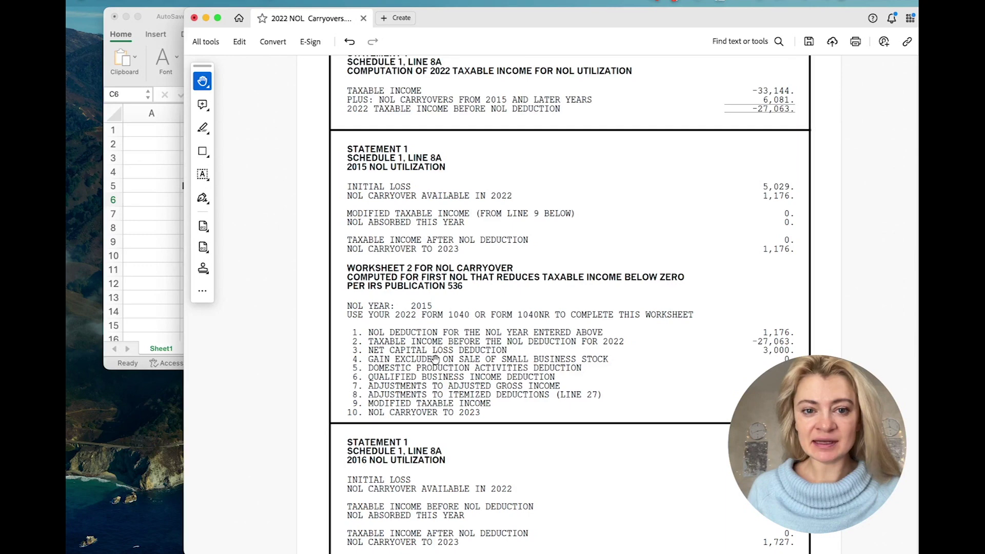
pyautogui.scroll(-1, 435, 359)
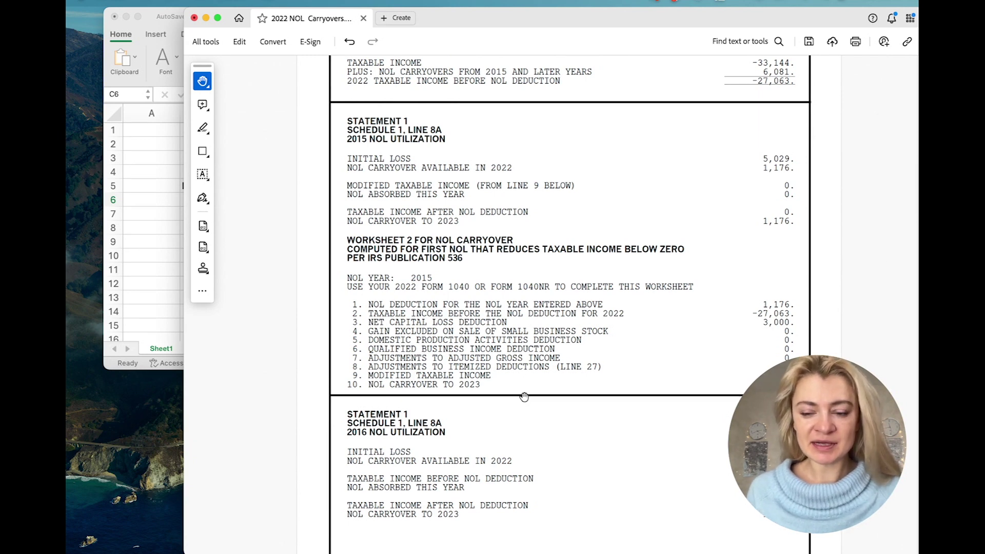
pyautogui.scroll(-10, 524, 396)
pyautogui.scroll(7, 523, 396)
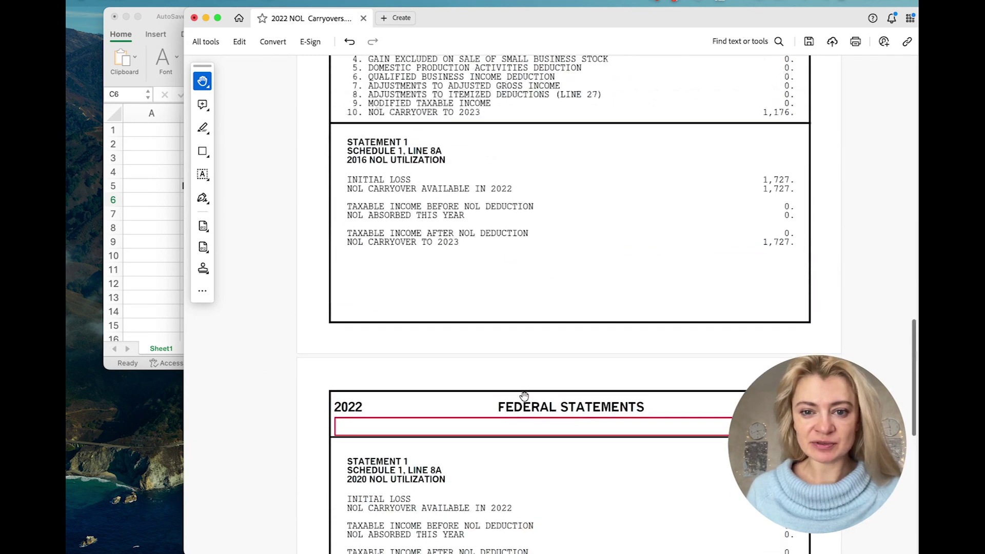
pyautogui.scroll(3, 524, 396)
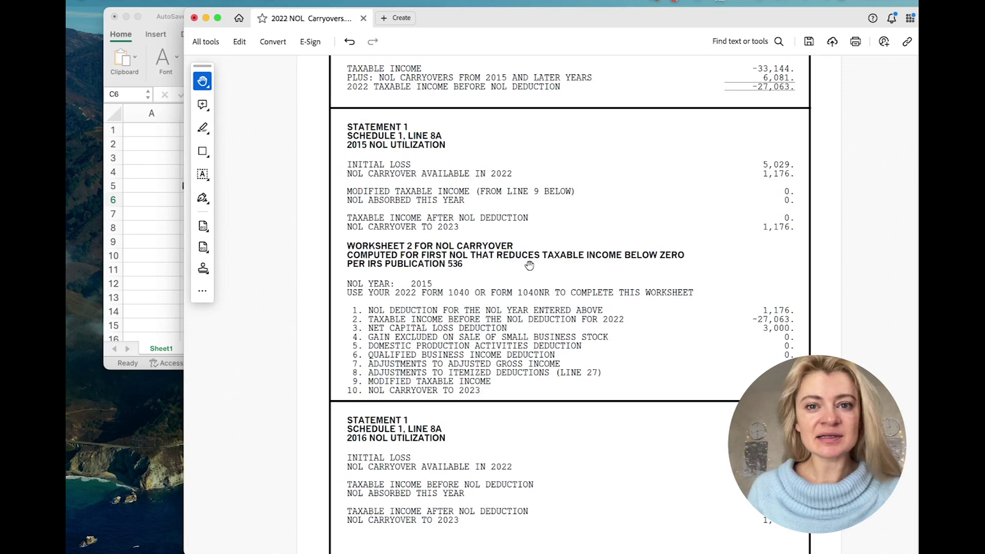
pyautogui.scroll(7, 529, 265)
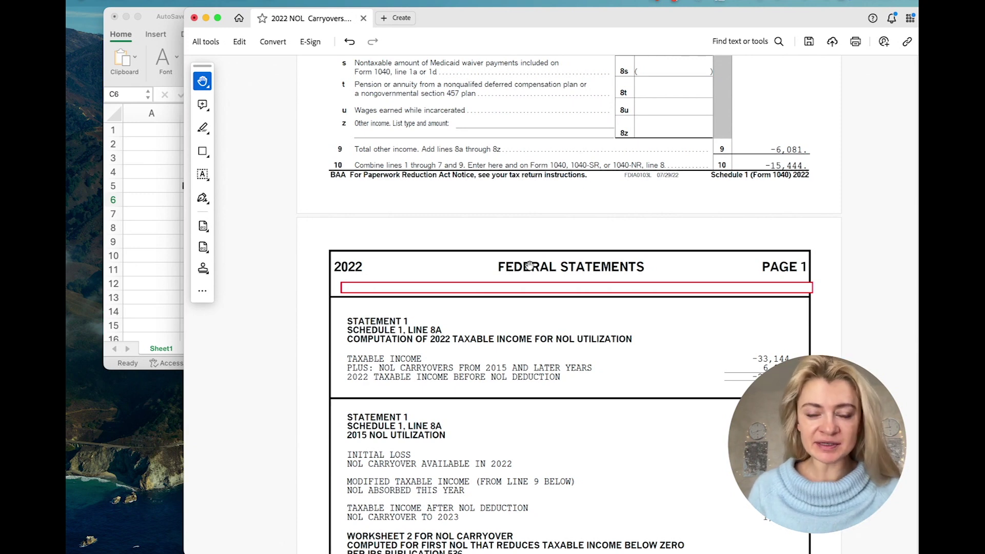
pyautogui.scroll(-5, 529, 266)
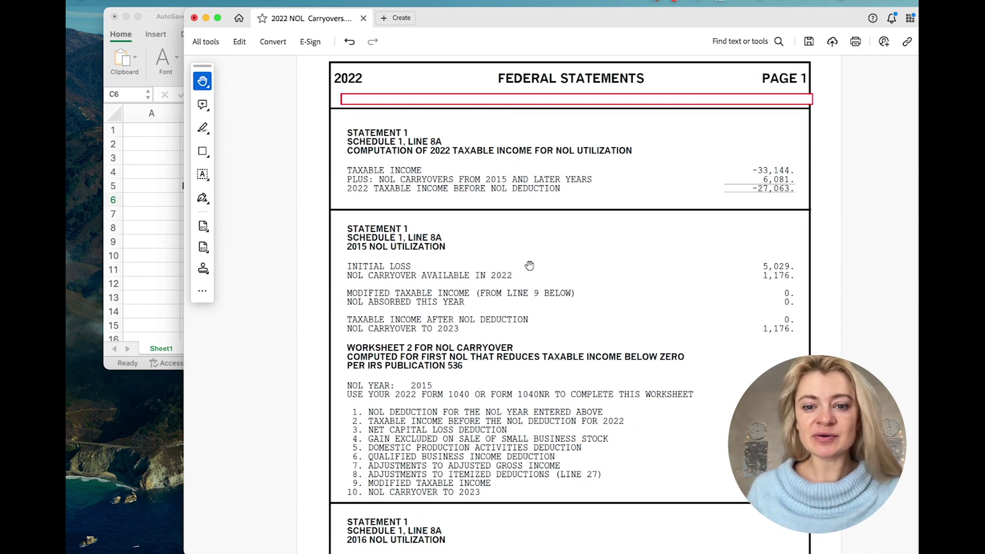
pyautogui.scroll(-4, 529, 266)
pyautogui.scroll(-1, 530, 266)
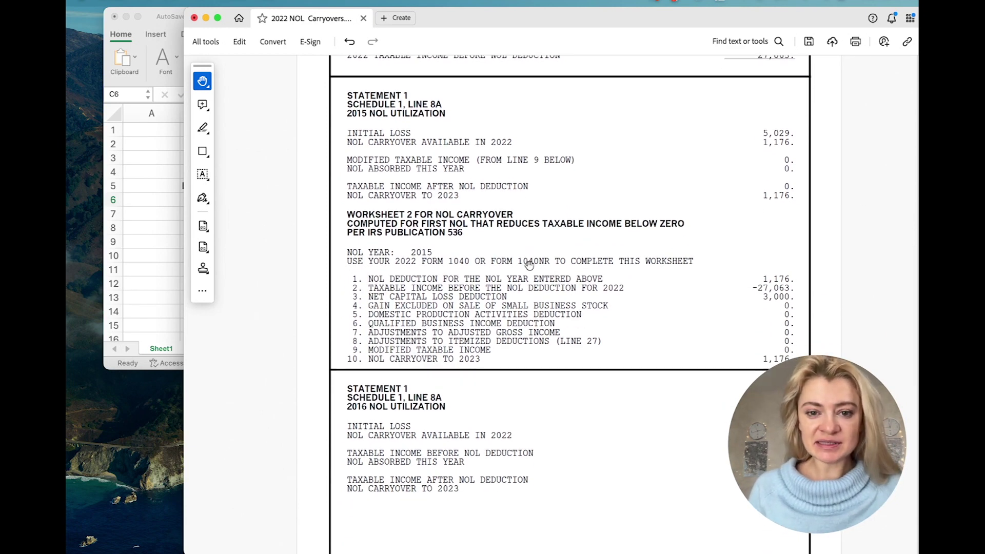
# Check the 2015 NOL carryover to 2023 in the federal statements against its figure in the Excel carryover summary.
pyautogui.scroll(20, 529, 265)
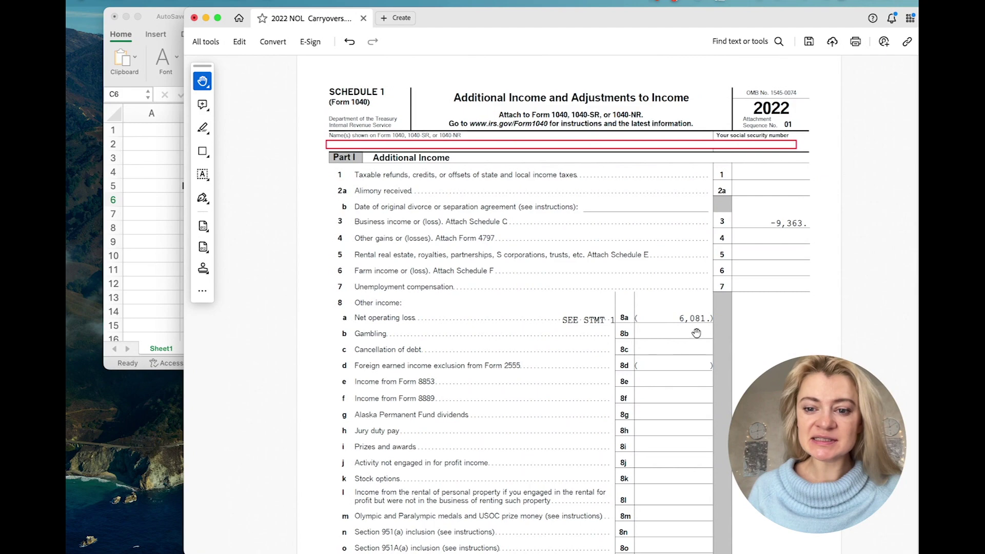
pyautogui.scroll(-1, 709, 331)
pyautogui.scroll(-15, 709, 331)
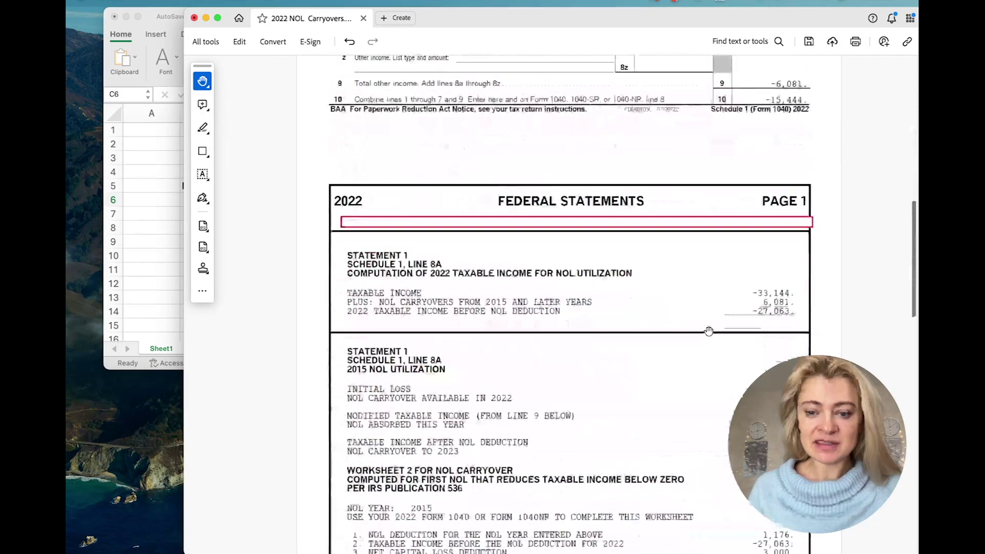
pyautogui.scroll(-1, 708, 331)
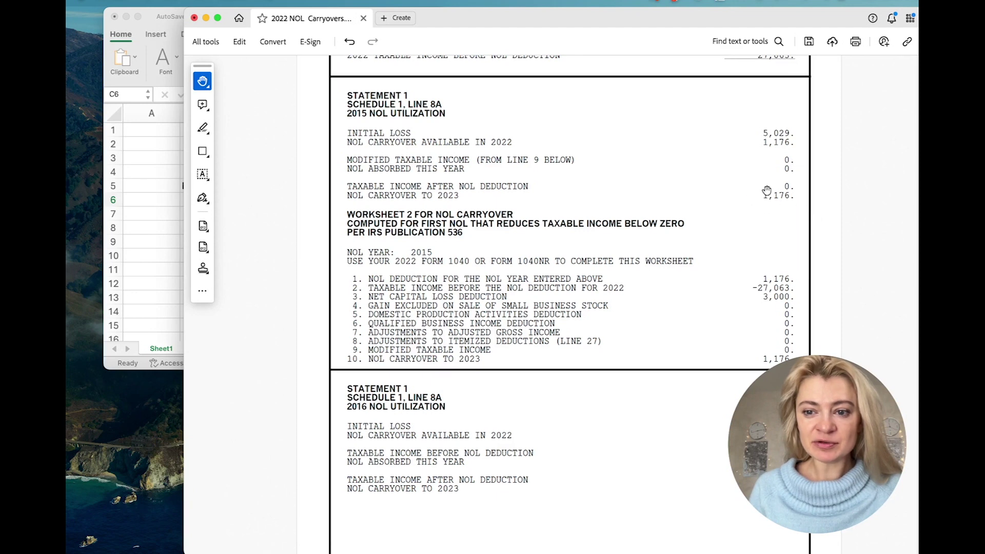
pyautogui.click(149, 170)
pyautogui.click(317, 229)
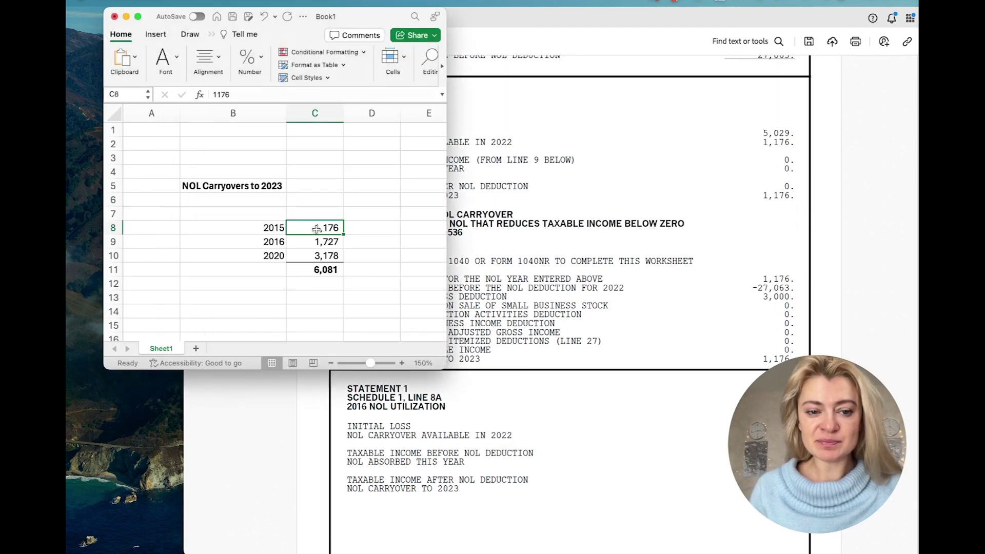
# Compare the 2016 NOL carryover to 2023 in the PDF statement with the 2016 figure in the Excel summary.
pyautogui.click(642, 212)
pyautogui.scroll(-3, 642, 213)
pyautogui.scroll(-2, 643, 212)
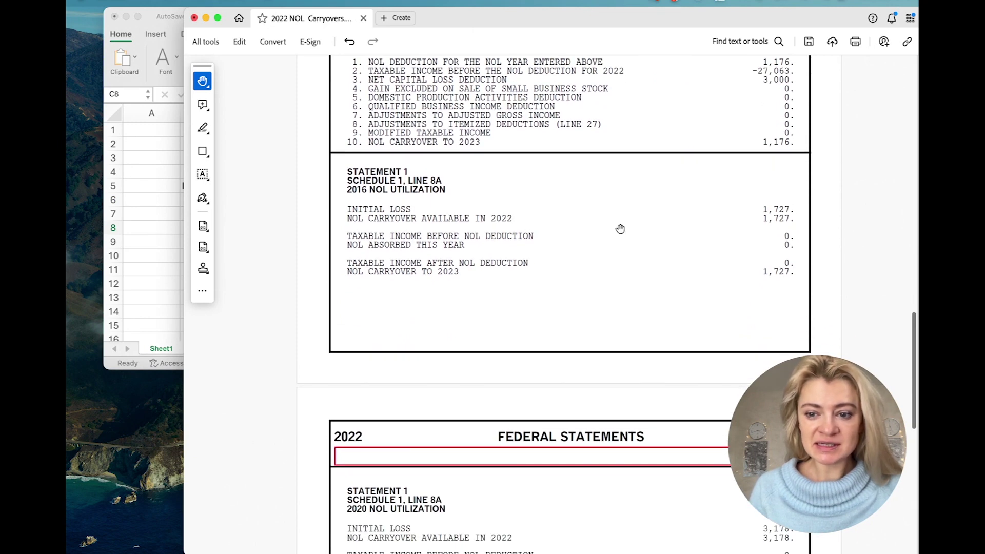
pyautogui.click(148, 195)
pyautogui.click(318, 242)
# Compare the 2020 NOL carryover to 2023 in the PDF statement with the 2020 figure in the Excel summary.
pyautogui.click(565, 269)
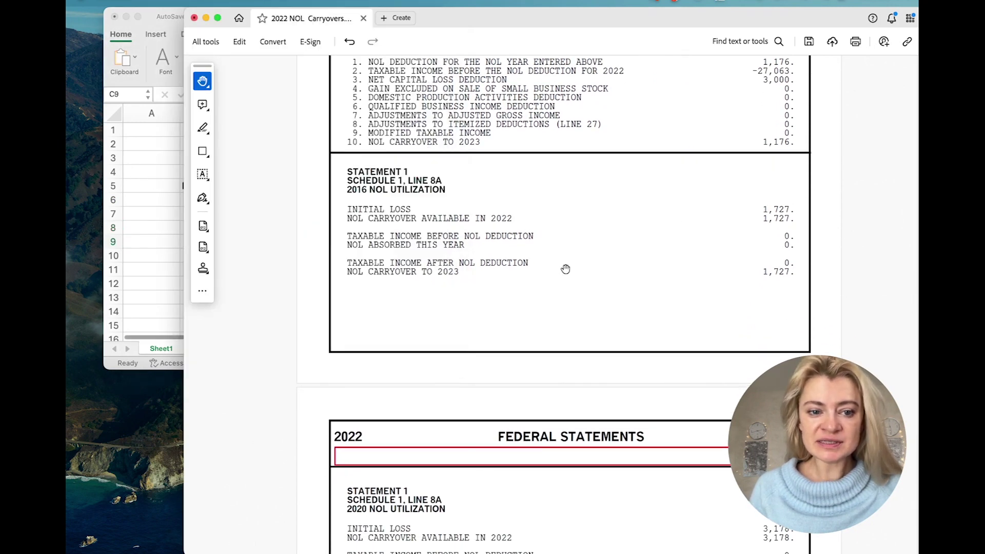
pyautogui.scroll(-5, 564, 268)
pyautogui.scroll(1, 566, 269)
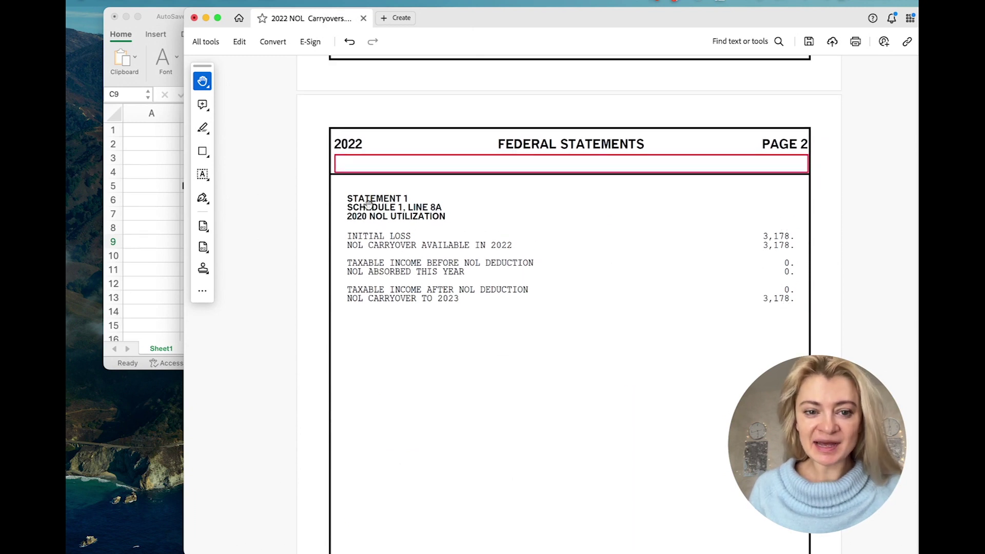
pyautogui.click(149, 183)
pyautogui.click(310, 253)
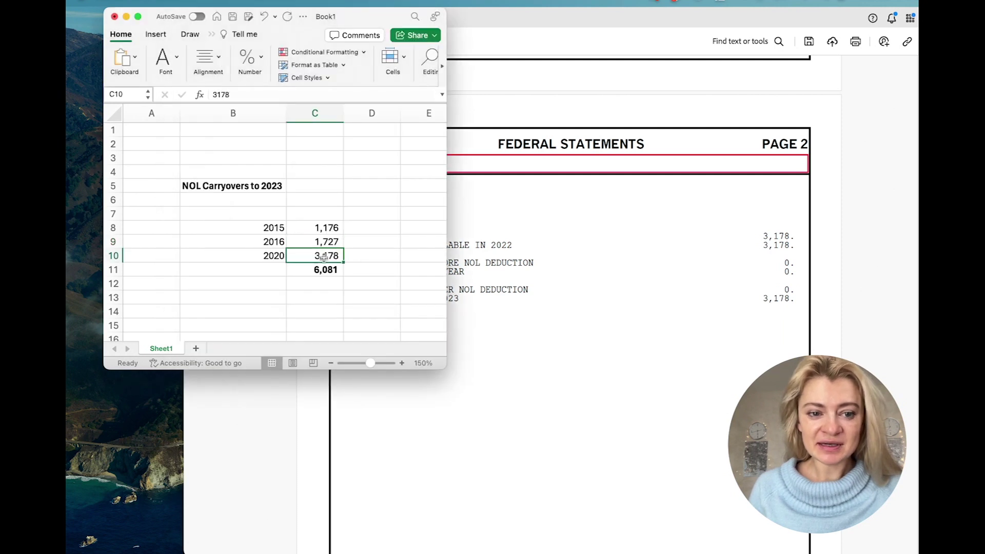
# Check the total NOL carryover in the Excel summary against the net operating loss on Schedule 1, line 8a.
pyautogui.click(591, 318)
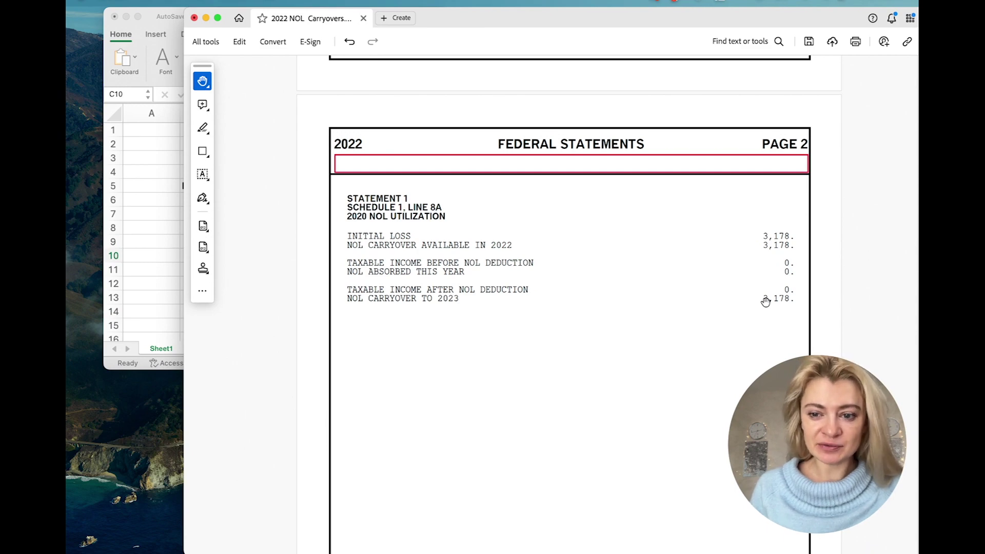
pyautogui.scroll(15, 765, 301)
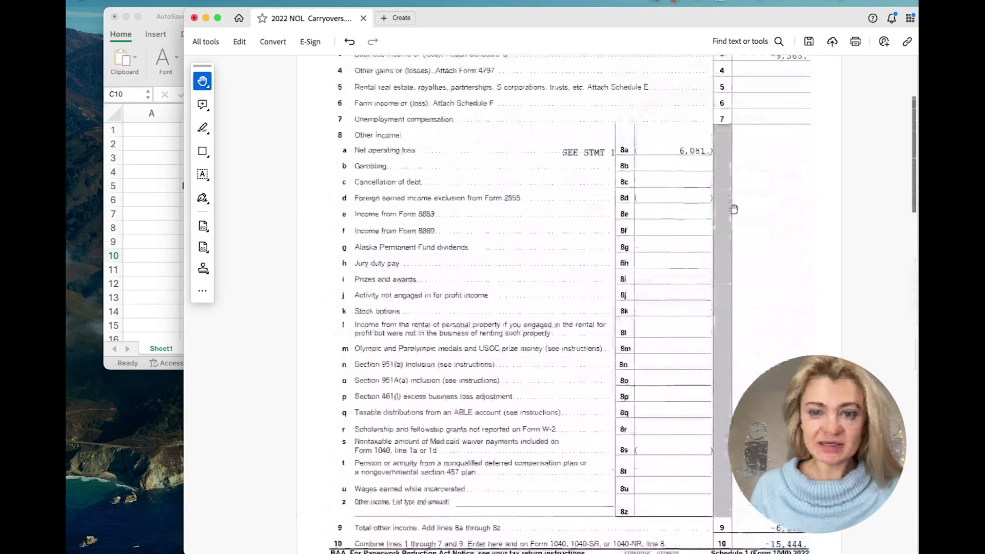
pyautogui.click(171, 167)
pyautogui.click(326, 269)
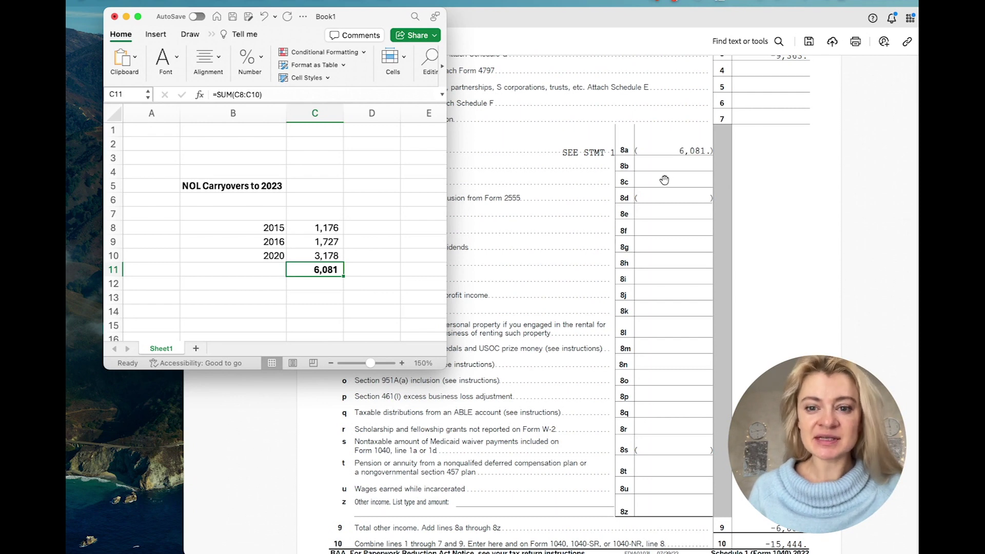
pyautogui.scroll(5, 664, 179)
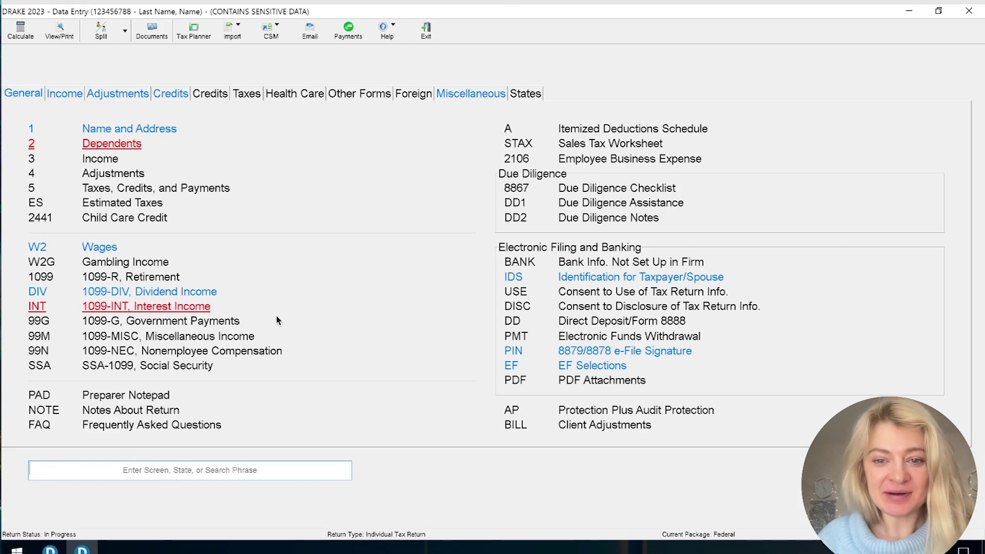
# In Drake 2023 data entry, look up the NOL Carryforward screen with the search phrase "loss" and close it again.
pyautogui.click(189, 473)
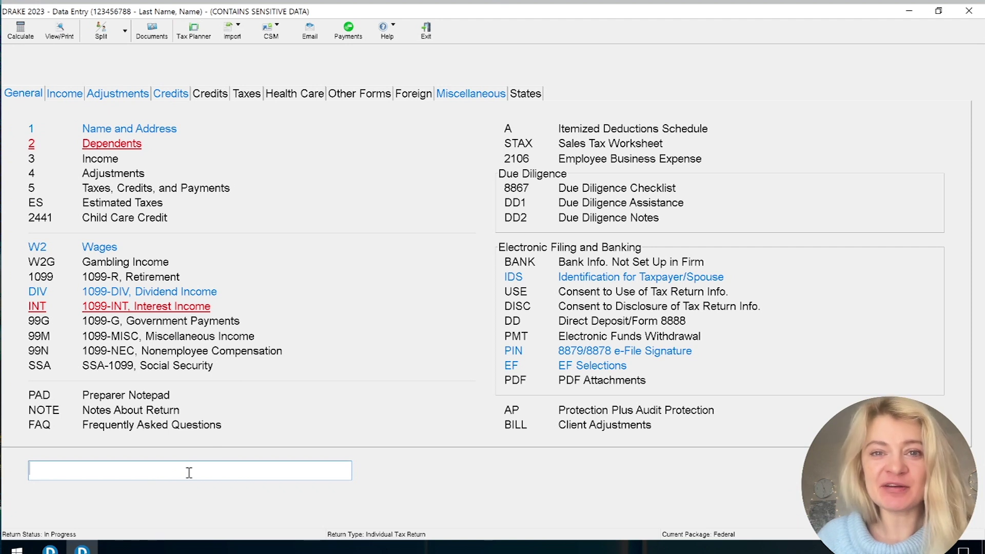
pyautogui.write('loss')
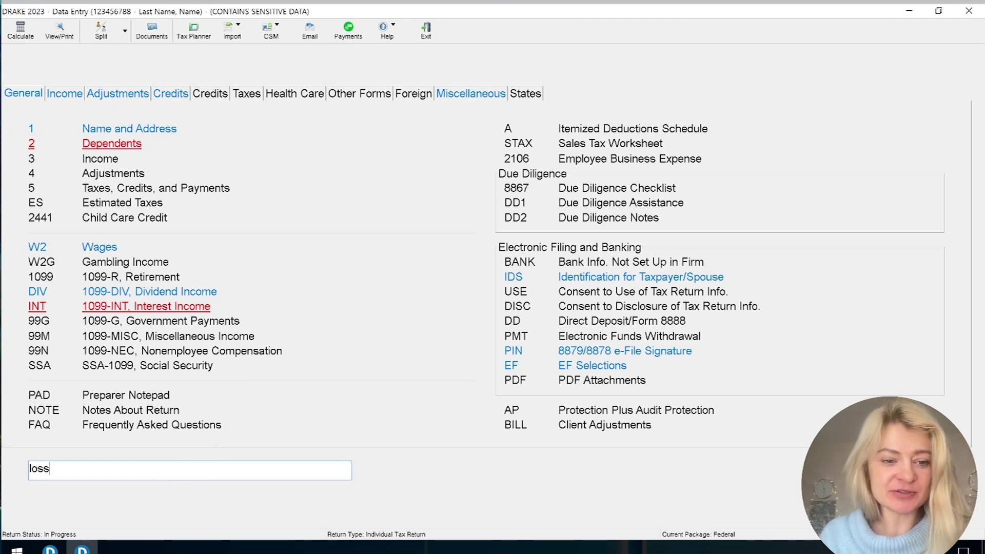
pyautogui.press('Return')
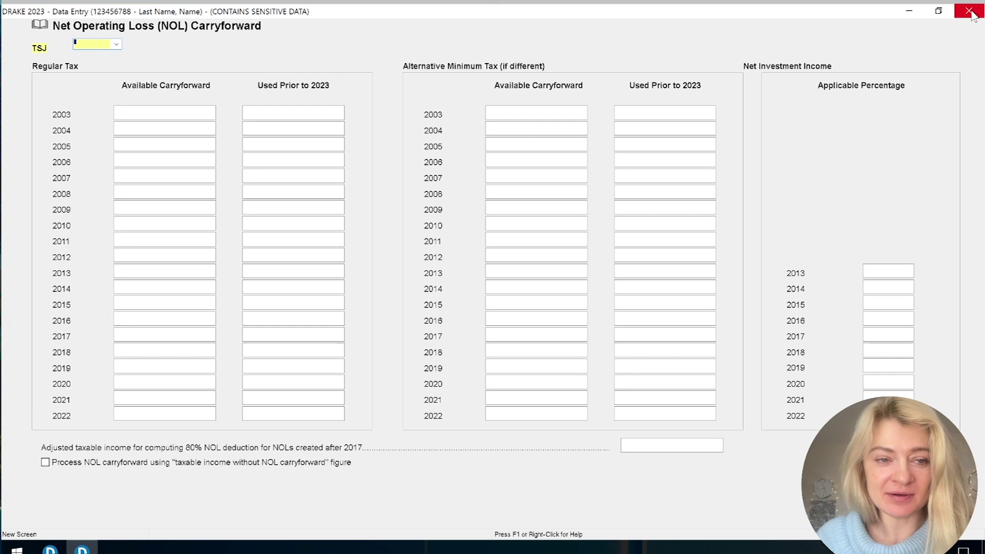
pyautogui.click(189, 129)
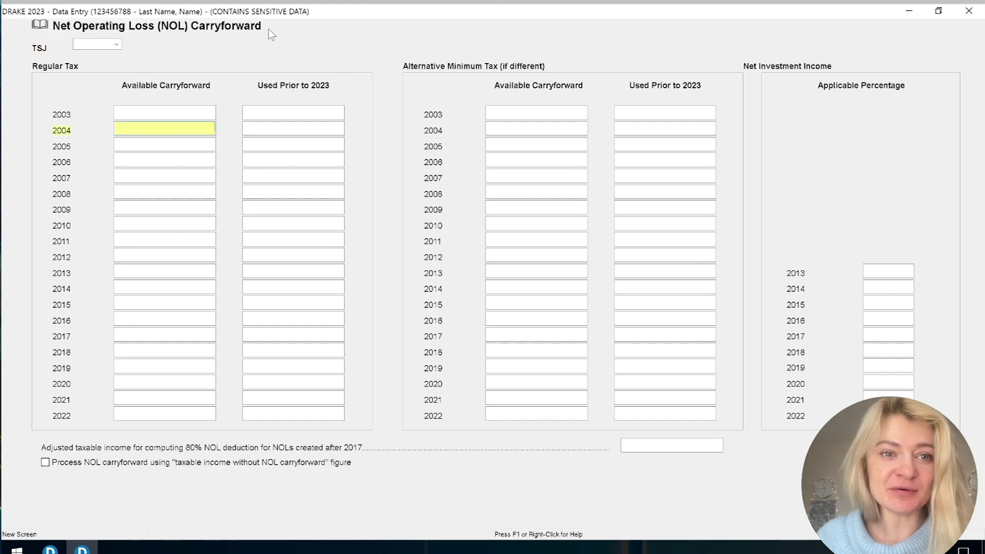
pyautogui.click(969, 11)
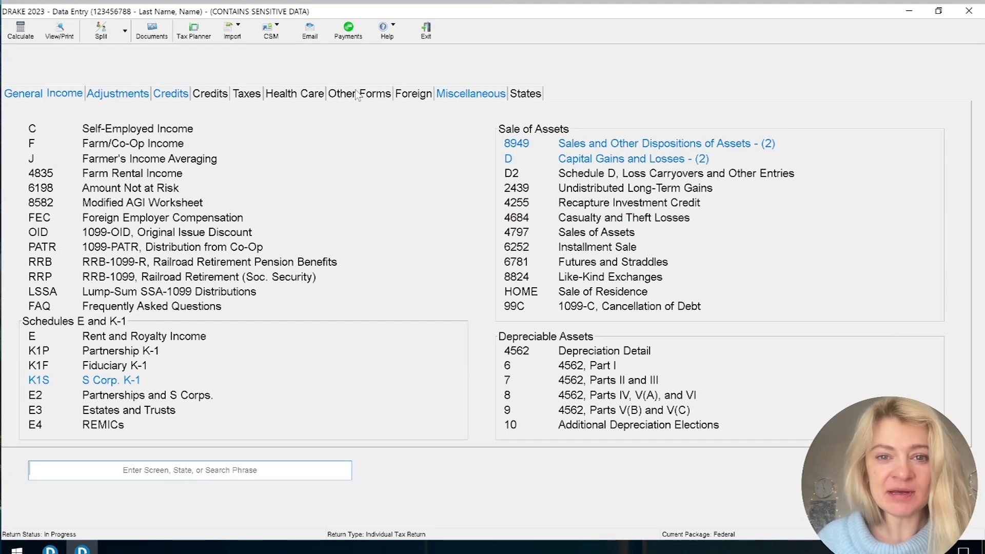
# Open Drake's LOSS worksheet for NOL carryovers and enter 1176 from the Excel summary as the 2015 regular tax available carryforward.
pyautogui.moveTo(361, 95)
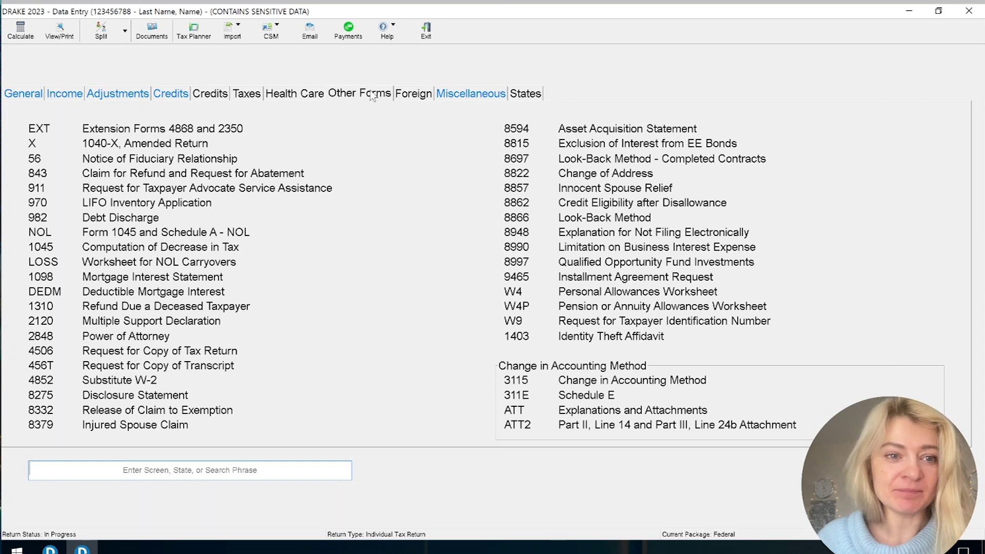
pyautogui.click(171, 263)
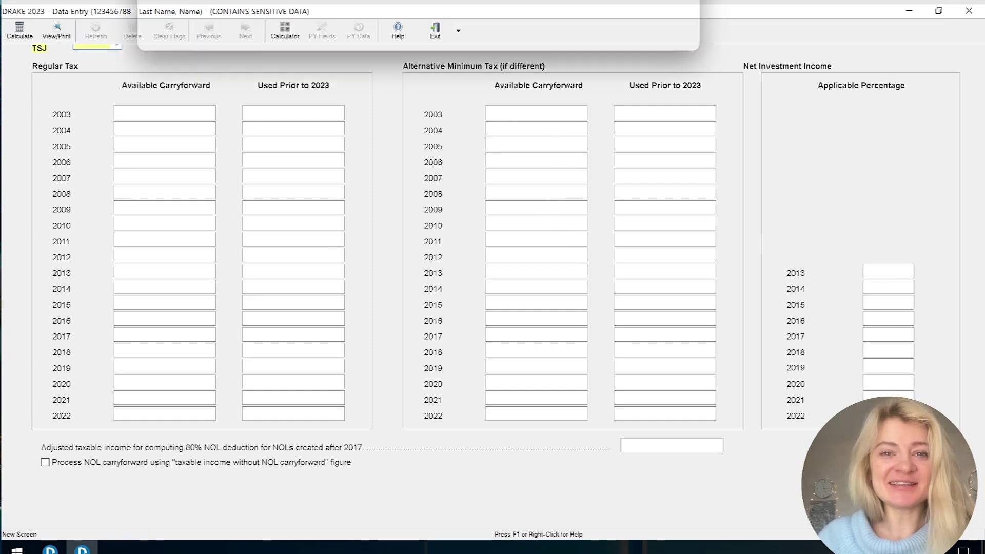
pyautogui.press('super+Tab')
pyautogui.click(655, 282)
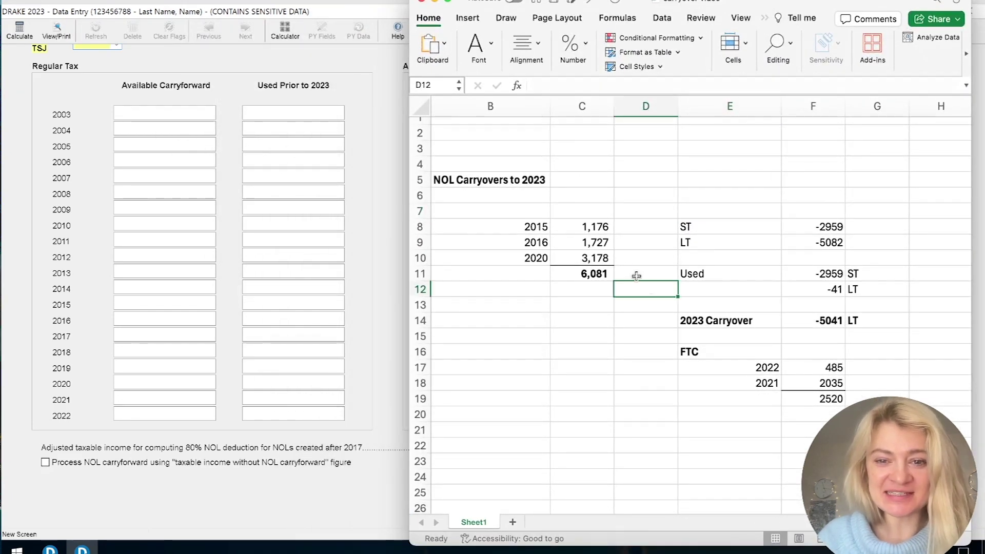
pyautogui.click(603, 229)
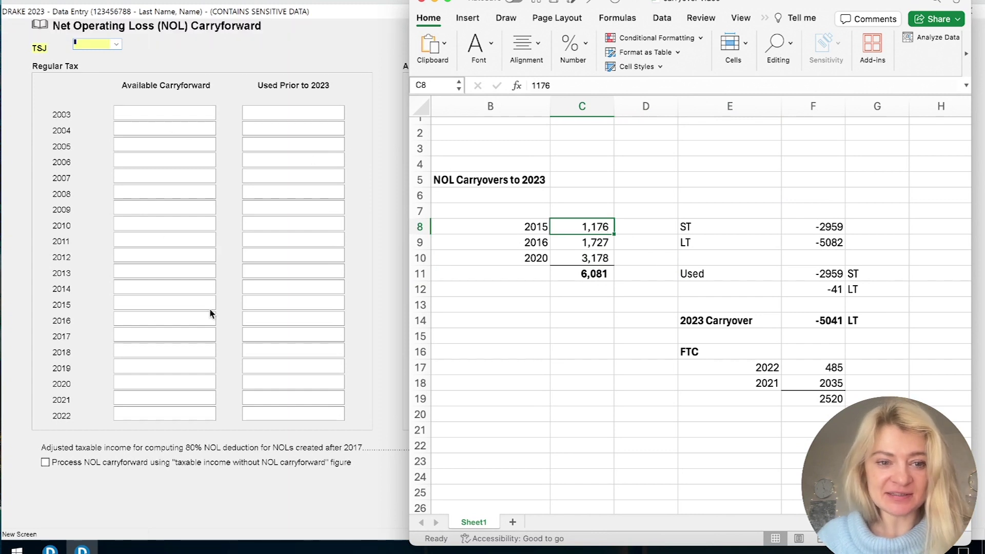
pyautogui.click(181, 303)
pyautogui.write('1176')
pyautogui.press('Tab')
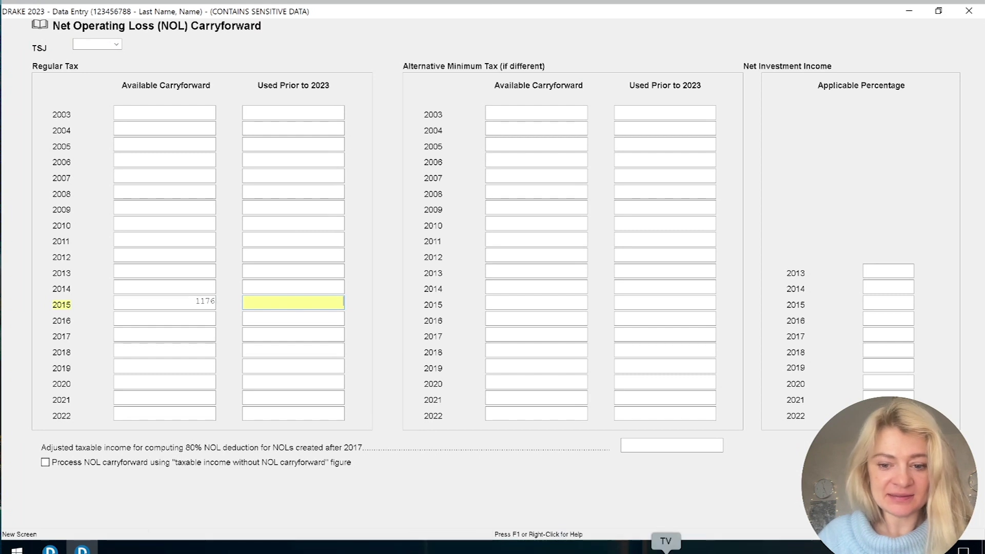
# Look up the 2016 amount in the Excel summary and enter 1727 as the 2016 regular tax available carryforward in Drake.
pyautogui.click(480, 548)
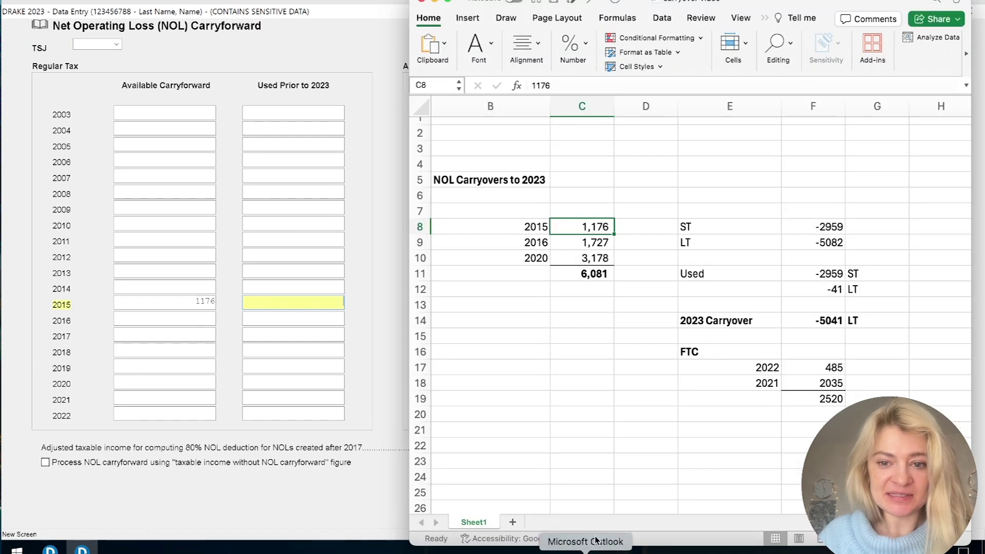
pyautogui.click(604, 244)
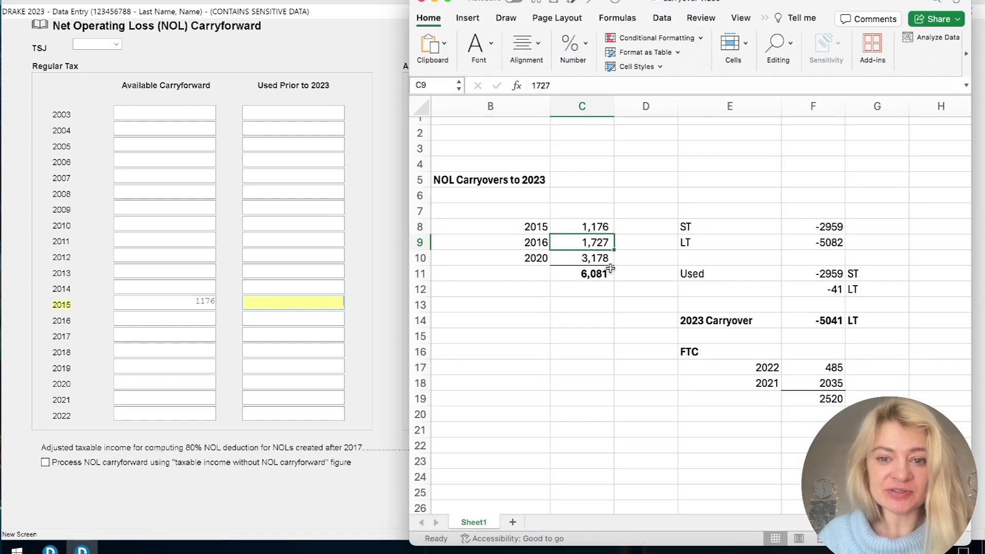
pyautogui.click(197, 319)
pyautogui.press('Tab')
# Look up the 2020 amount in the Excel summary and enter 3178 as the 2020 regular tax available carryforward in Drake.
pyautogui.click(558, 550)
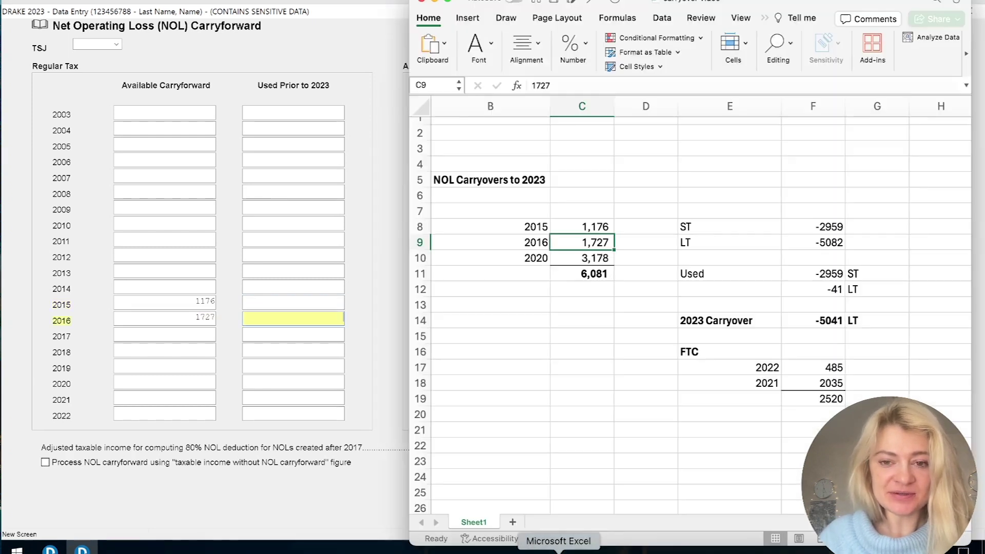
pyautogui.click(162, 381)
pyautogui.write('3178')
pyautogui.press('Tab')
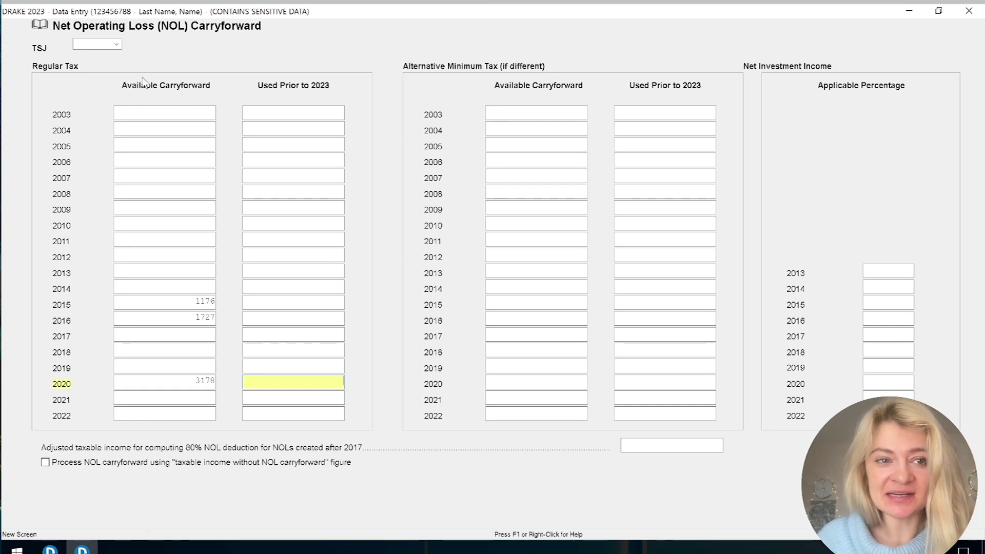
# Assign the NOL carryforward to the primary taxpayer by setting TSJ to T.
pyautogui.click(117, 45)
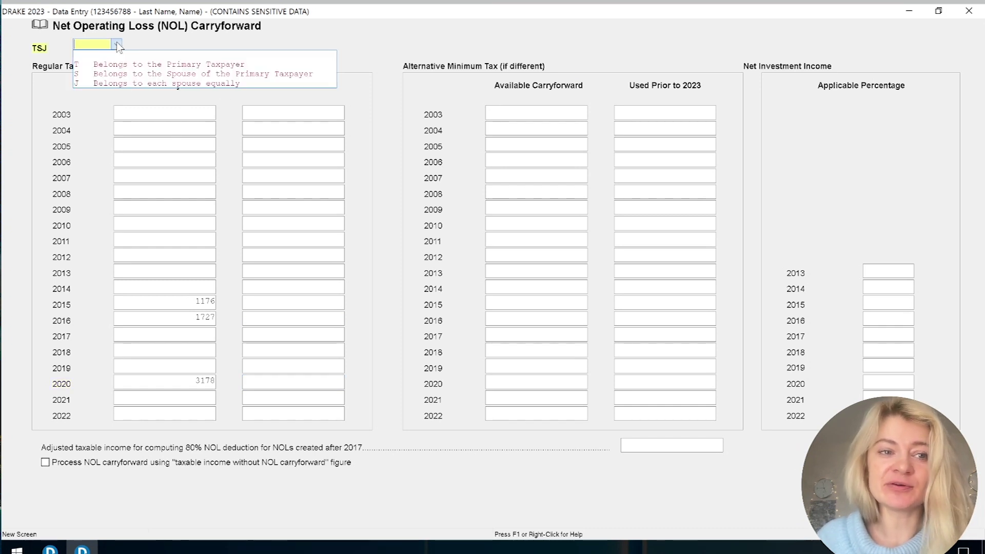
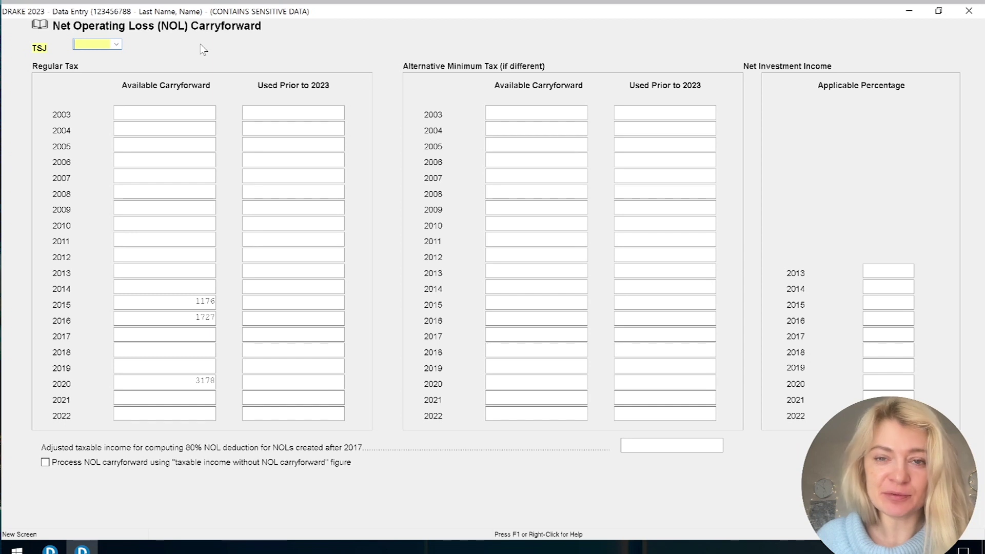
pyautogui.click(117, 44)
pyautogui.click(118, 56)
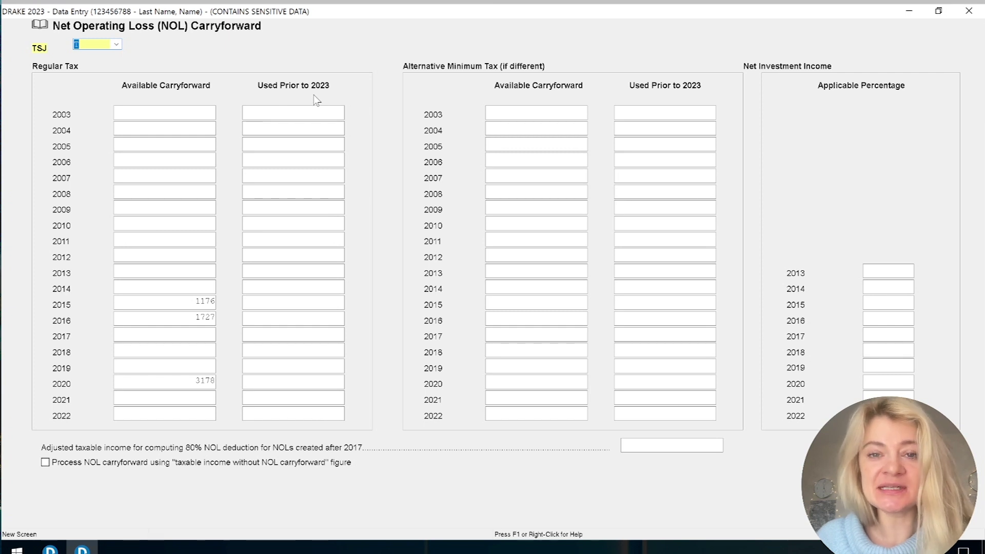
# Enter 1000 as both the 2013 regular tax available carryforward and the amount used prior to 2023.
pyautogui.click(187, 227)
pyautogui.click(164, 271)
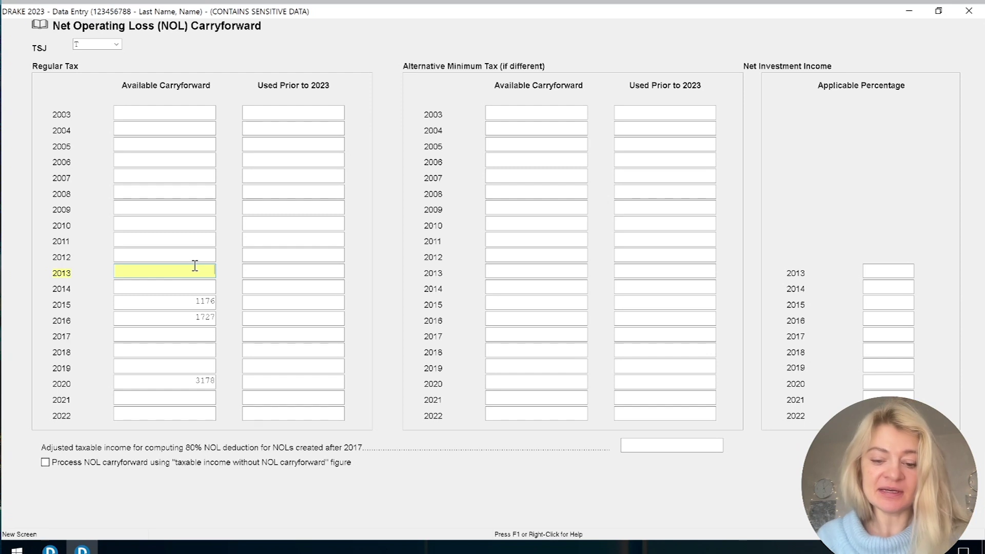
pyautogui.click(293, 270)
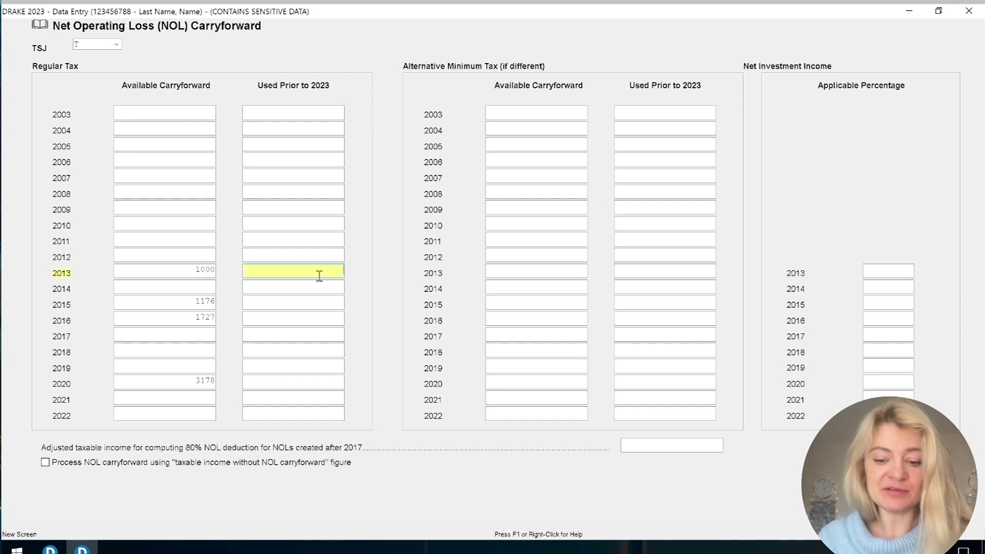
pyautogui.click(536, 271)
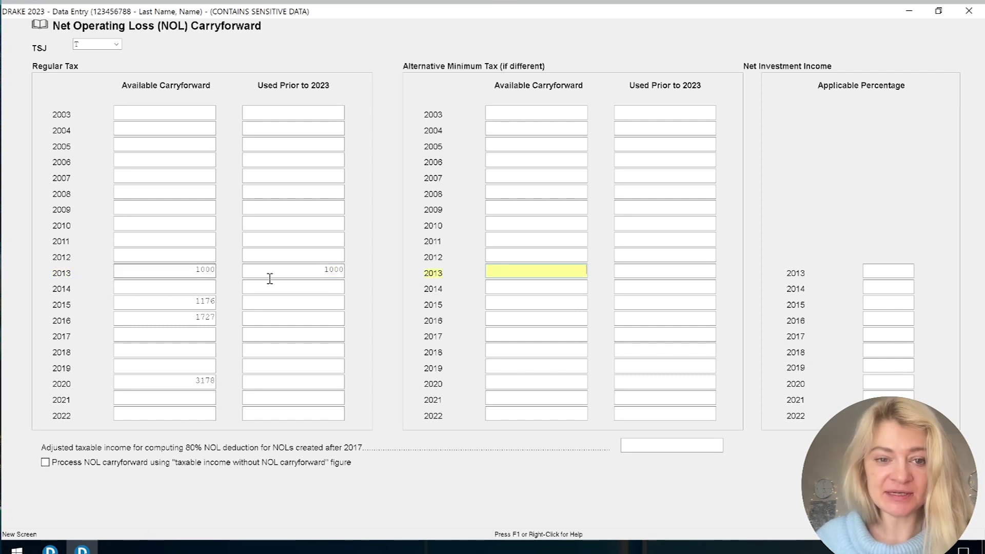
# Clear the 2013 regular tax available carryforward and used-prior amounts.
pyautogui.click(310, 272)
pyautogui.press('Delete')
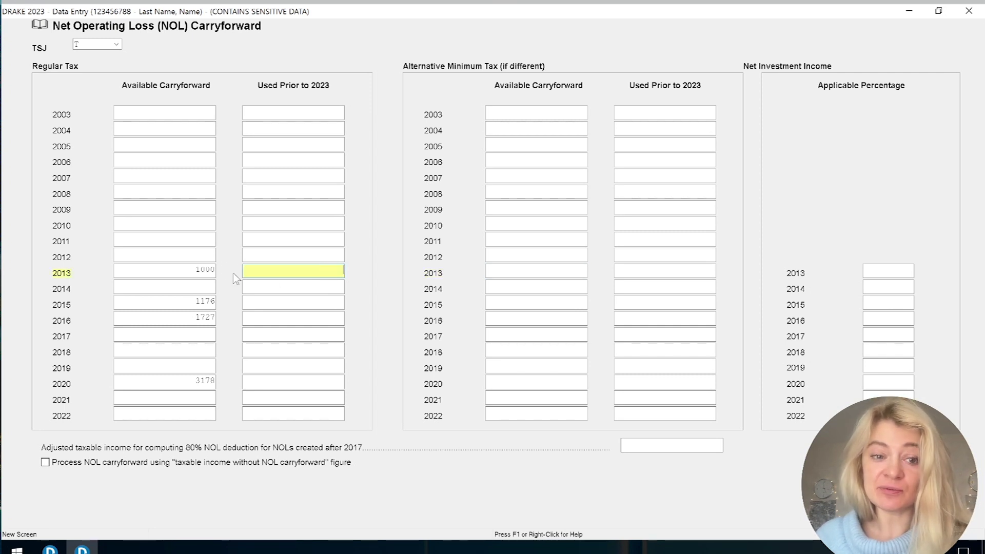
pyautogui.click(211, 272)
pyautogui.press('Delete')
pyautogui.click(274, 291)
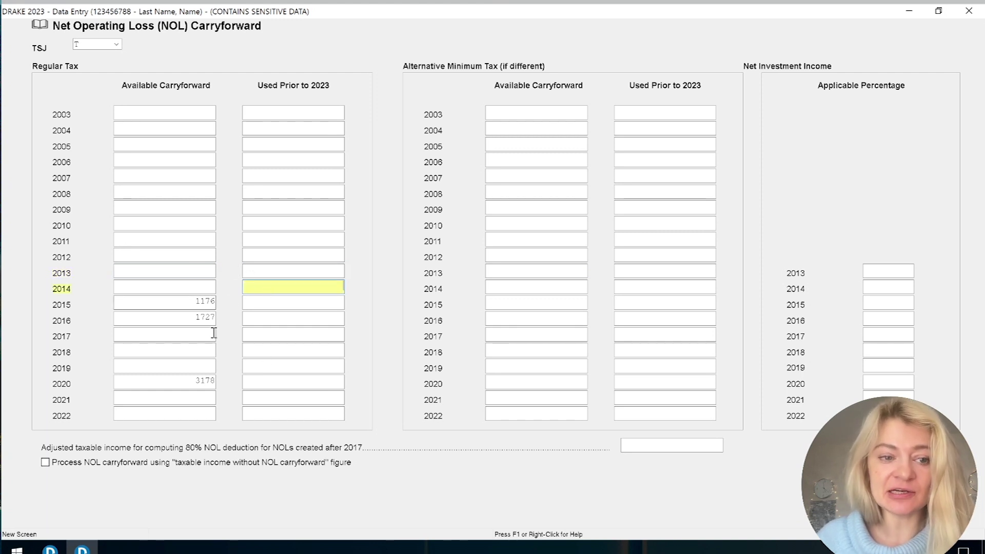
pyautogui.click(255, 377)
pyautogui.click(268, 305)
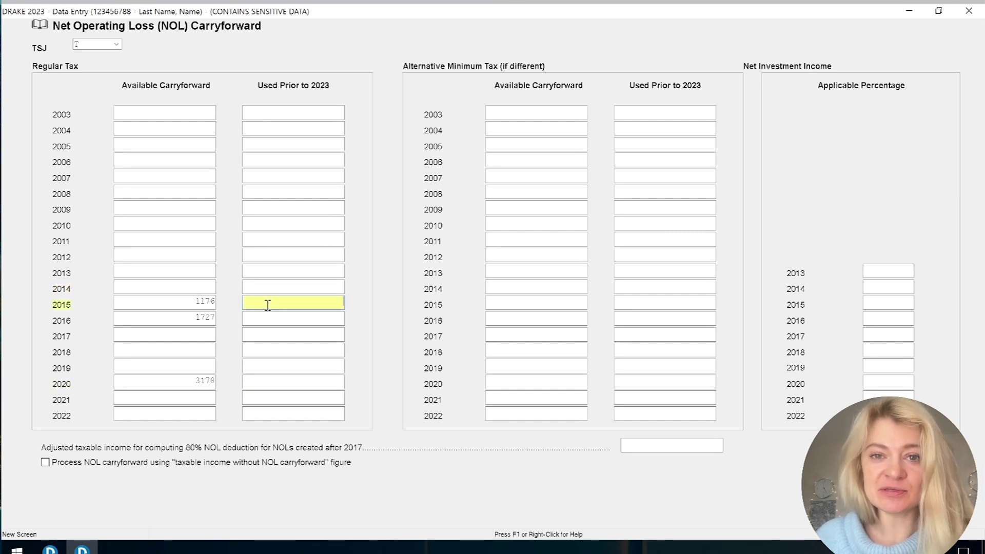
pyautogui.click(195, 305)
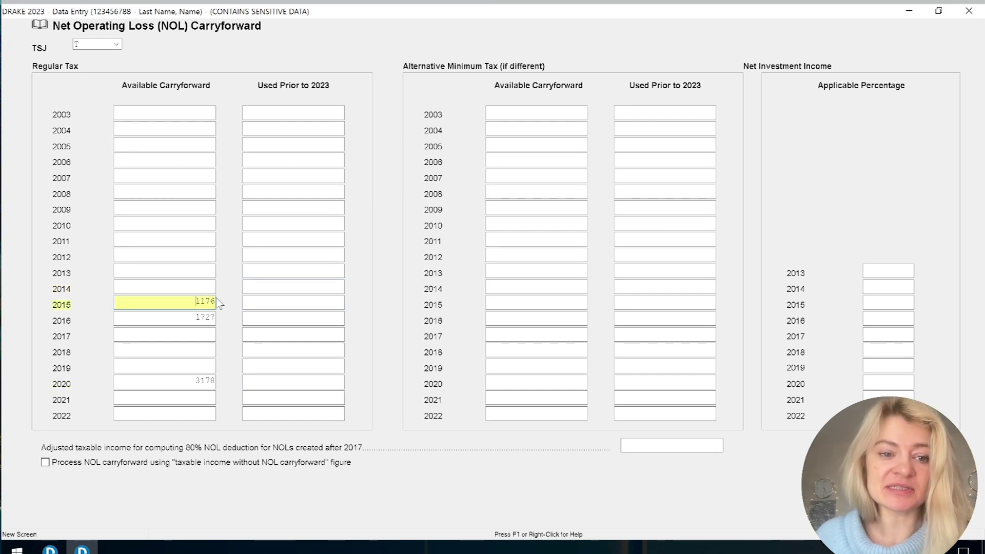
pyautogui.click(262, 301)
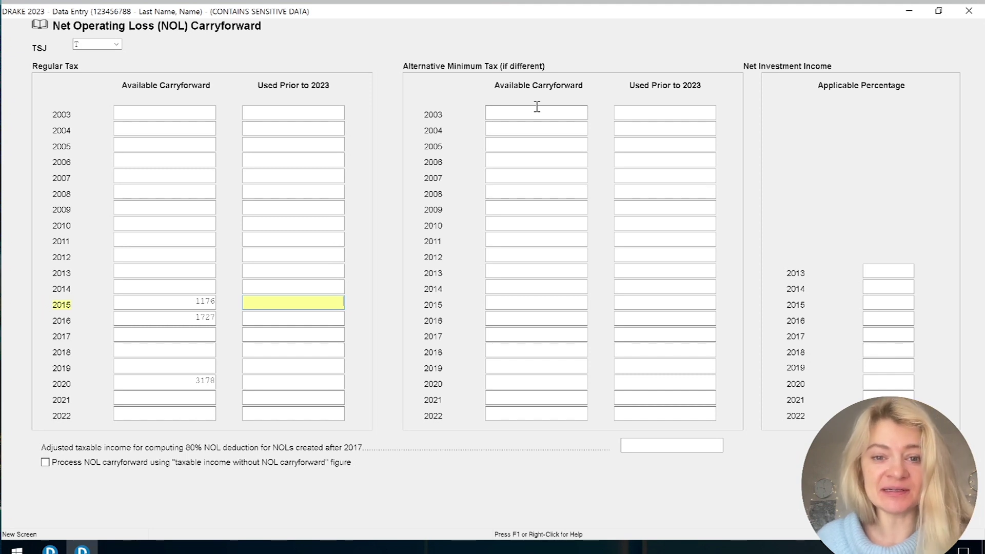
pyautogui.click(199, 304)
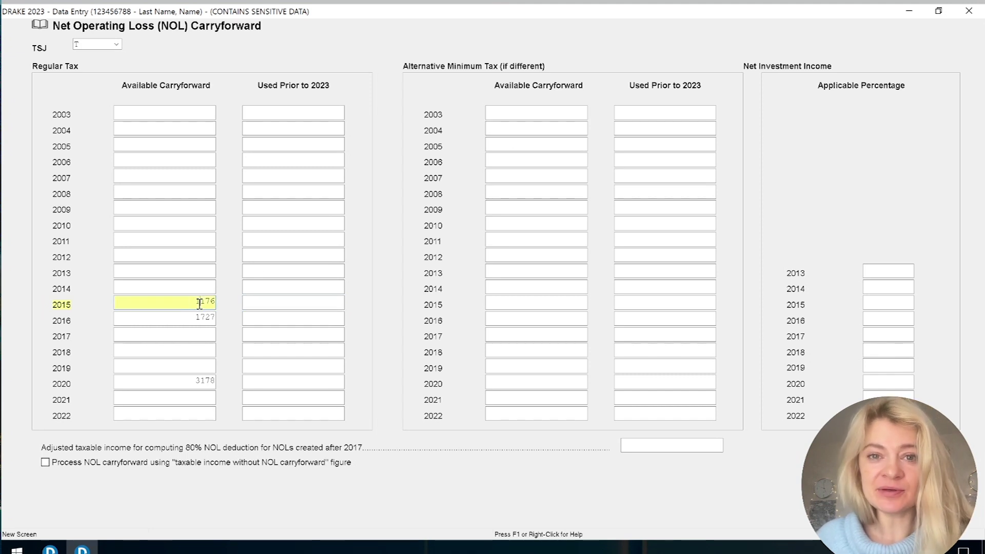
pyautogui.click(497, 287)
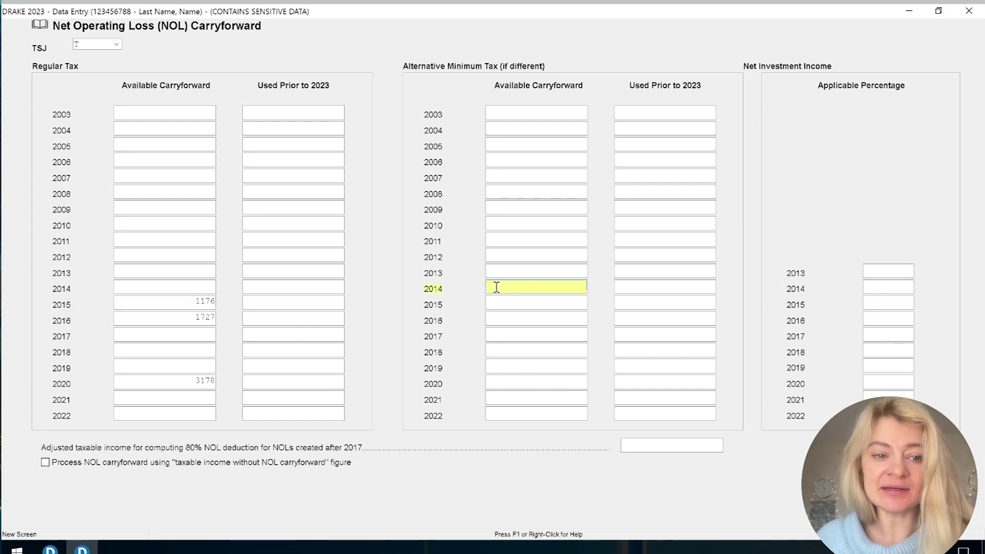
pyautogui.click(508, 319)
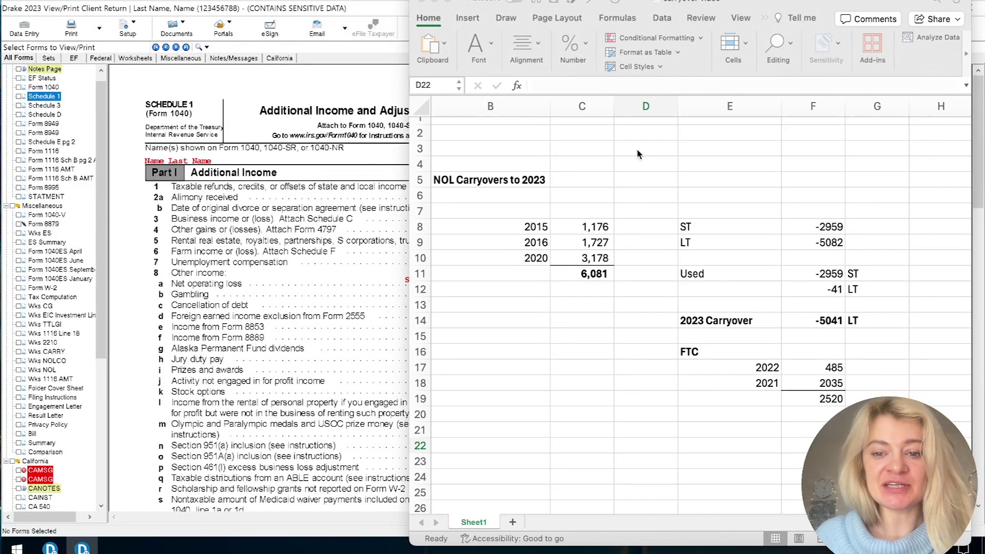
# In Excel, check the 2015, 2016 and 2020 NOL carryovers and their total, and put the workbook away.
pyautogui.click(596, 228)
pyautogui.moveTo(596, 231); pyautogui.dragTo(592, 259)
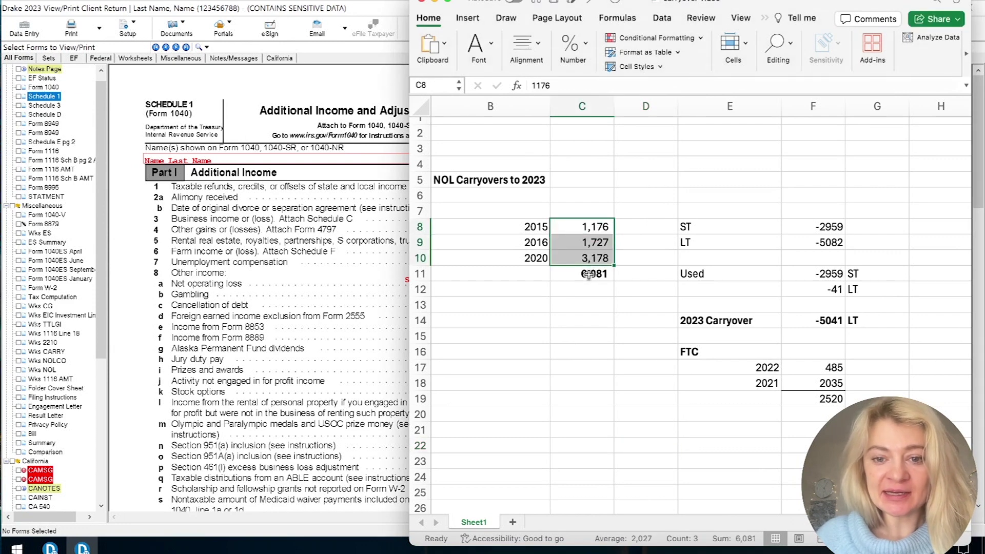
pyautogui.click(590, 274)
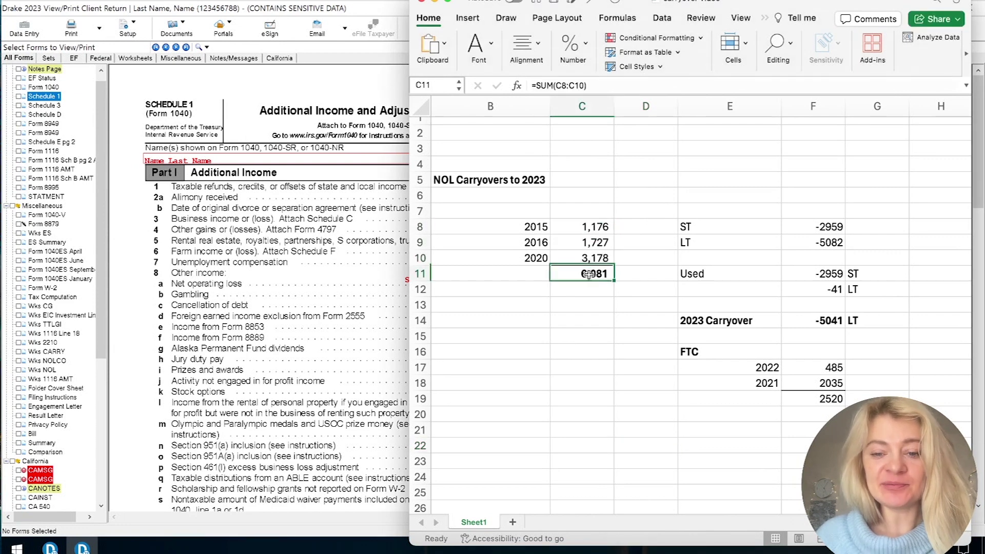
pyautogui.click(434, 2)
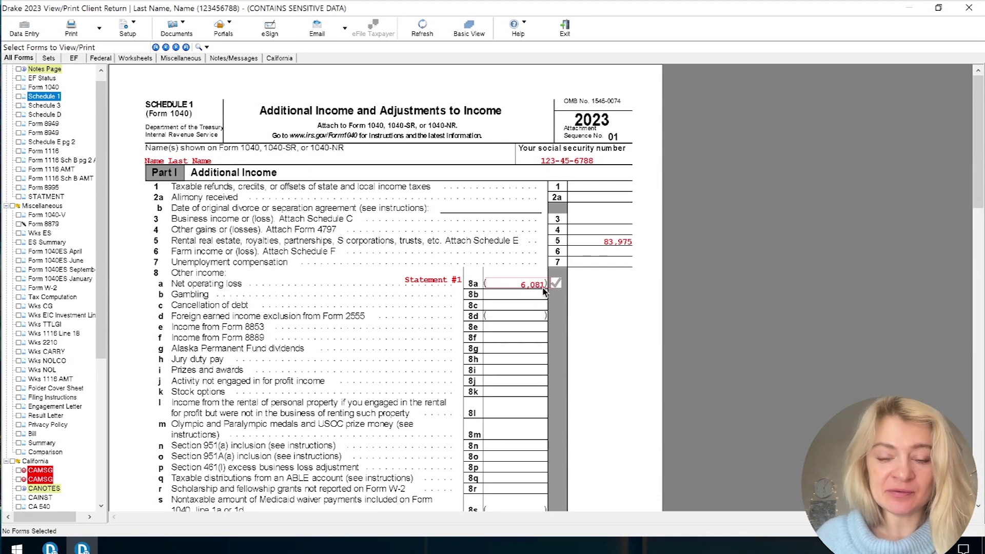
# In Drake's return view, review the Schedule 1 line 8a supporting statement and the Wks NOLCO and Wks NOL worksheets.
pyautogui.click(54, 199)
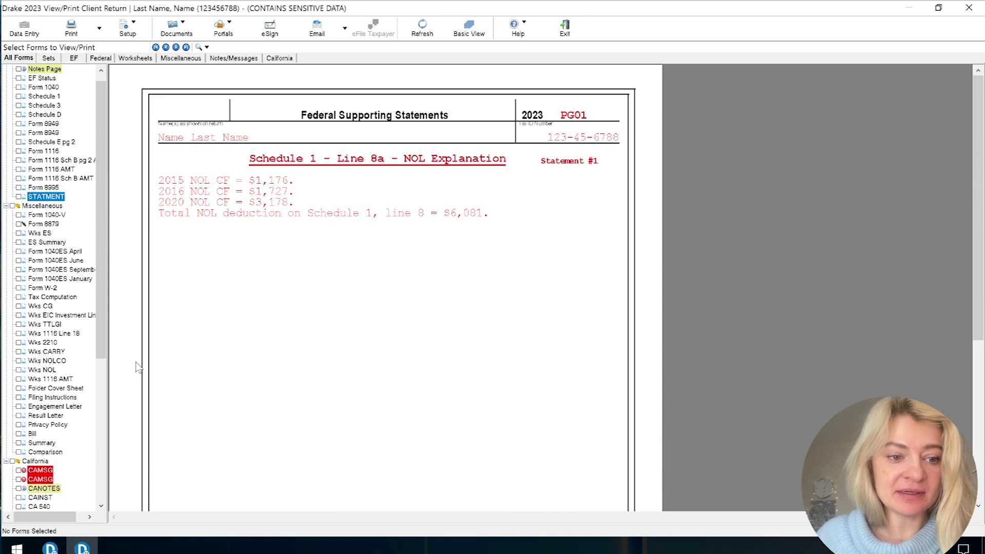
pyautogui.click(62, 362)
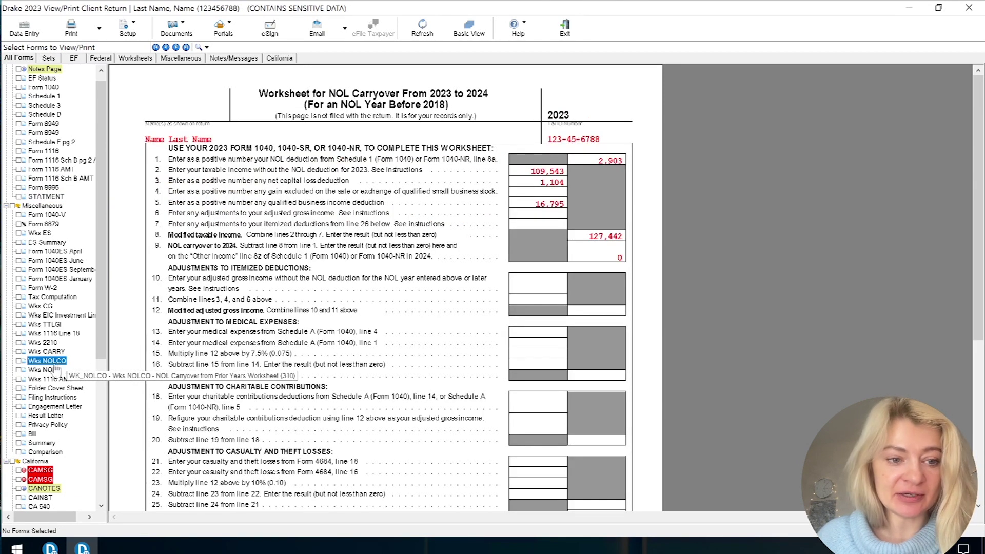
pyautogui.click(50, 370)
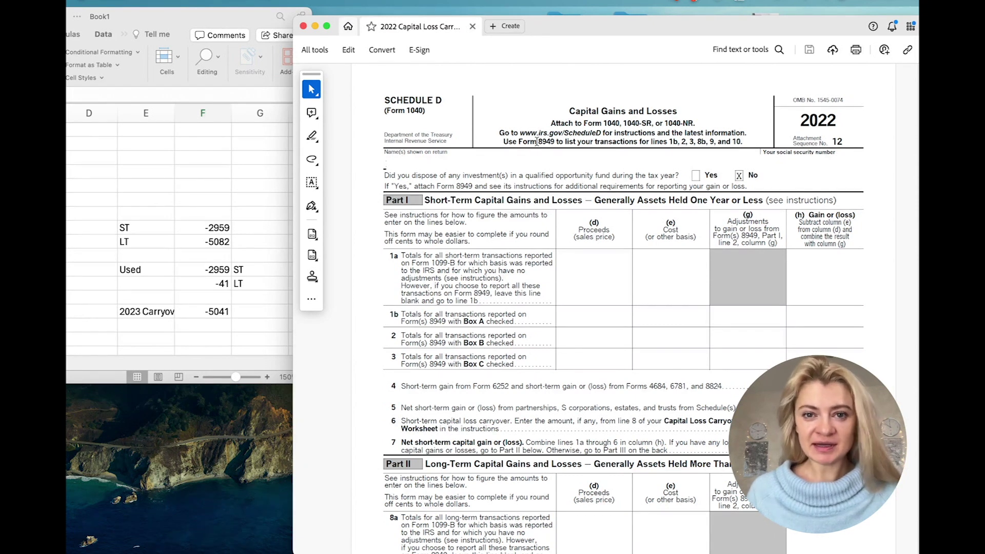
# In the 2022 Schedule D PDF, examine the short-term capital loss on lines 6 and 7 against the ST amount in Excel.
pyautogui.scroll(-3, 537, 142)
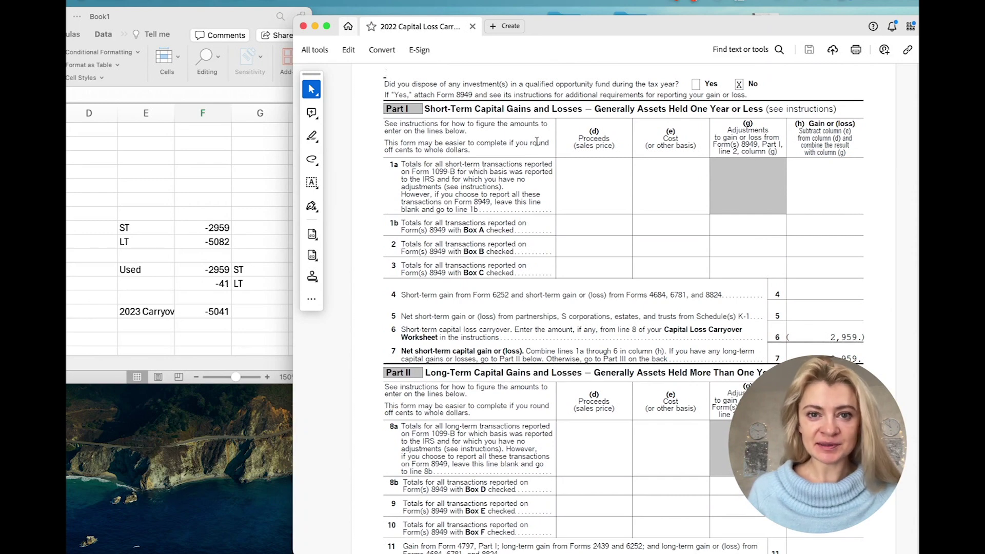
pyautogui.scroll(-4, 536, 141)
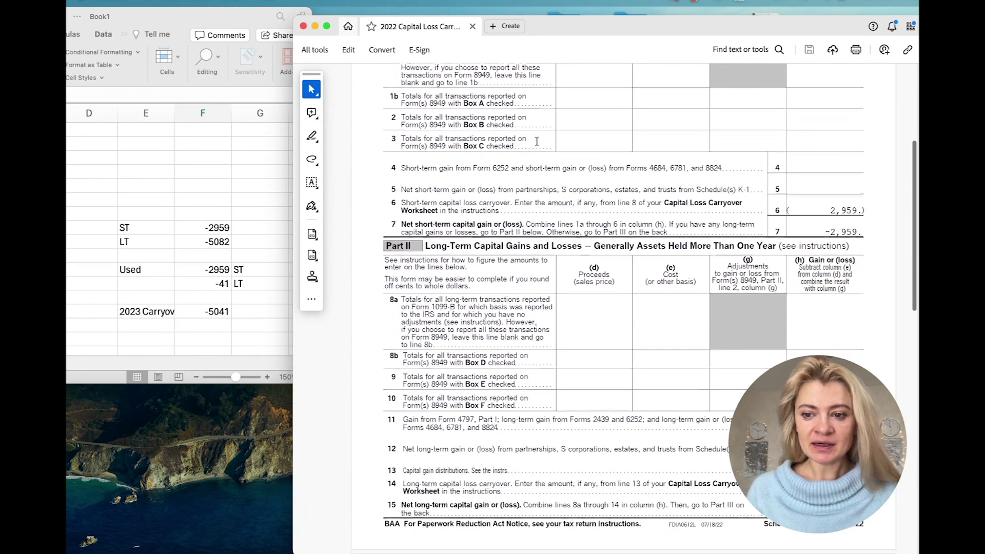
pyautogui.scroll(7, 536, 142)
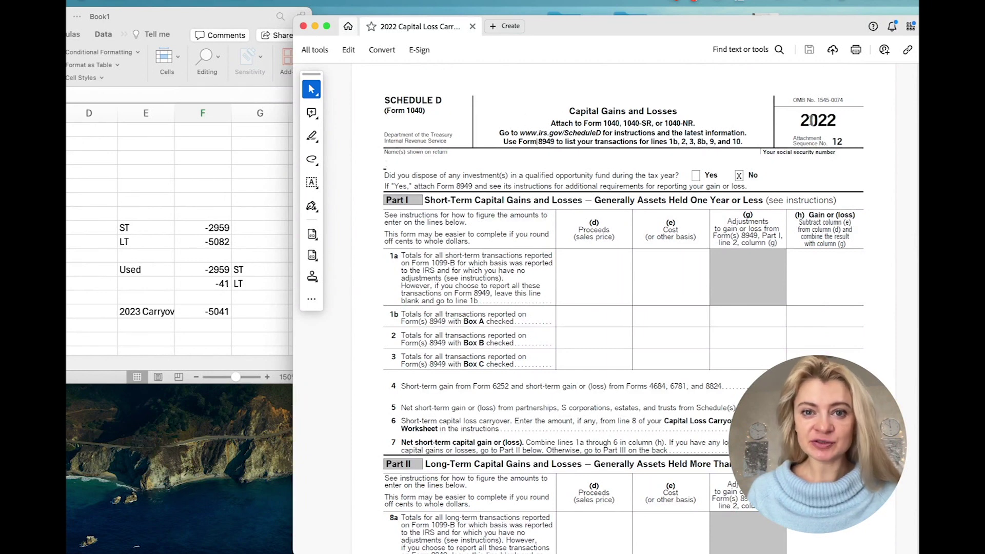
pyautogui.scroll(-5, 820, 122)
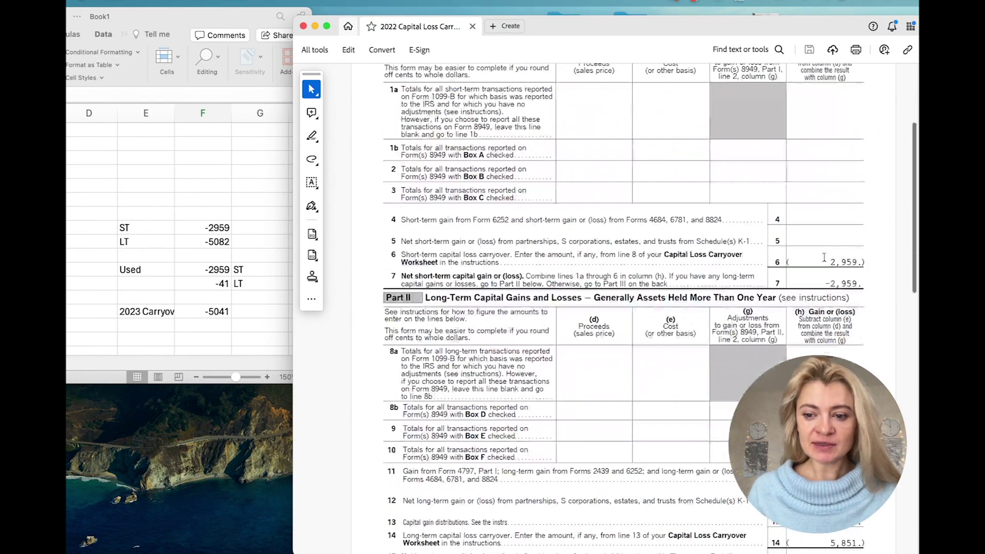
pyautogui.rightClick(798, 283)
pyautogui.press('Escape')
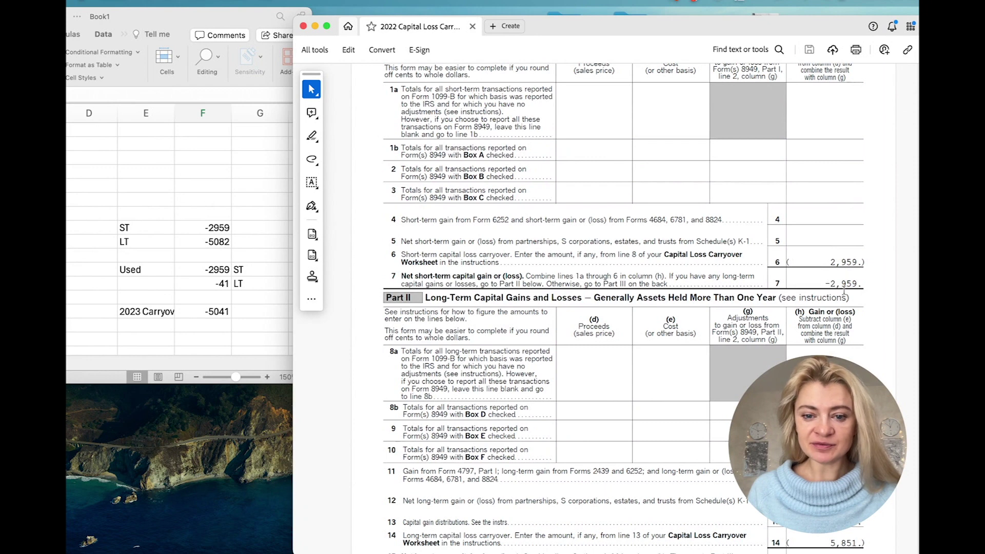
pyautogui.click(203, 325)
pyautogui.click(203, 227)
pyautogui.click(737, 256)
# Examine Schedule D's long-term loss lines 13 to 15, the combined line 16 amount and the carryover note on page 2.
pyautogui.scroll(-6, 737, 256)
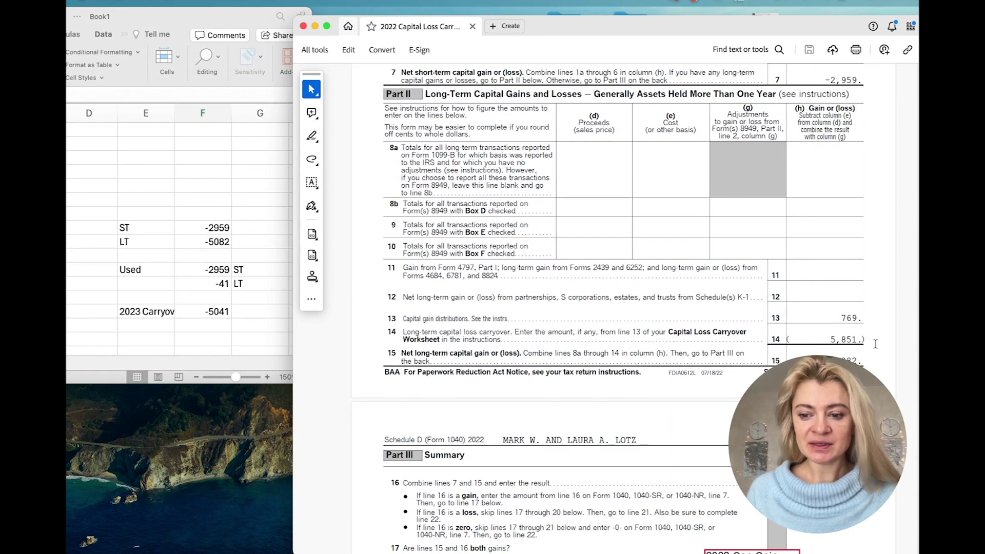
pyautogui.scroll(-5, 875, 343)
pyautogui.moveTo(858, 298); pyautogui.dragTo(827, 301)
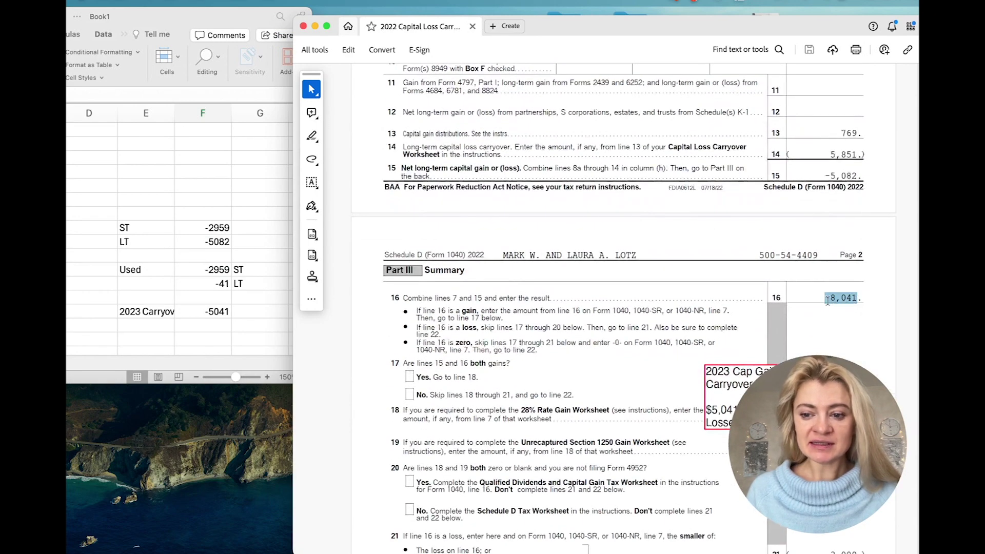
pyautogui.scroll(-5, 860, 355)
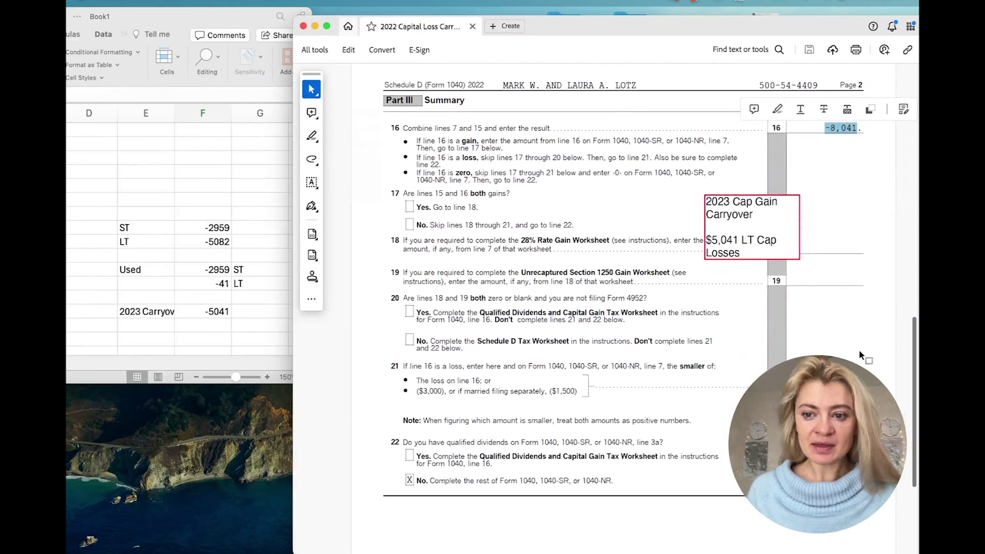
pyautogui.click(836, 334)
pyautogui.scroll(4, 836, 328)
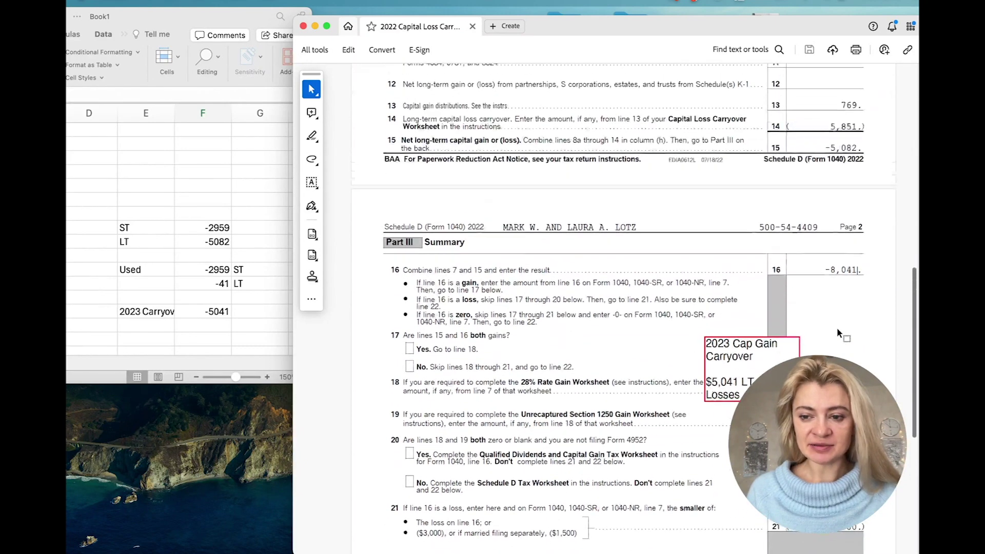
pyautogui.scroll(1, 837, 333)
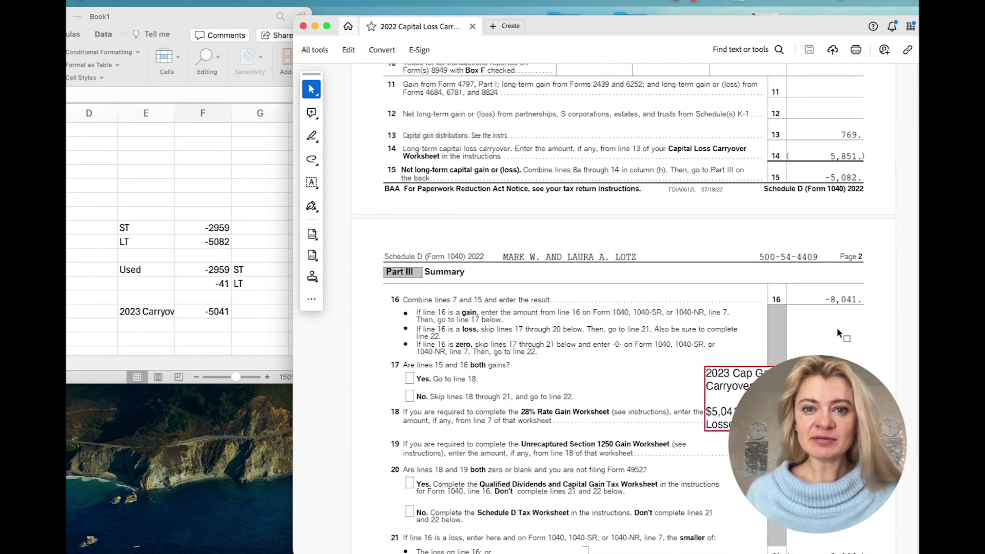
pyautogui.scroll(-5, 836, 327)
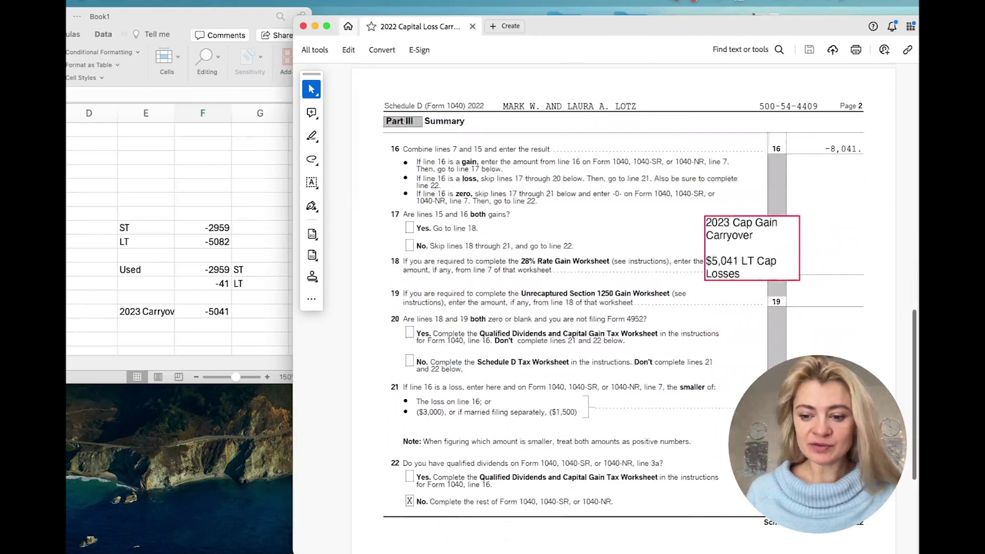
# Recheck the net short-term loss on Schedule D line 7 and the Part II long-term section below it.
pyautogui.scroll(12, 846, 128)
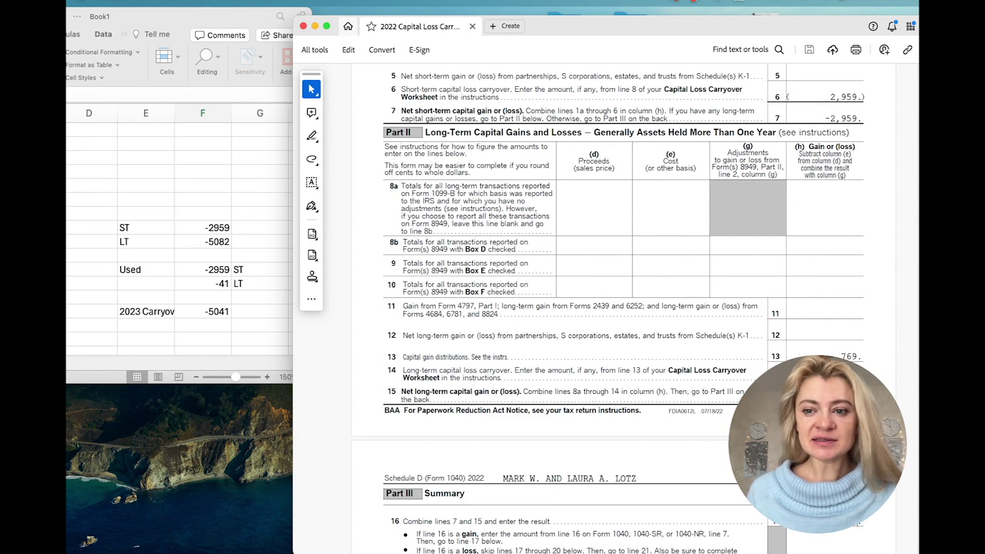
pyautogui.scroll(7, 802, 248)
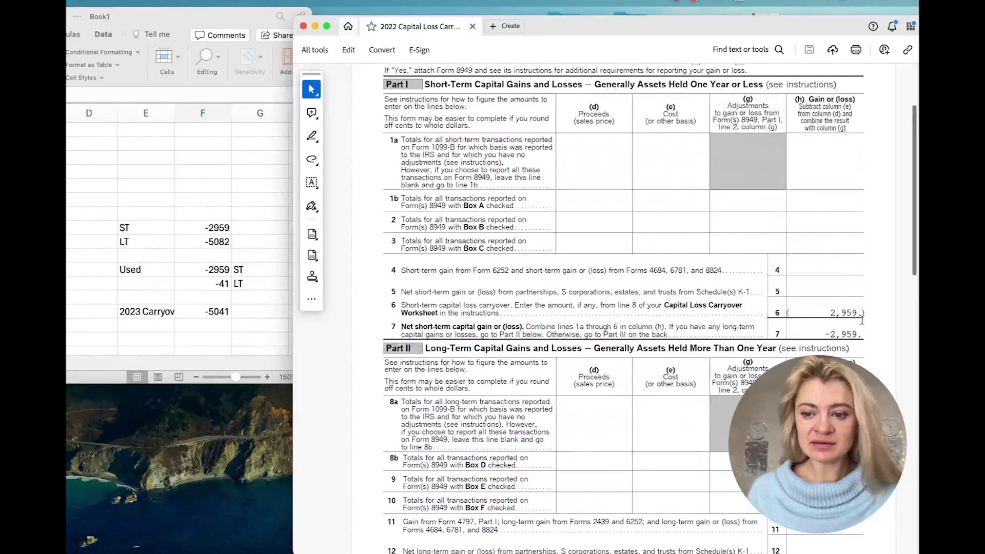
pyautogui.moveTo(863, 335); pyautogui.dragTo(825, 334)
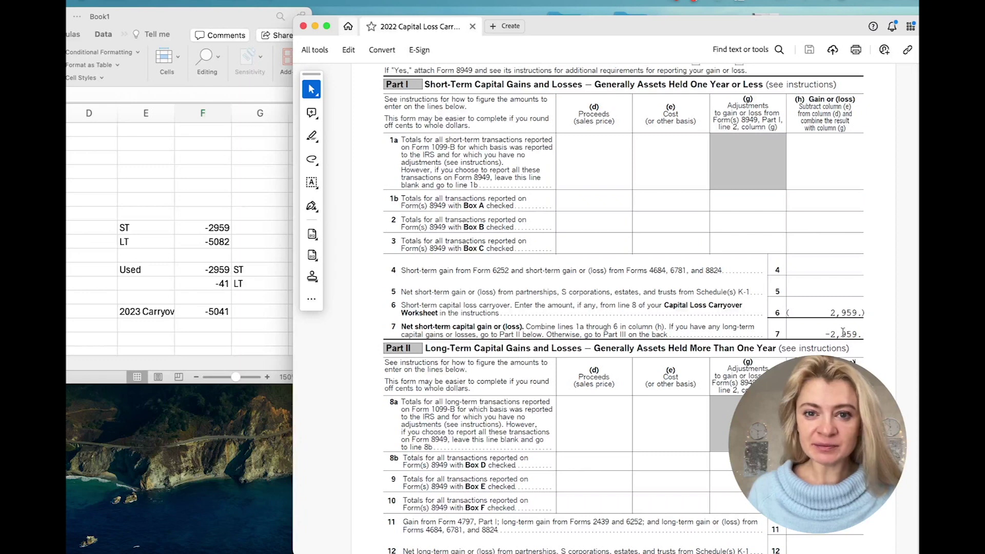
pyautogui.scroll(-5, 843, 332)
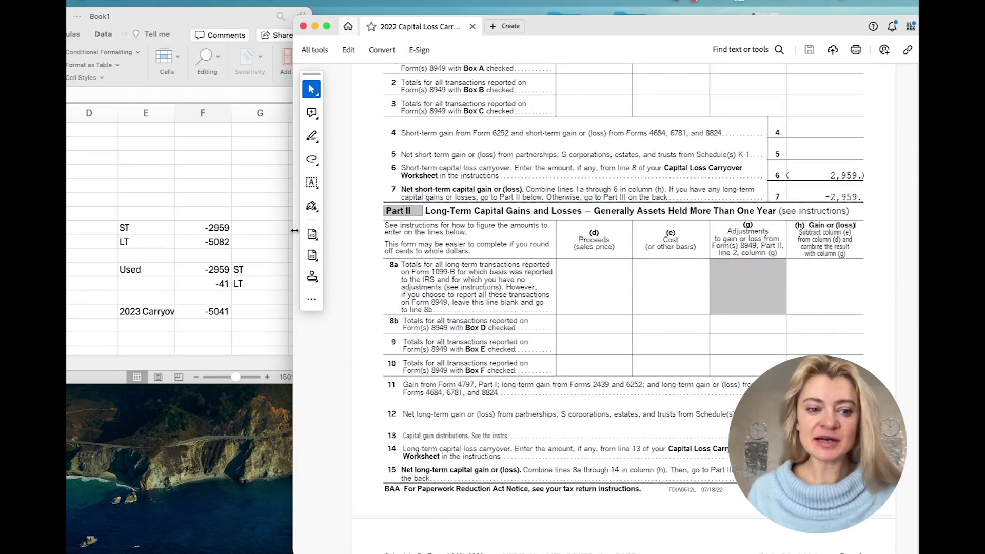
# In the Excel workbook, examine the ST and LT capital losses against the Used amounts for ST and LT.
pyautogui.click(226, 230)
pyautogui.click(218, 243)
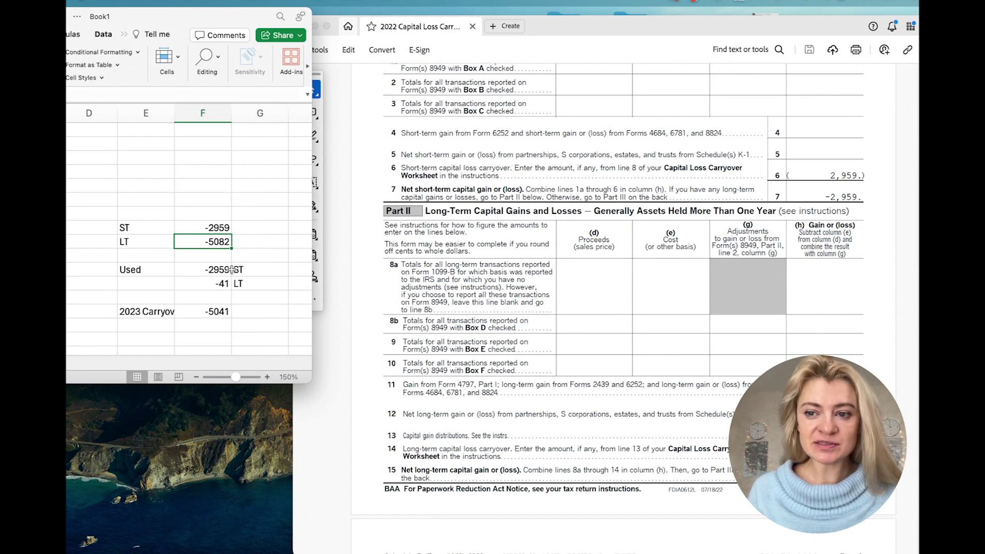
pyautogui.click(222, 269)
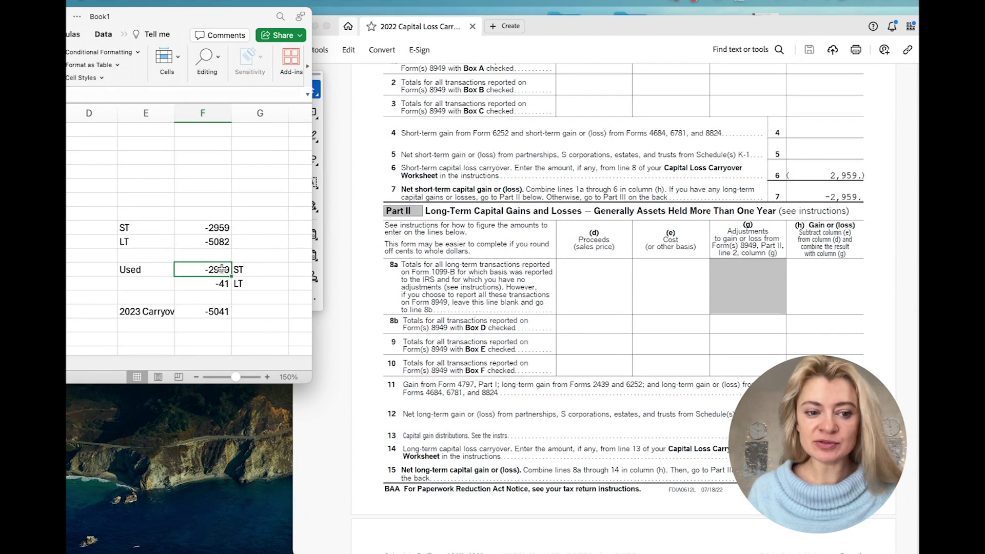
pyautogui.click(226, 227)
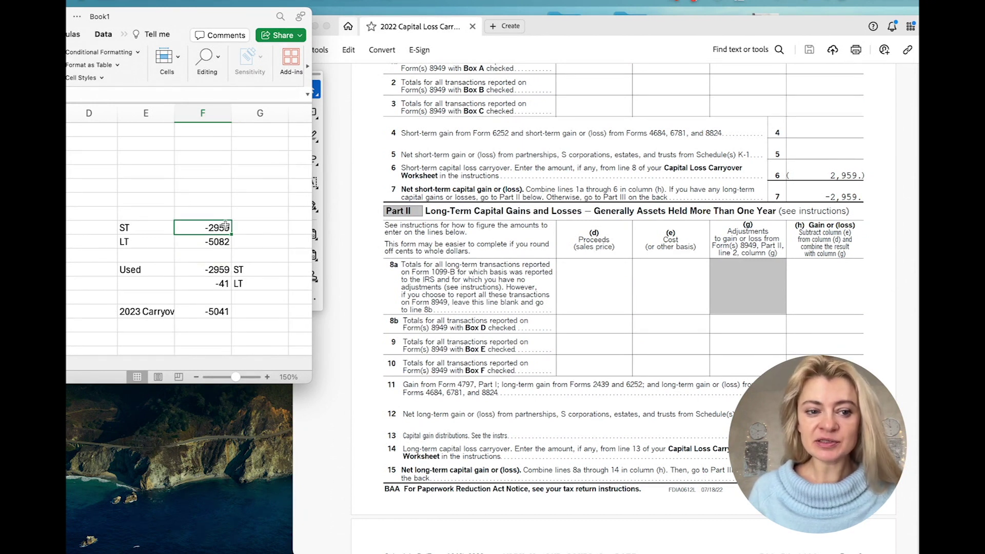
pyautogui.click(224, 285)
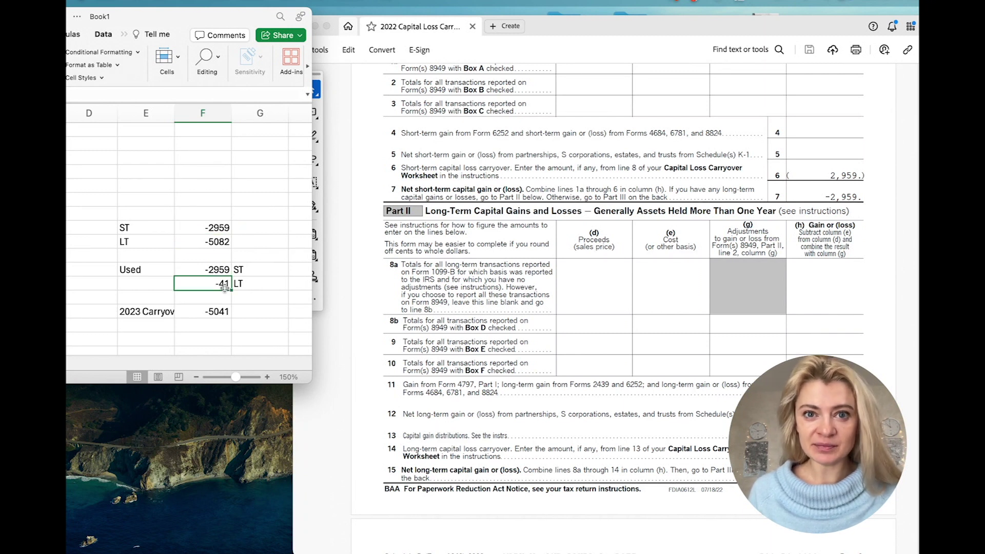
pyautogui.scroll(-1, 224, 287)
pyautogui.hscroll(-2, 224, 287)
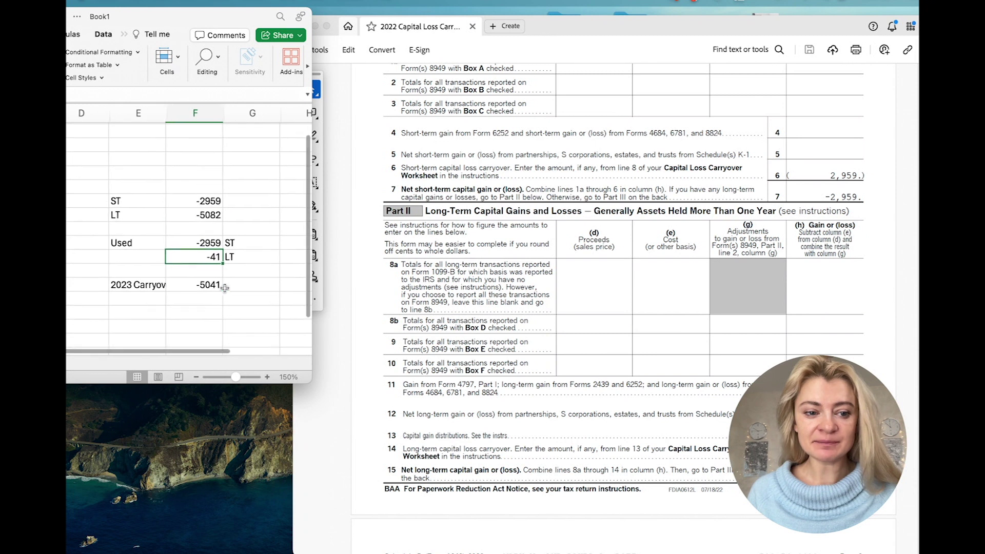
# Compare the LT loss and the Used amounts with the 2023 Carryover figure in column F.
pyautogui.click(242, 302)
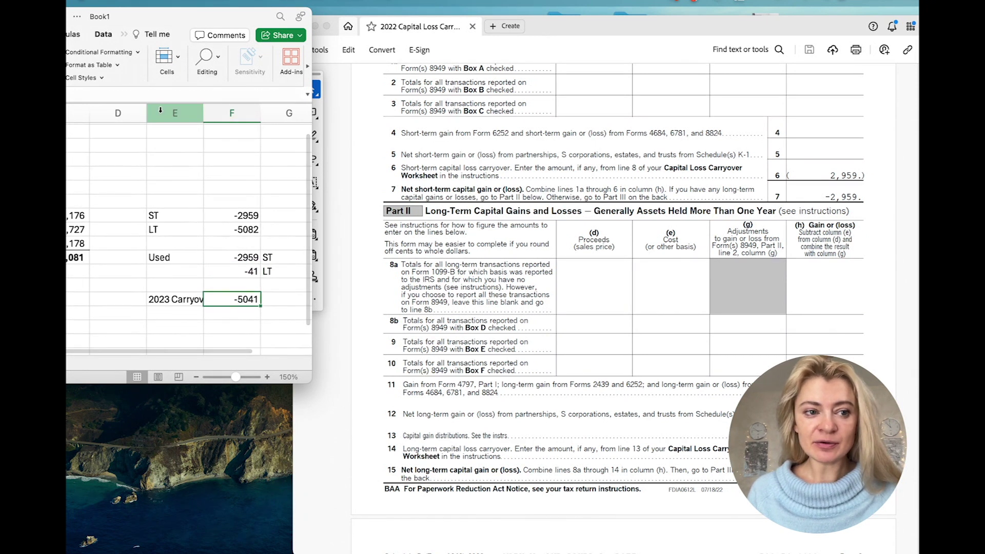
pyautogui.click(250, 229)
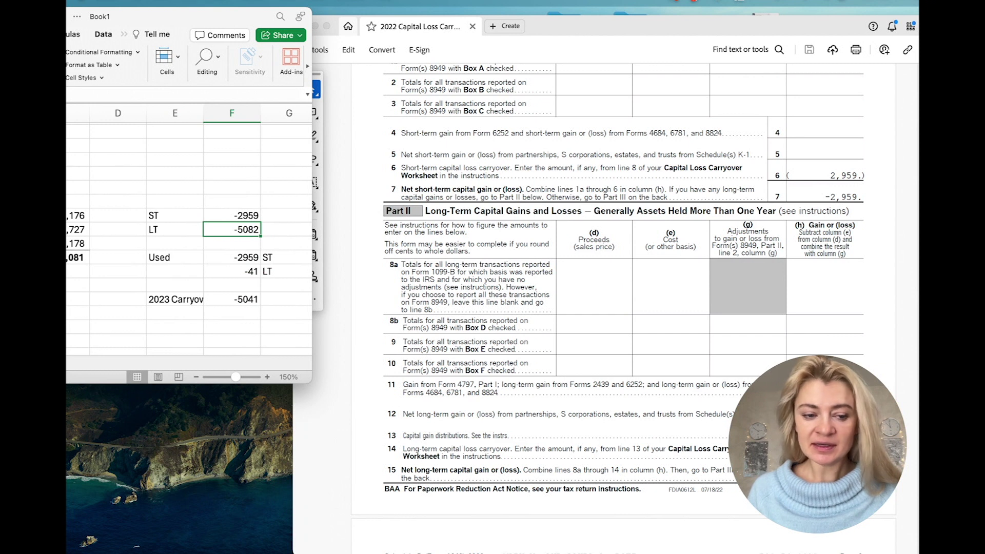
pyautogui.click(251, 260)
pyautogui.click(248, 299)
pyautogui.click(248, 230)
pyautogui.click(251, 302)
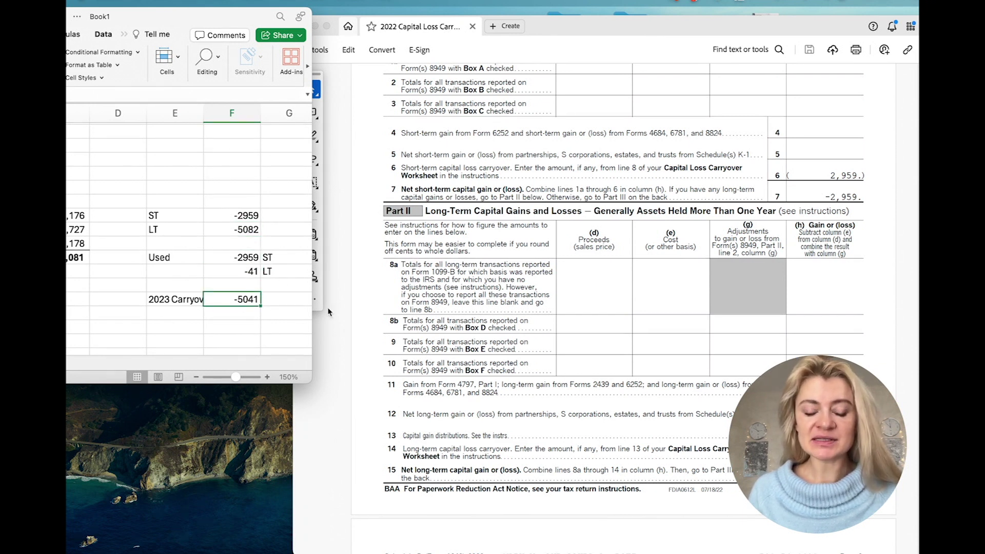
# In the 2022 Schedule D PDF, examine the page 2 carryover note and both parts of page 1.
pyautogui.click(586, 350)
pyautogui.scroll(-10, 587, 350)
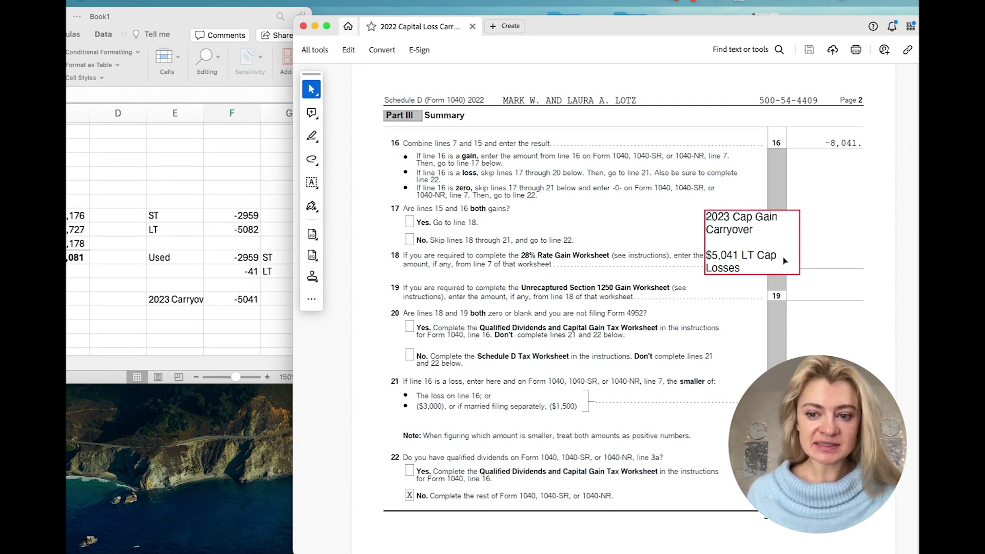
pyautogui.scroll(10, 783, 260)
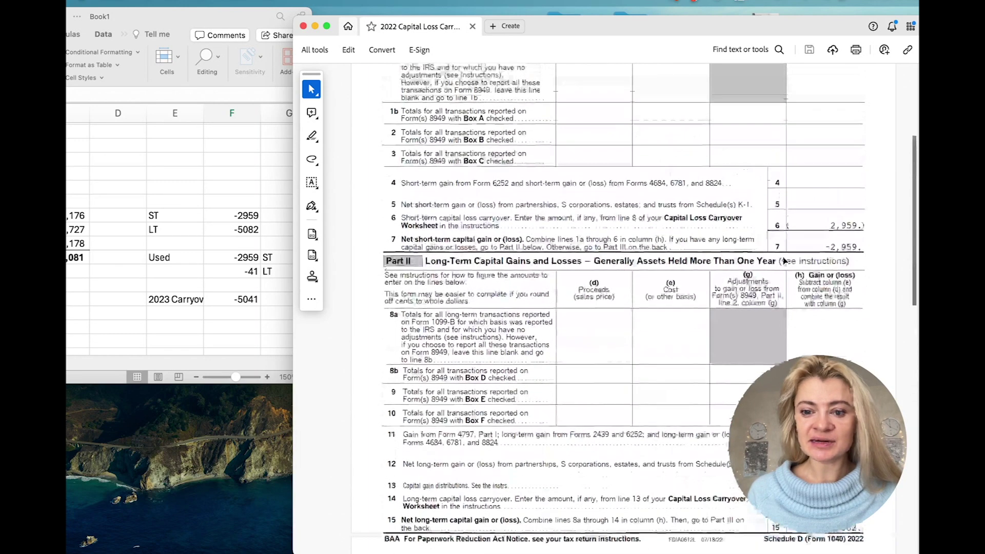
pyautogui.scroll(3, 784, 260)
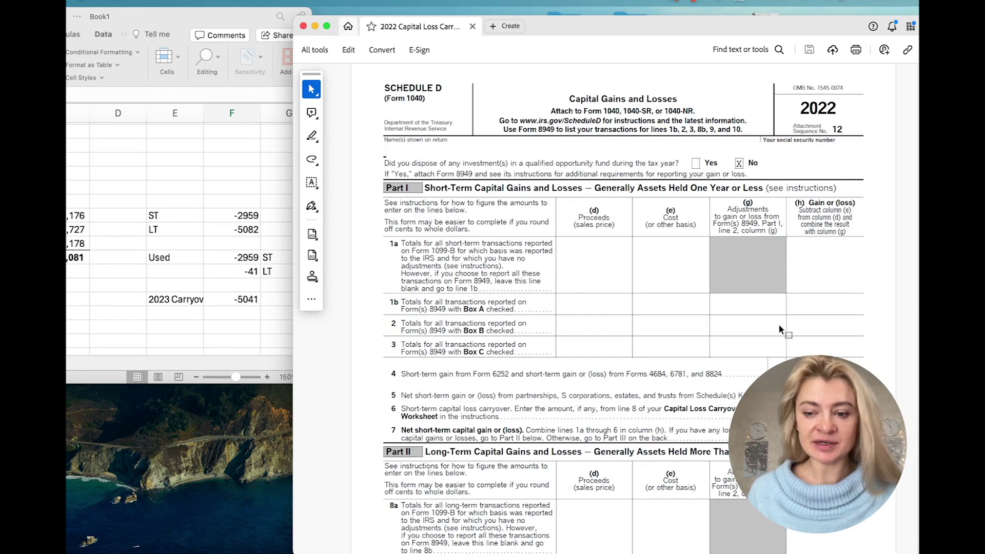
pyautogui.scroll(-3, 780, 328)
pyautogui.scroll(-5, 779, 328)
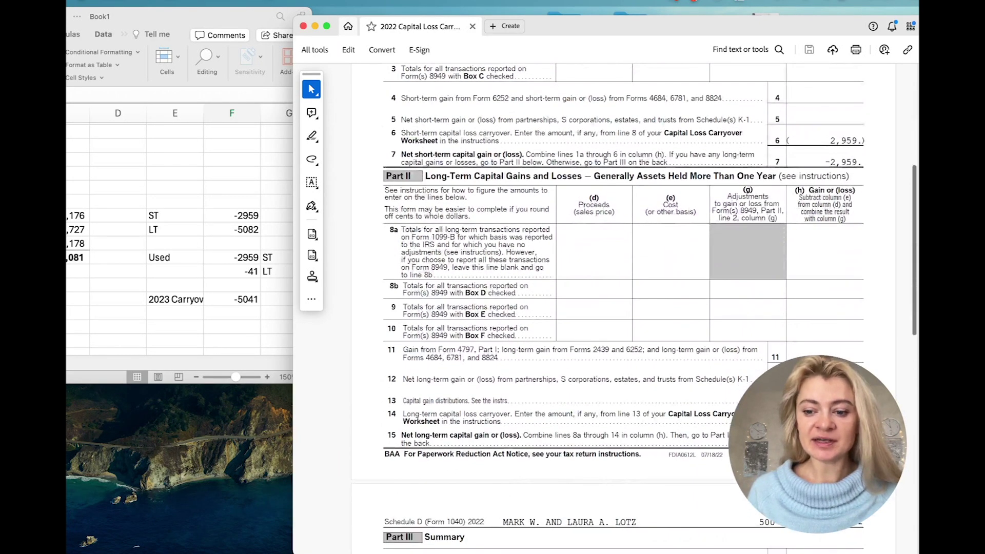
pyautogui.scroll(-9, 779, 329)
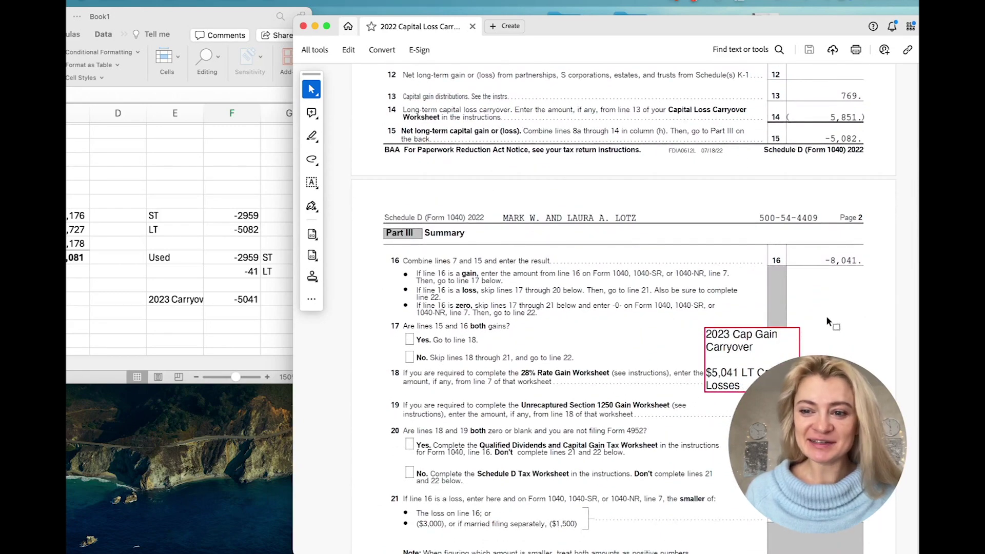
# Recheck the short-term loss carryover on Schedule D line 6 and the long-term section below it.
pyautogui.scroll(13, 828, 321)
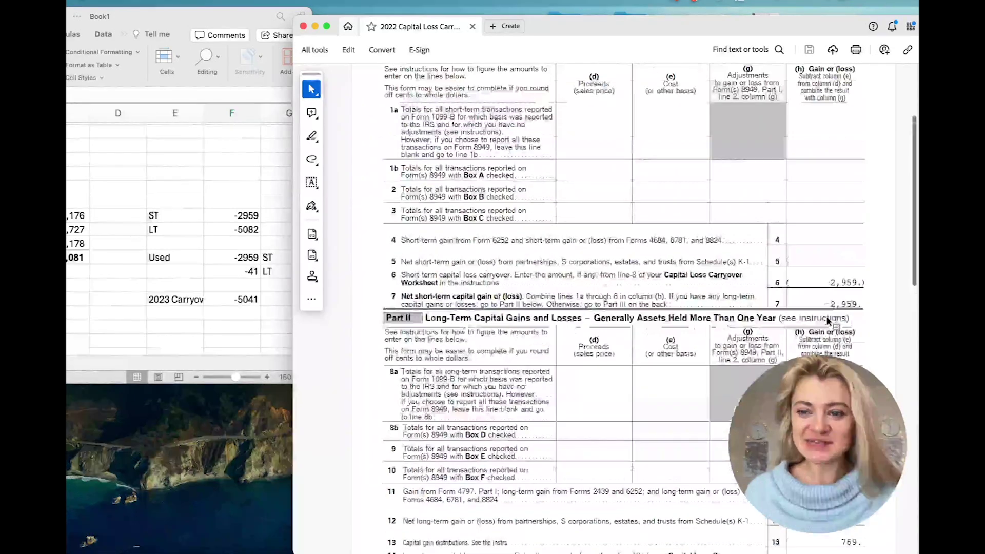
pyautogui.doubleClick(849, 287)
pyautogui.click(750, 366)
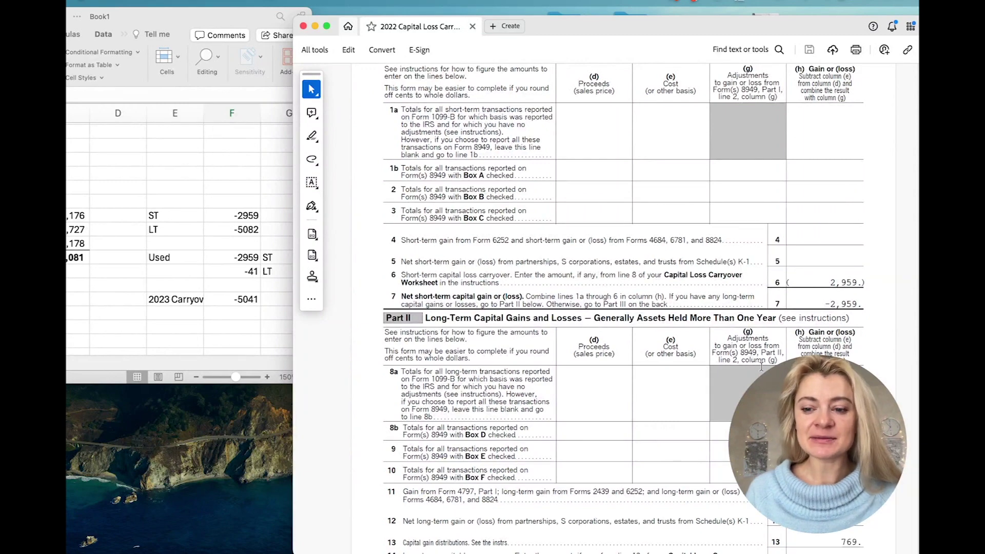
pyautogui.scroll(1, 835, 290)
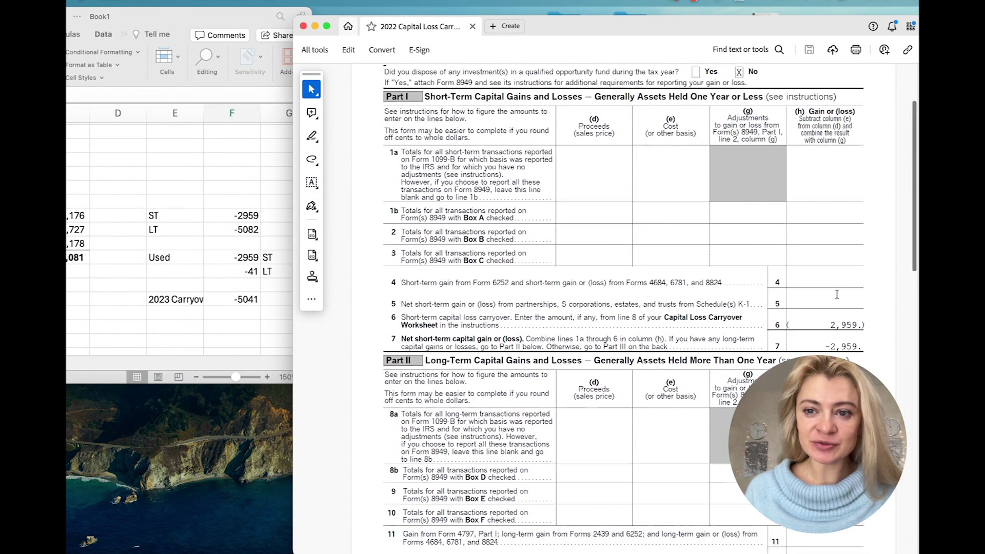
pyautogui.scroll(-4, 836, 294)
pyautogui.scroll(-3, 836, 294)
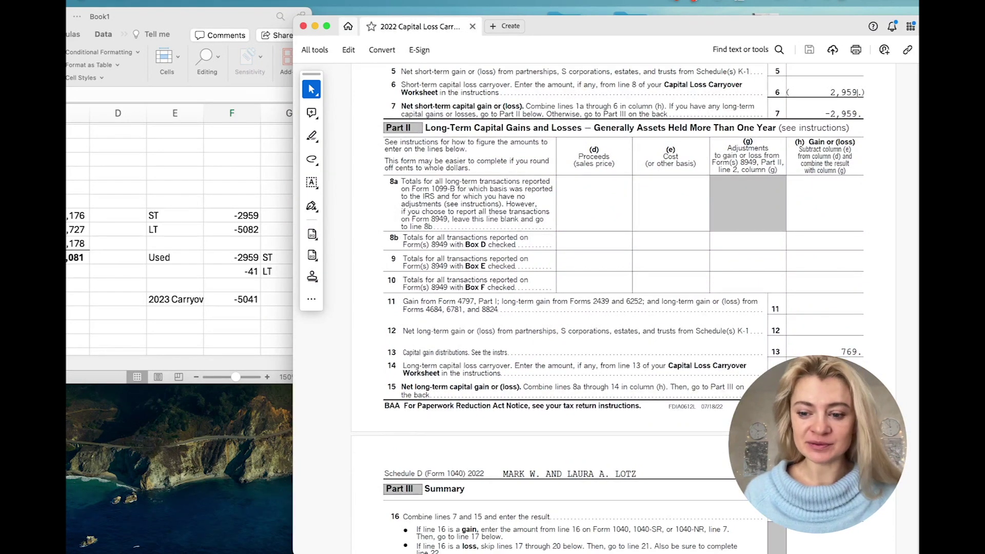
pyautogui.scroll(-5, 623, 308)
pyautogui.scroll(-8, 623, 308)
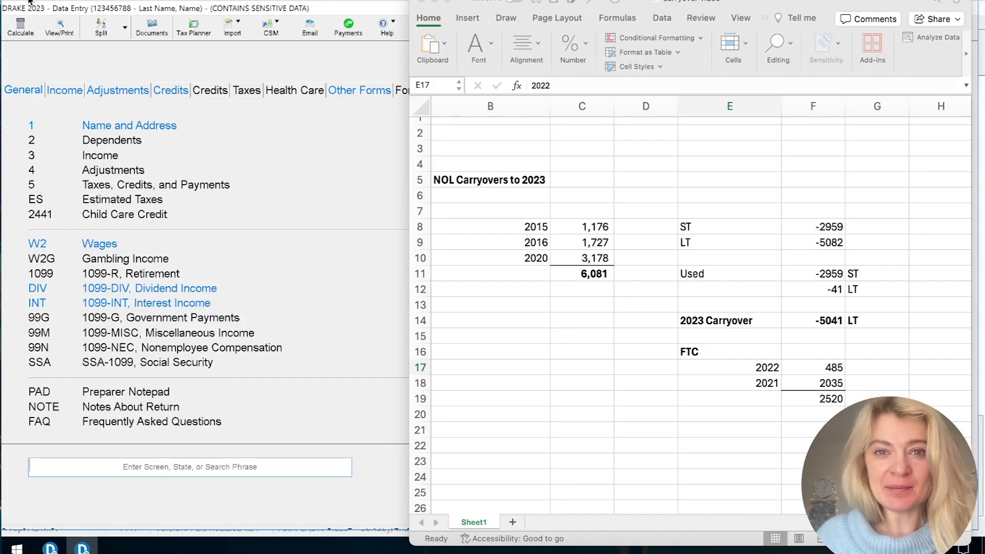
# In the Excel carryover workbook, review the 2023 Carryover label, the ST and LT loss rows and the Used ST amount.
pyautogui.click(656, 277)
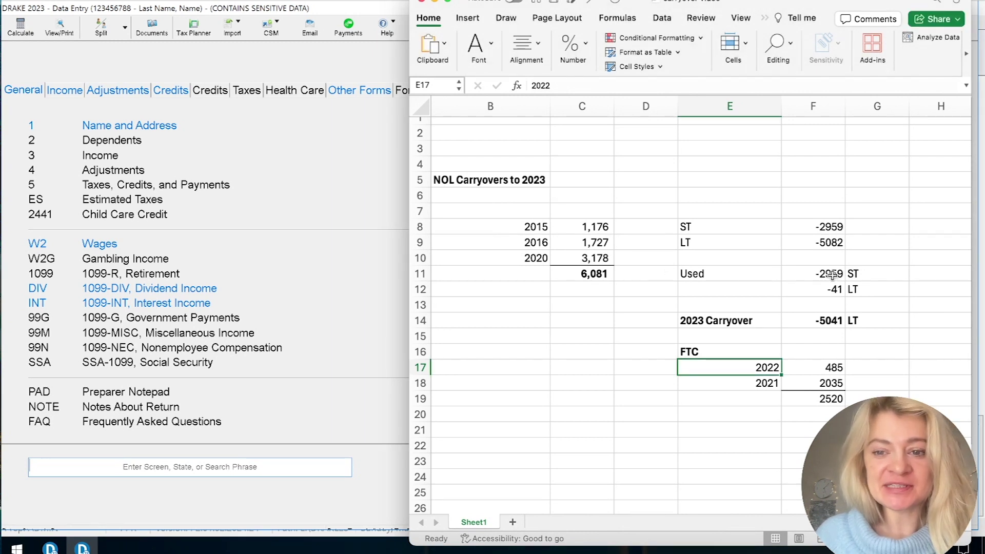
pyautogui.click(743, 321)
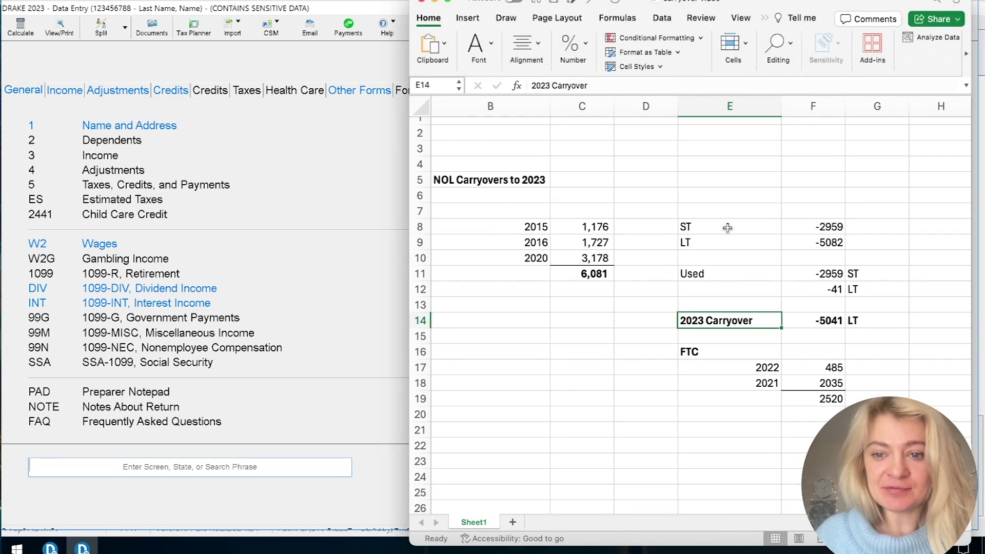
pyautogui.moveTo(709, 226); pyautogui.dragTo(818, 227)
pyautogui.moveTo(745, 243); pyautogui.dragTo(804, 242)
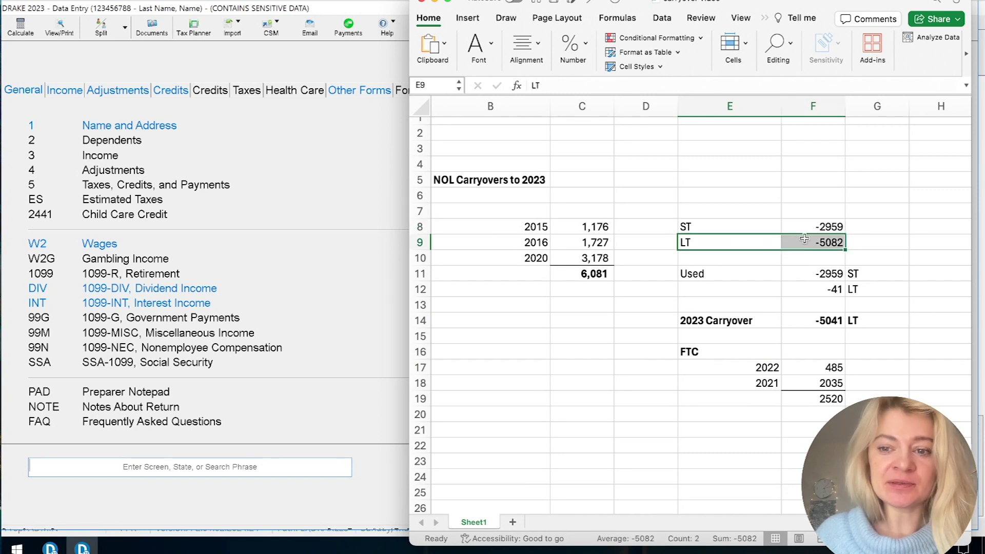
pyautogui.click(869, 224)
pyautogui.click(865, 246)
pyautogui.click(836, 277)
# Copy the long-term 2023 Carryover amount from cell F14.
pyautogui.rightClick(832, 319)
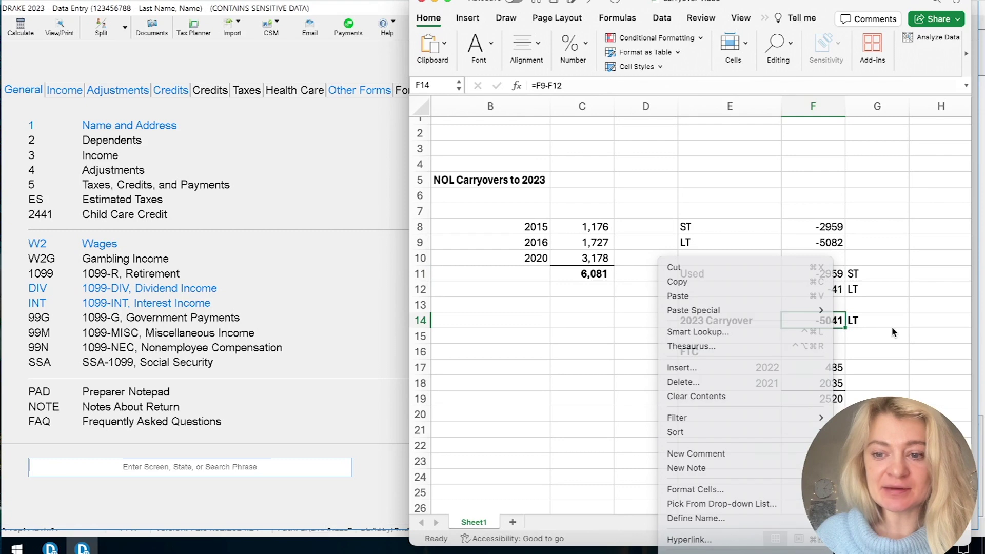
pyautogui.click(731, 281)
pyautogui.click(872, 309)
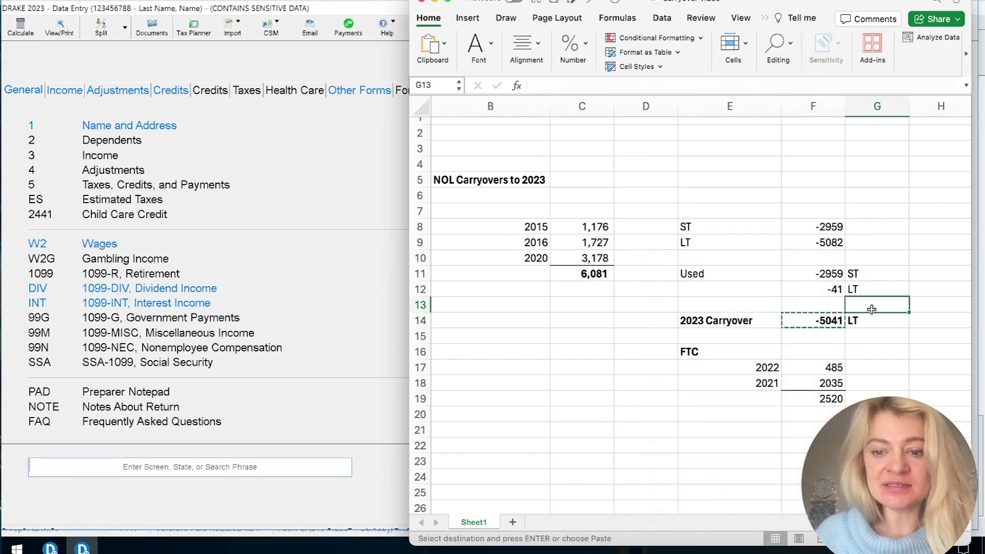
pyautogui.moveTo(736, 319); pyautogui.dragTo(809, 323)
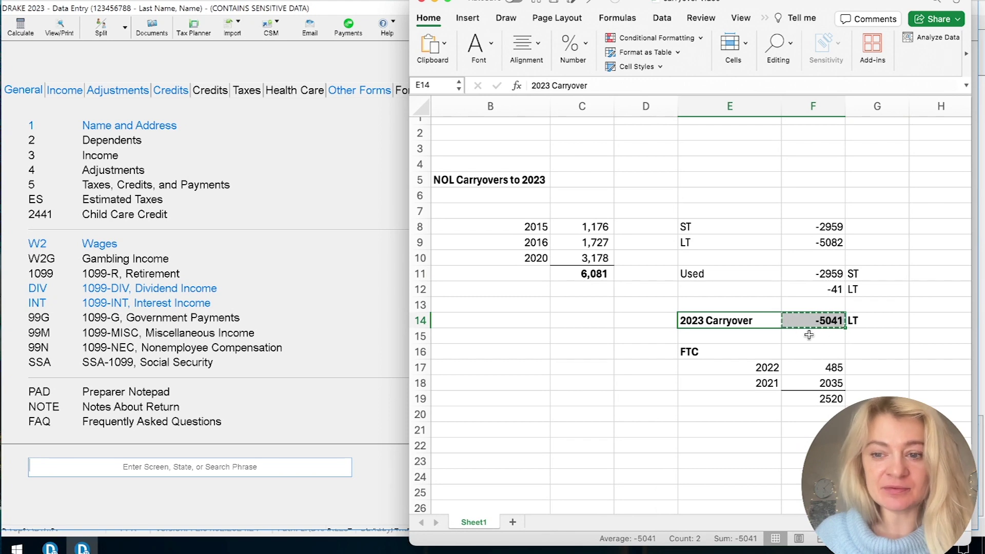
pyautogui.click(866, 322)
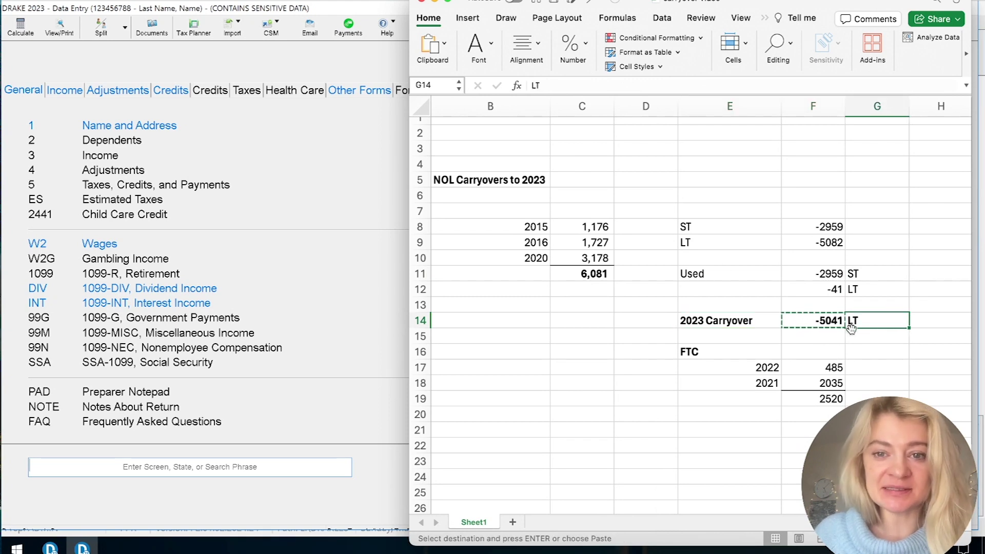
# Switch to Drake 2023 data entry and open the D2 screen for Schedule D loss carryovers and other entries.
pyautogui.click(374, 8)
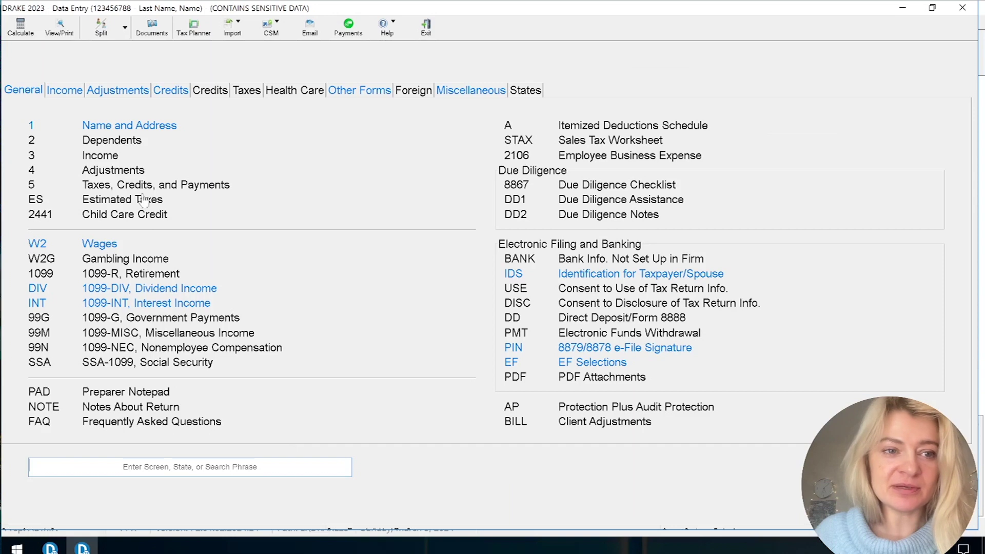
pyautogui.click(76, 93)
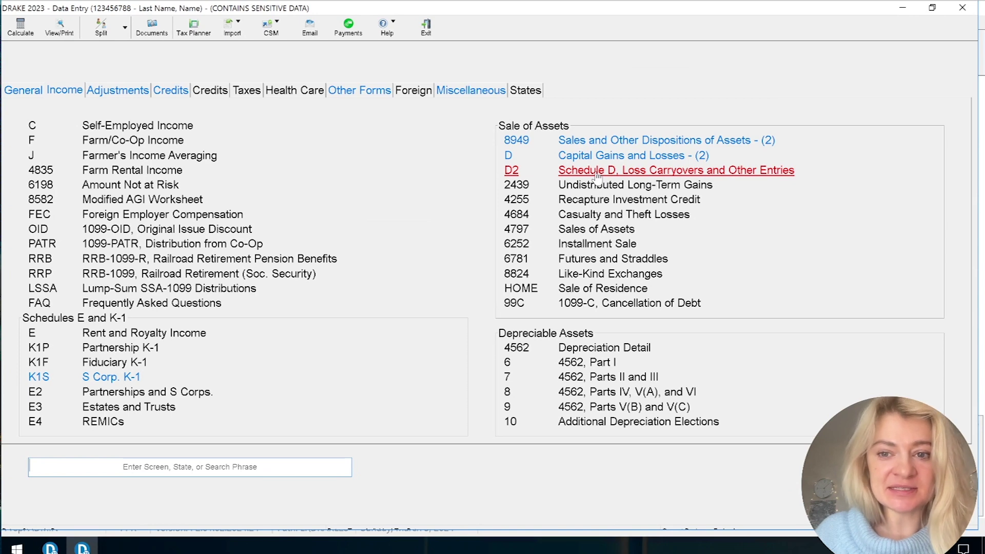
pyautogui.click(704, 172)
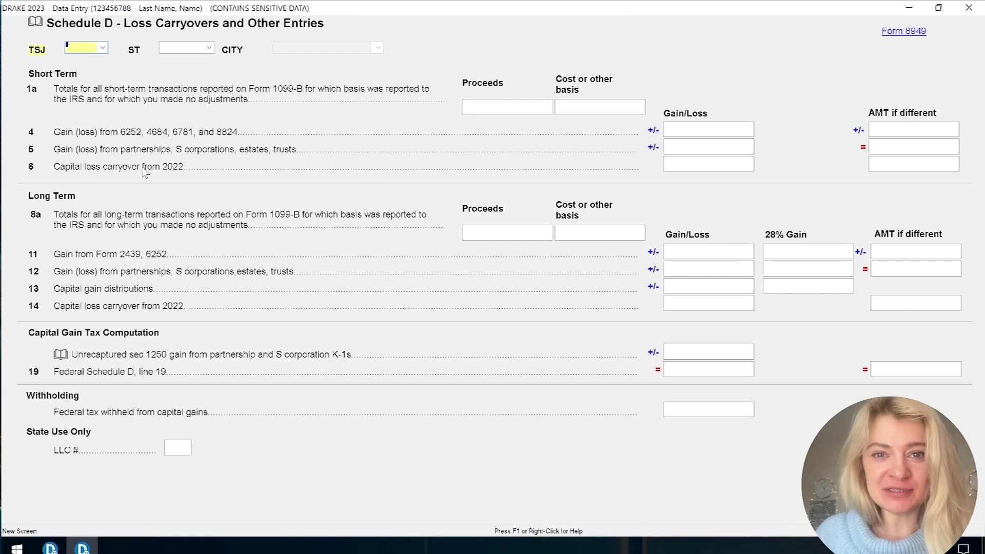
# Enter the copied amount as a positive 5041 for the long-term capital loss carryover from 2022 on line 14.
pyautogui.click(723, 167)
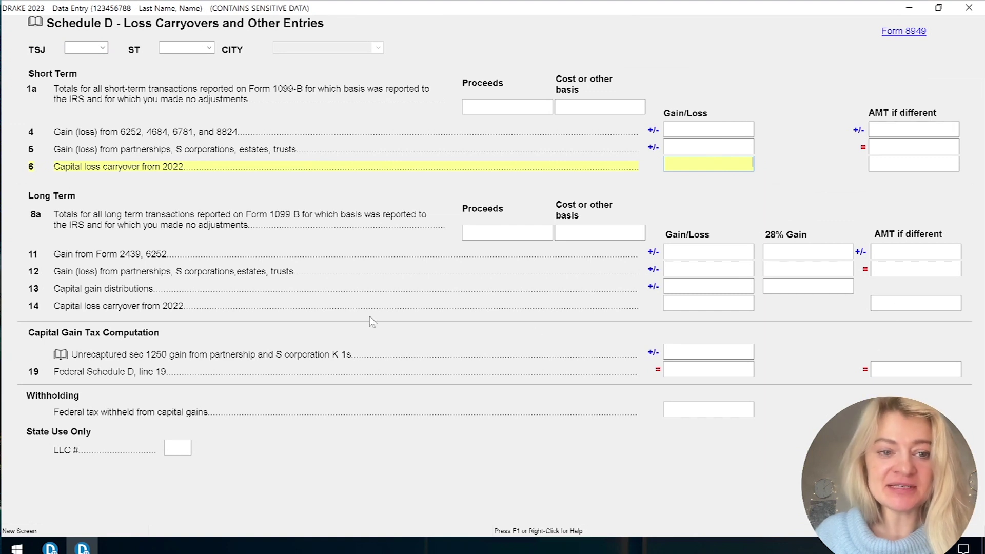
pyautogui.click(679, 303)
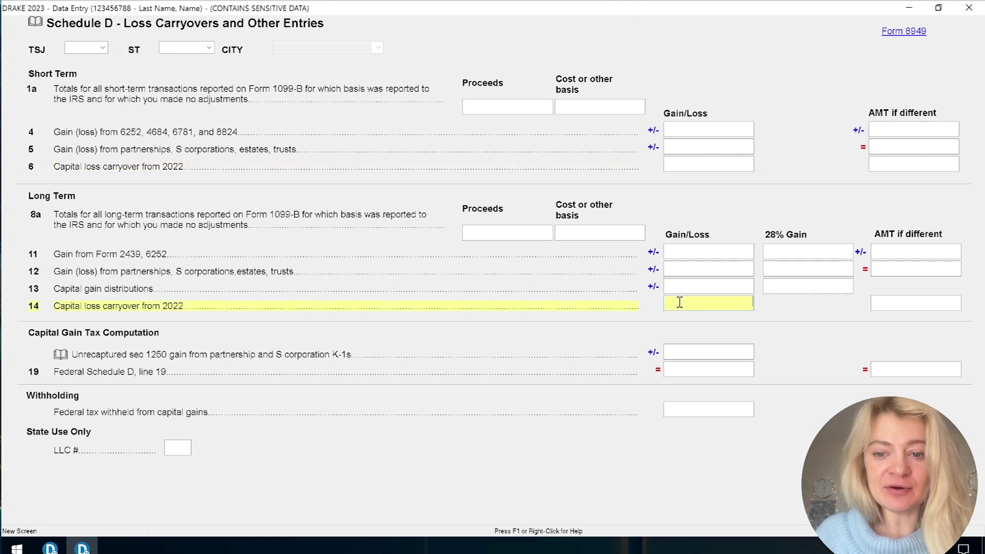
pyautogui.rightClick(680, 304)
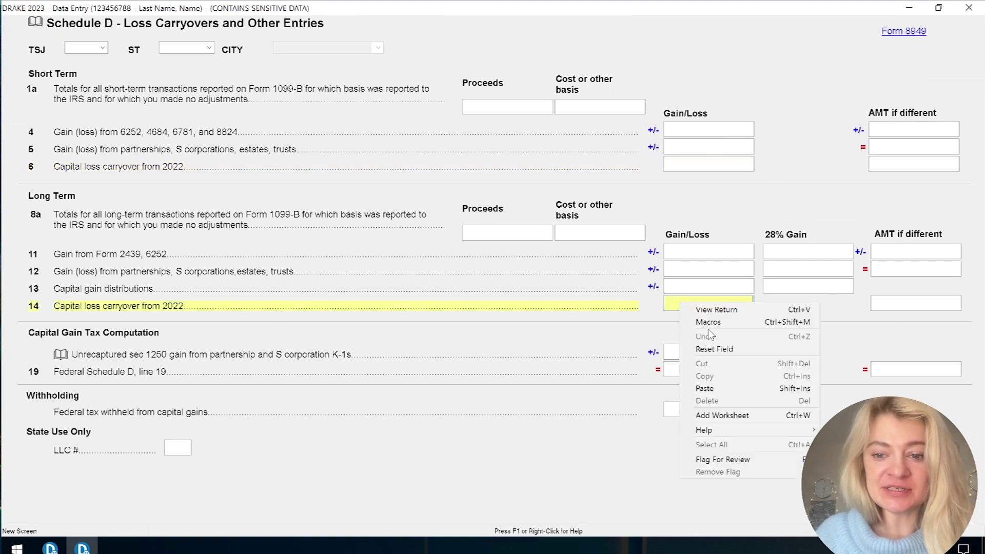
pyautogui.click(728, 387)
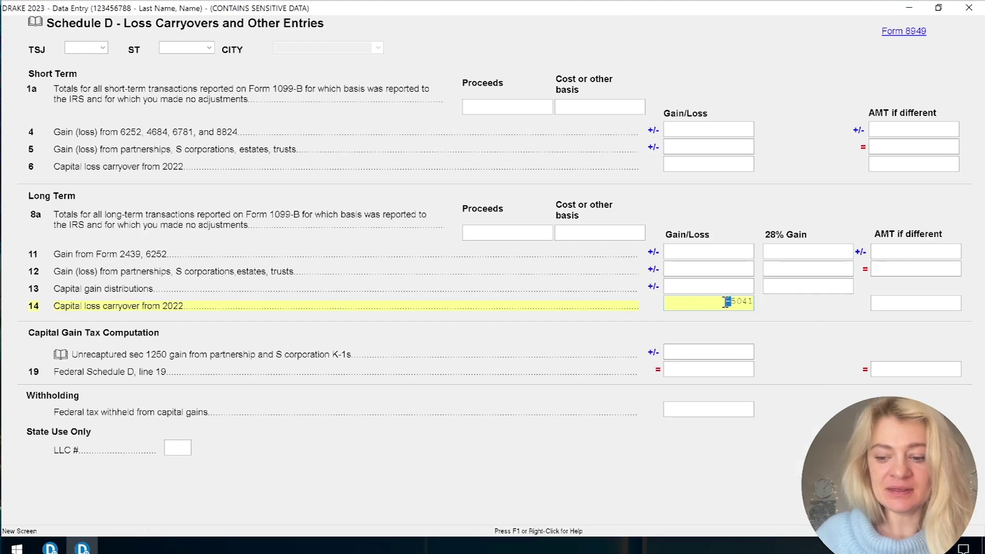
pyautogui.press('Tab')
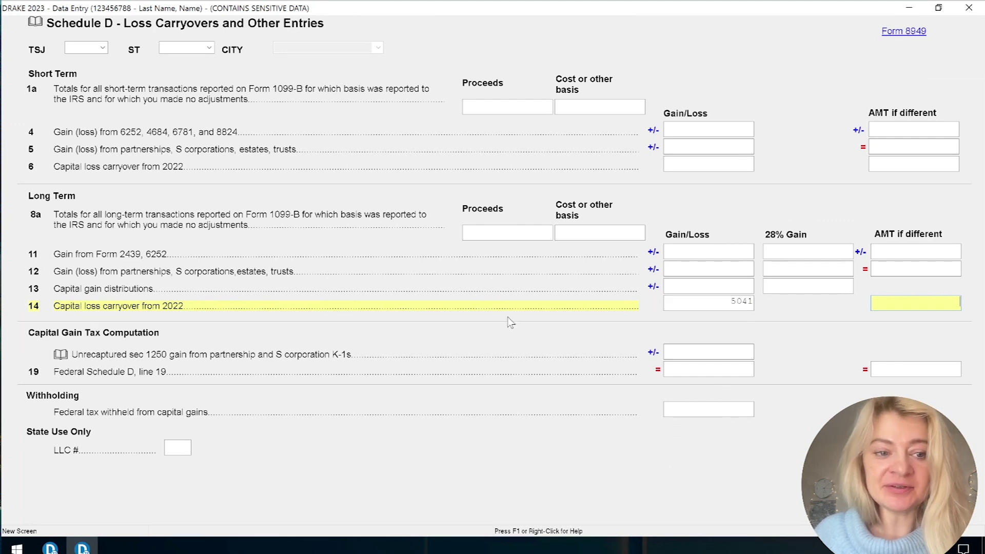
# Close the Schedule D loss carryover screen and open the return in the view/print mode.
pyautogui.moveTo(722, 36)
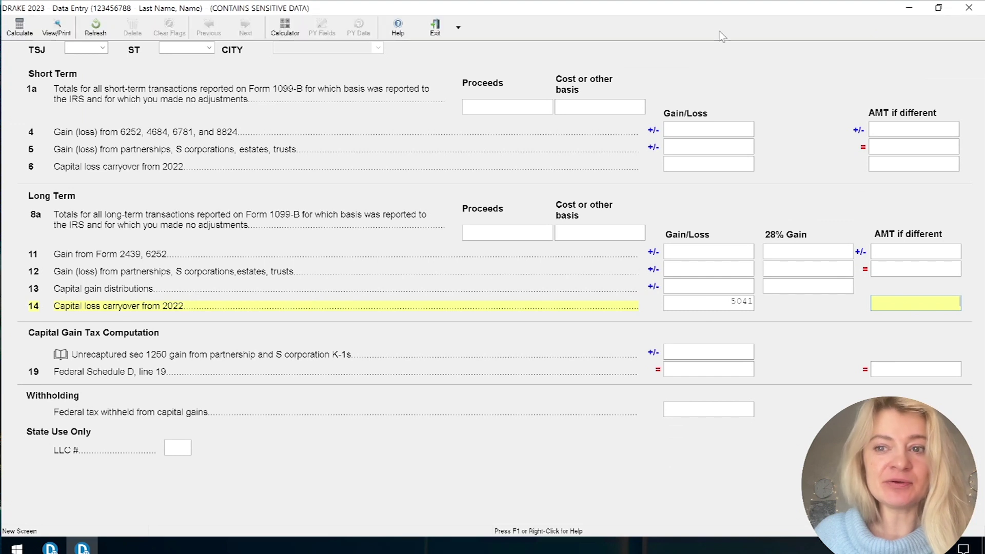
pyautogui.click(968, 8)
pyautogui.click(61, 29)
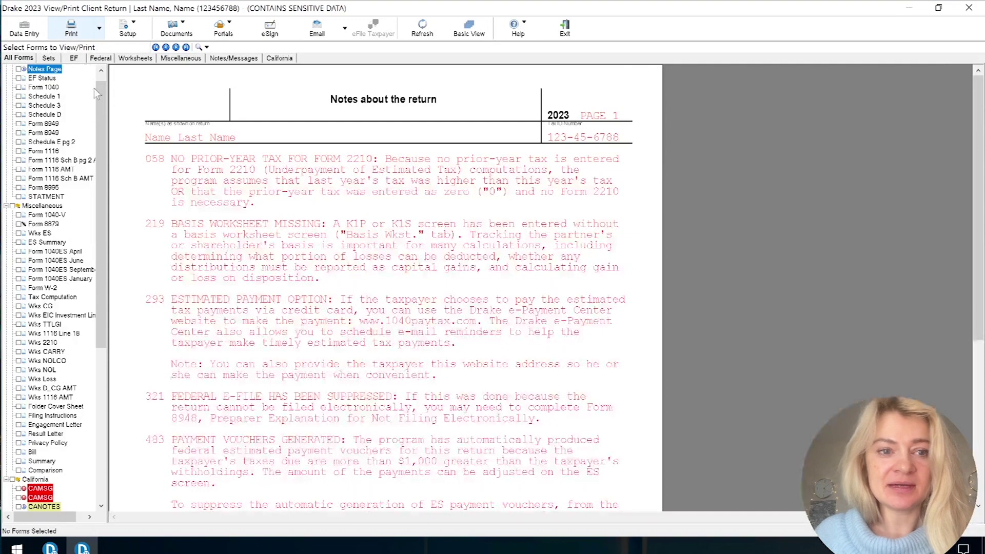
# Examine the capital loss lines on Schedule D, including line 14 and the line 16 total, and open the Wks CARRY worksheet.
pyautogui.click(49, 115)
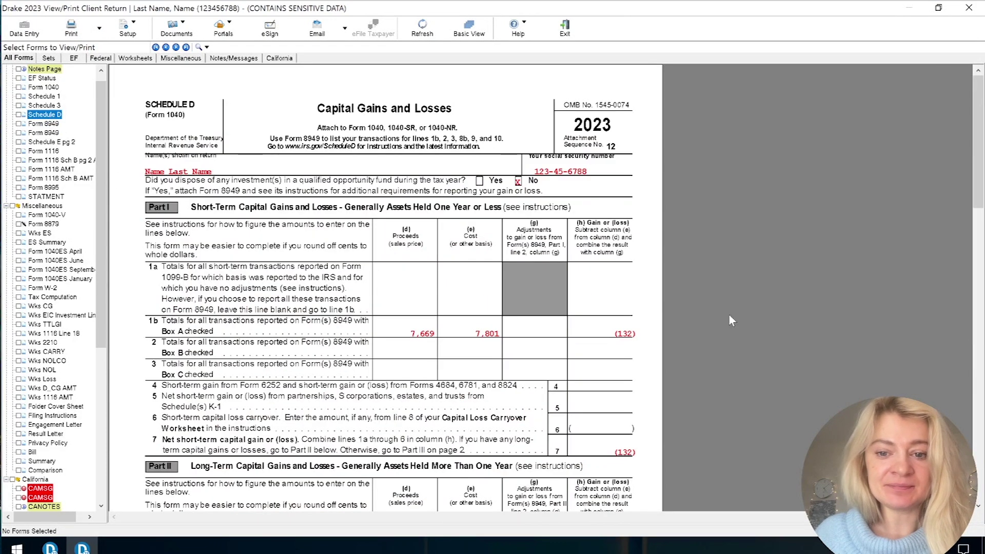
pyautogui.moveTo(980, 195); pyautogui.dragTo(980, 318)
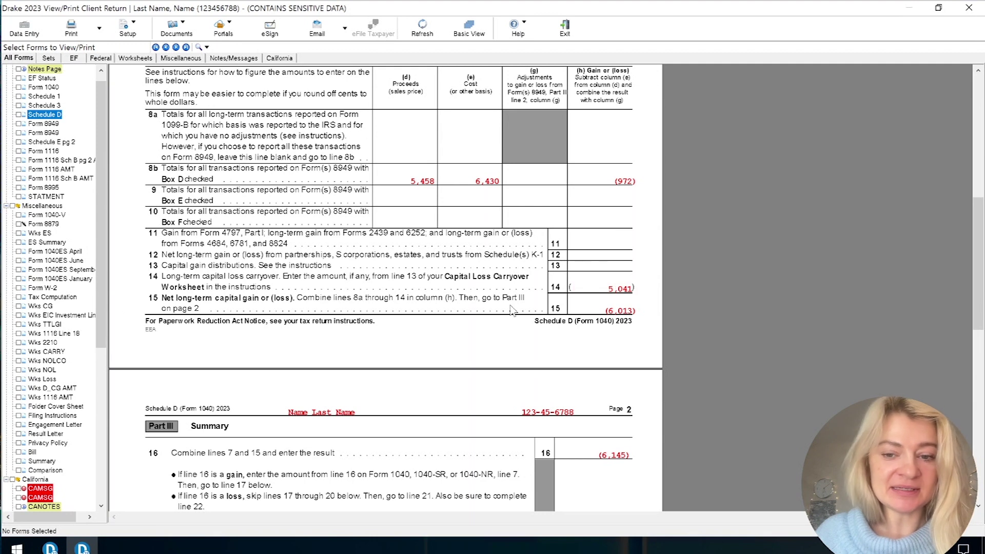
pyautogui.moveTo(983, 259); pyautogui.dragTo(982, 232)
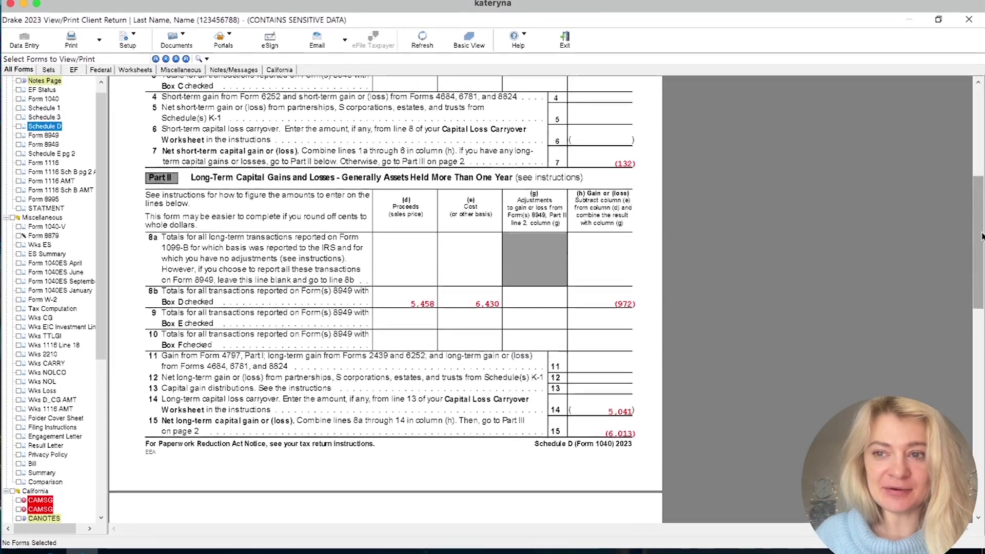
pyautogui.moveTo(981, 232); pyautogui.dragTo(977, 339)
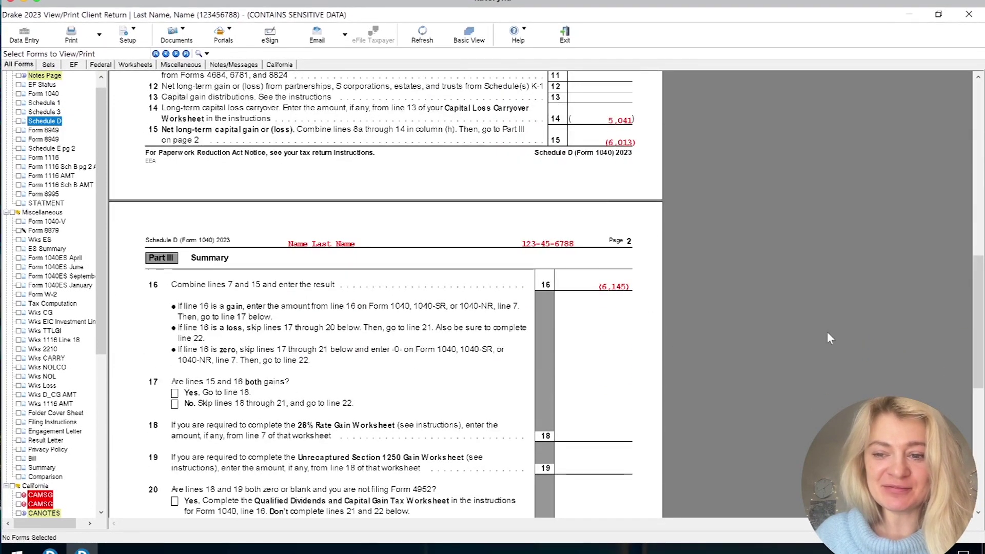
pyautogui.moveTo(977, 311); pyautogui.dragTo(976, 196)
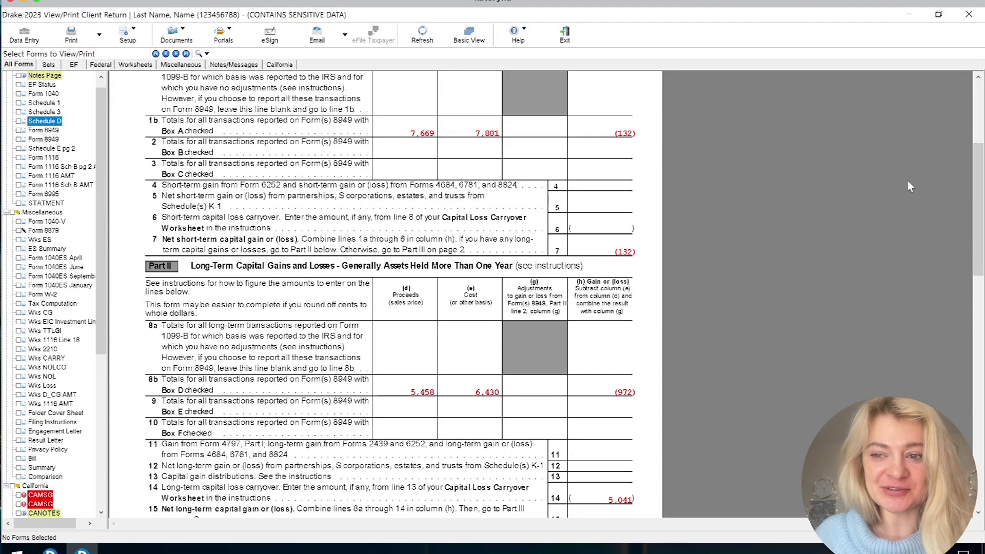
pyautogui.moveTo(975, 186); pyautogui.dragTo(962, 275)
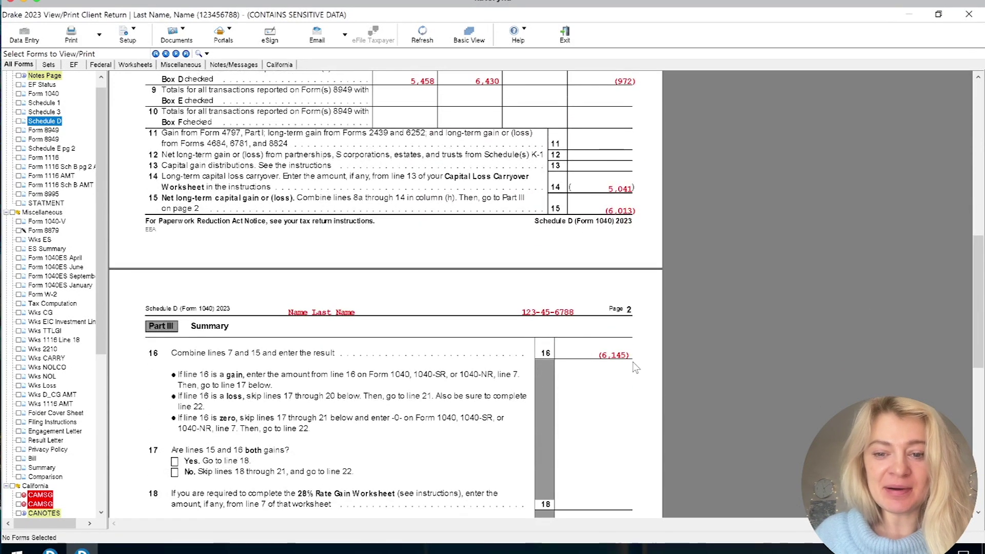
pyautogui.moveTo(977, 242); pyautogui.dragTo(976, 188)
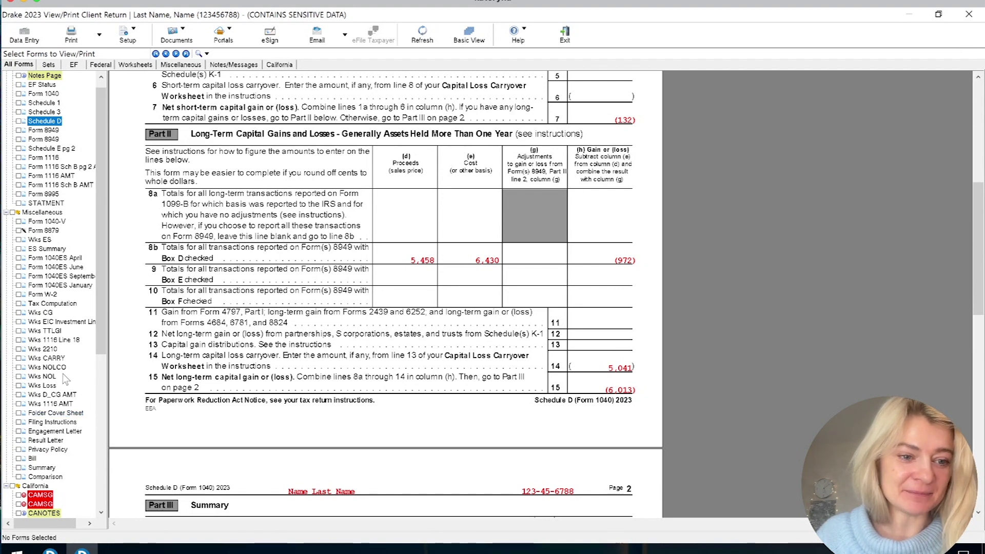
pyautogui.click(54, 359)
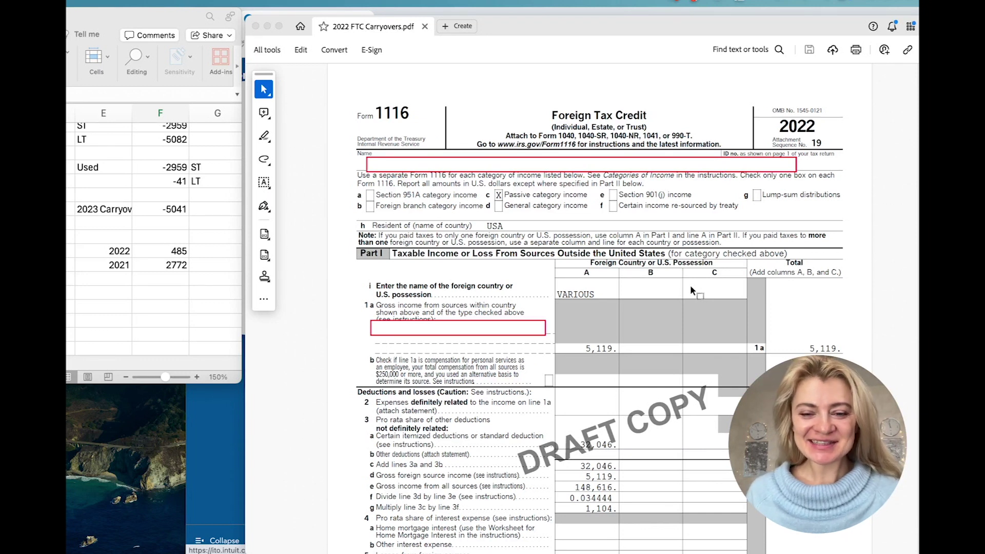
# Examine the passive income foreign tax credit carryovers for 2012 through 2021 in Statement 2 of the 2022 FTC Carryovers PDF.
pyautogui.scroll(-20, 691, 290)
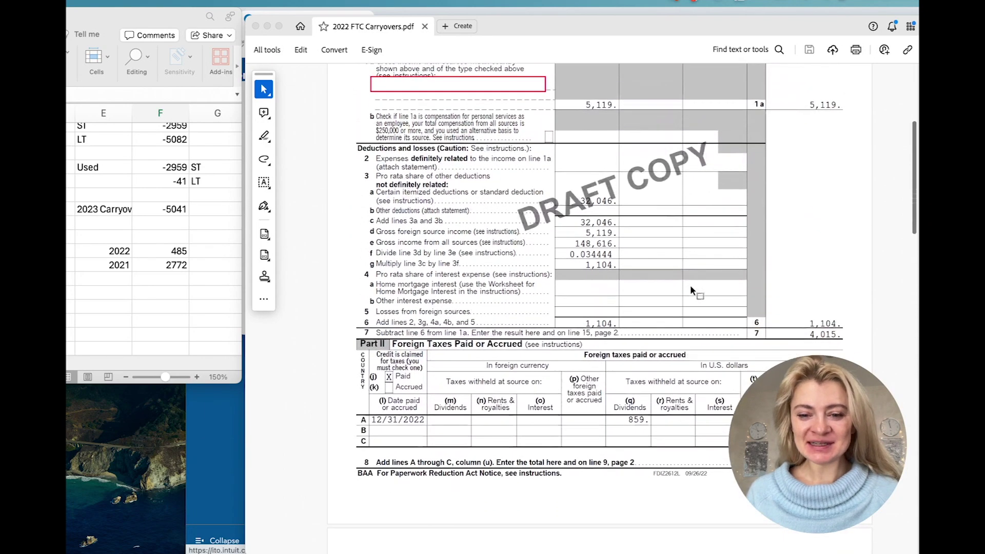
pyautogui.scroll(-15, 691, 289)
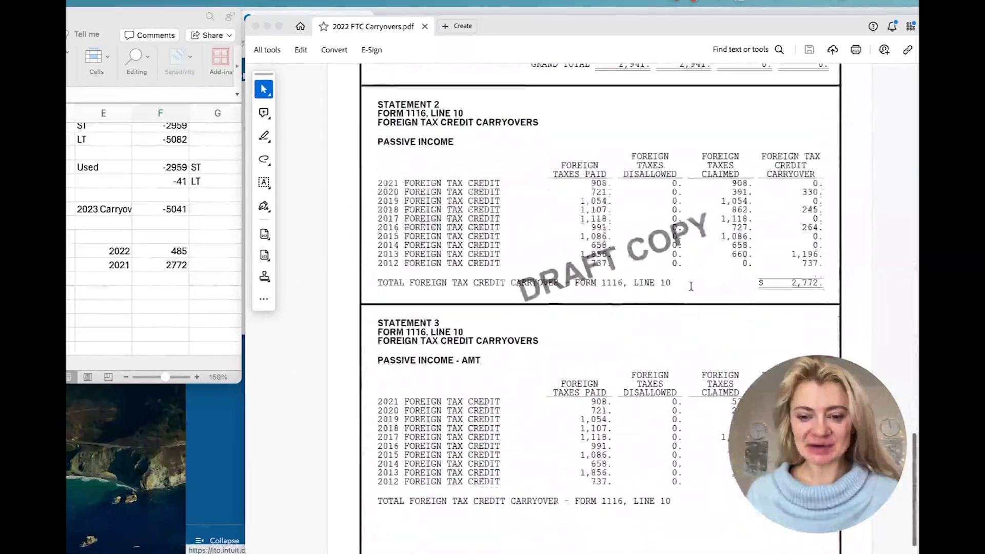
pyautogui.moveTo(388, 185); pyautogui.dragTo(426, 193)
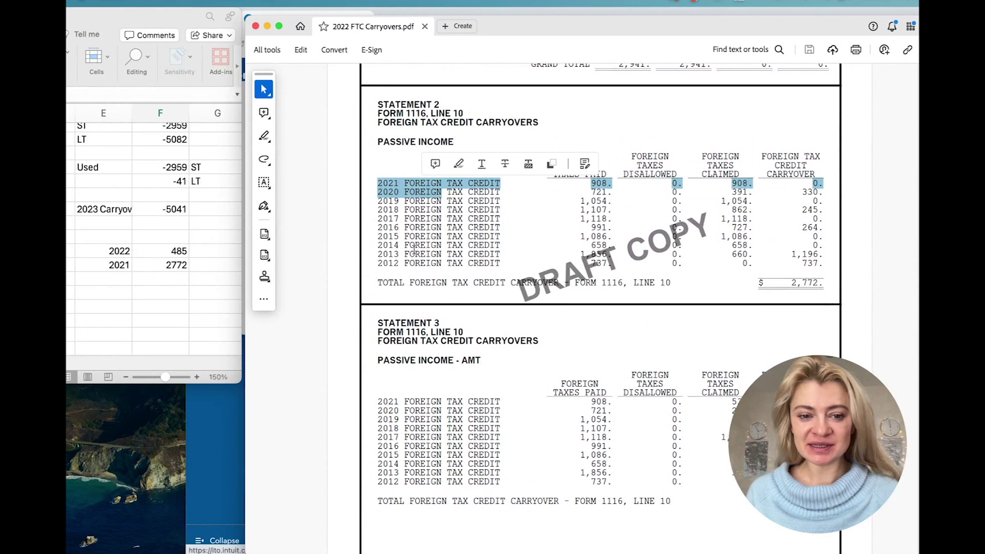
pyautogui.click(414, 248)
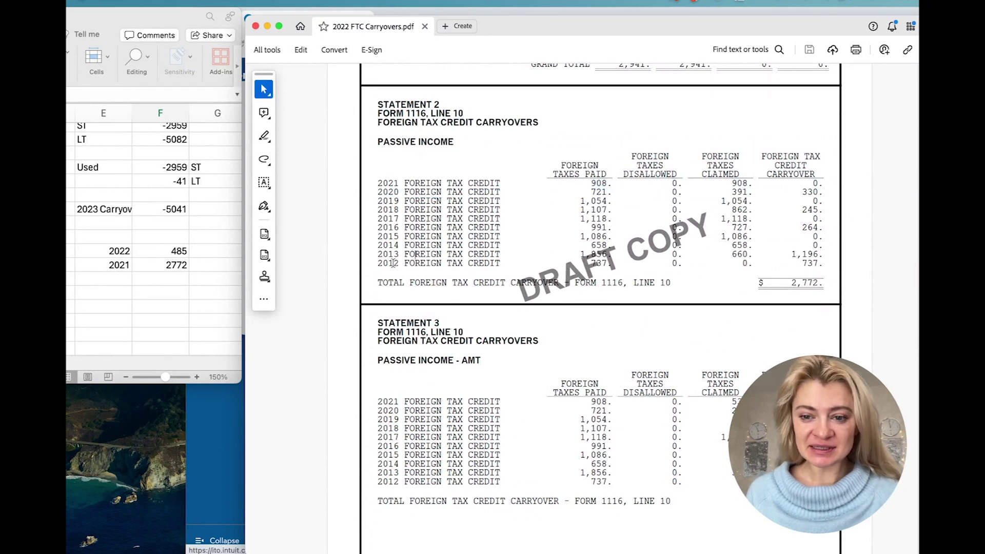
pyautogui.moveTo(383, 263); pyautogui.dragTo(476, 265)
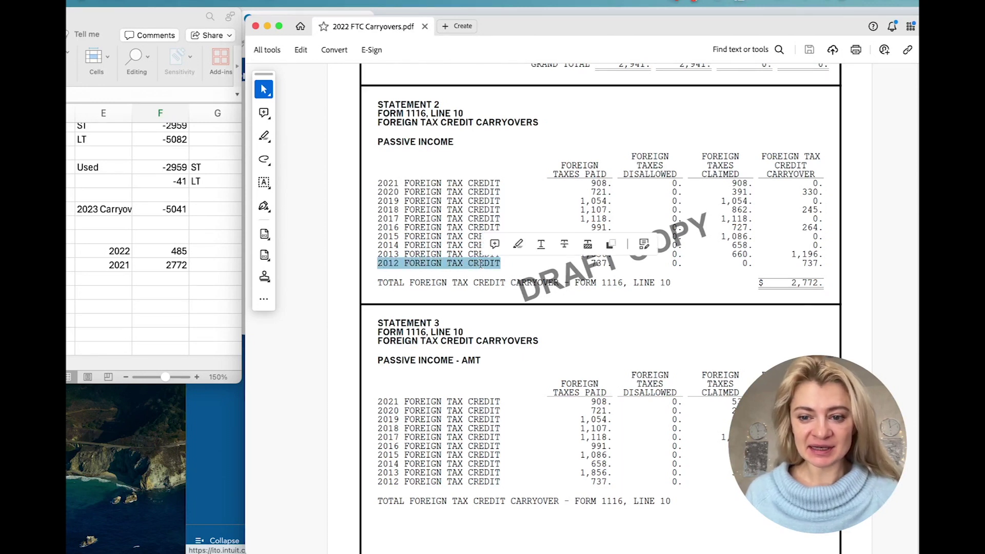
pyautogui.click(815, 267)
pyautogui.moveTo(816, 267); pyautogui.dragTo(801, 266)
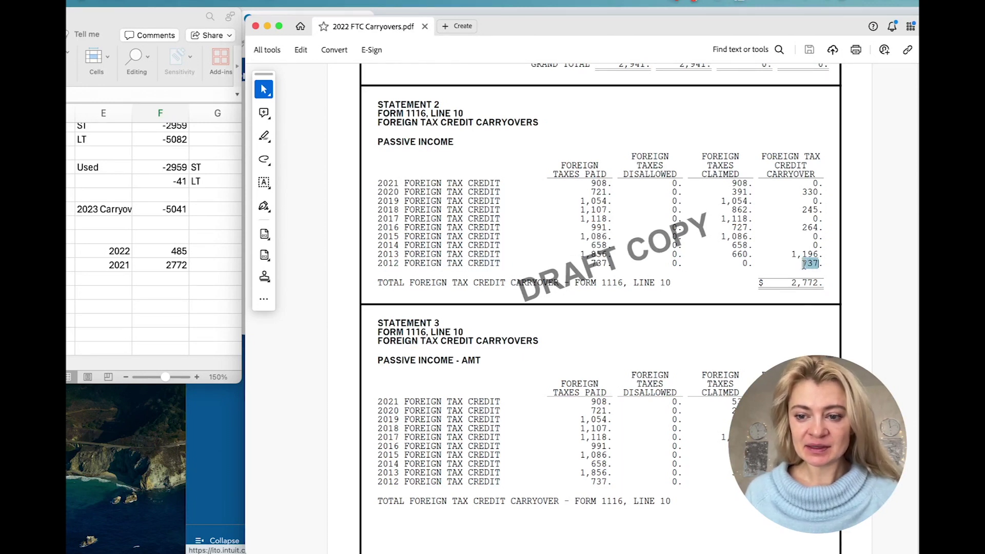
pyautogui.click(794, 272)
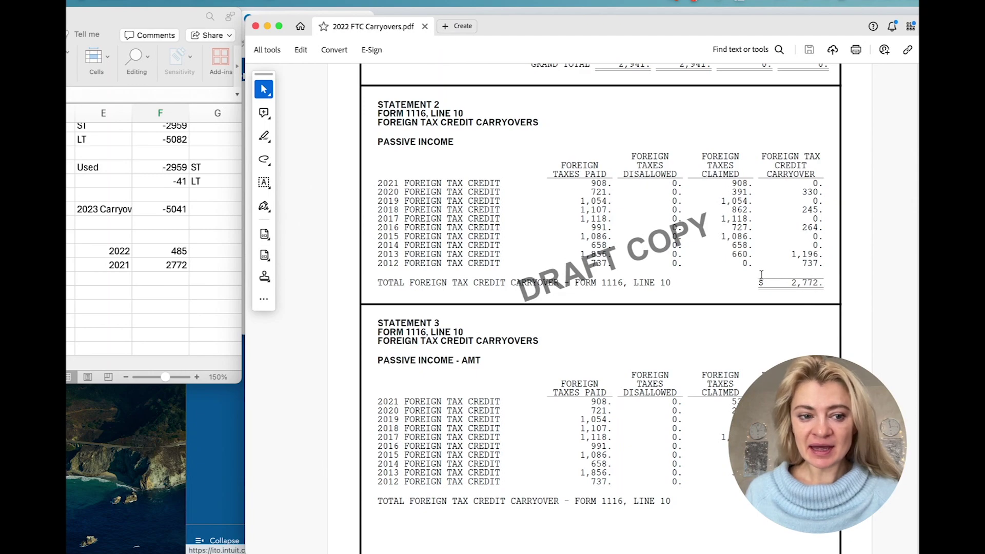
# Return to Form 1116 and trace the 2022 foreign taxes paid from Part II to line 9 in Part III.
pyautogui.scroll(20, 451, 268)
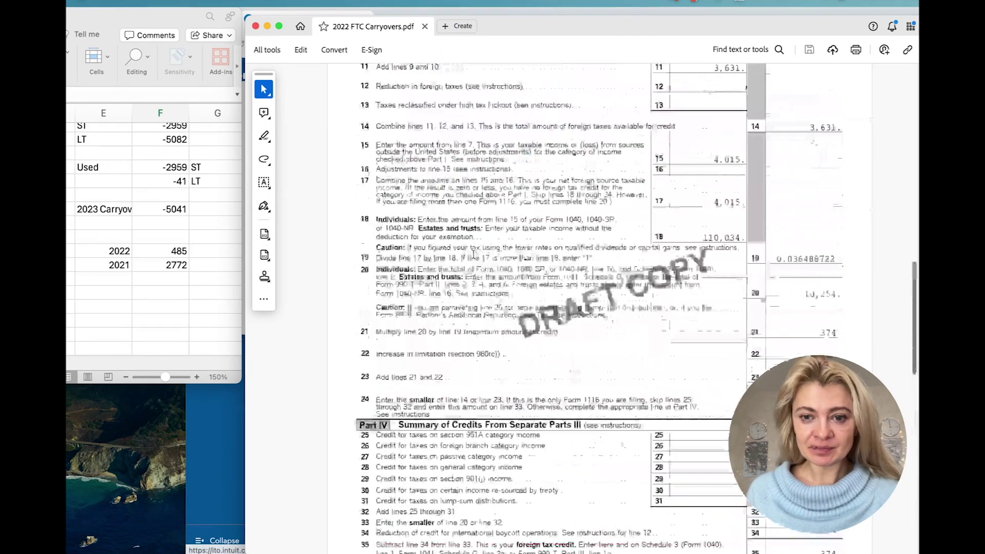
pyautogui.scroll(5, 473, 254)
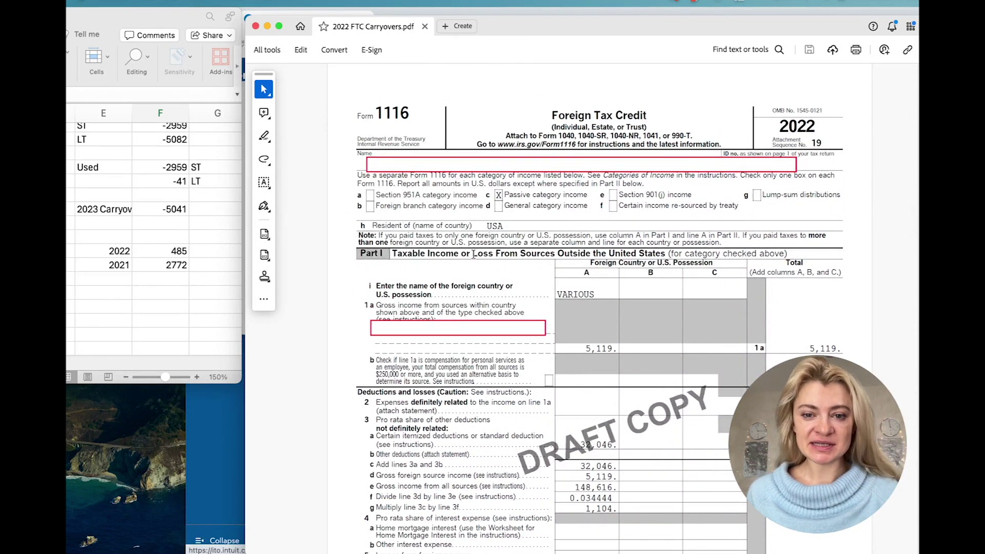
pyautogui.scroll(-8, 648, 331)
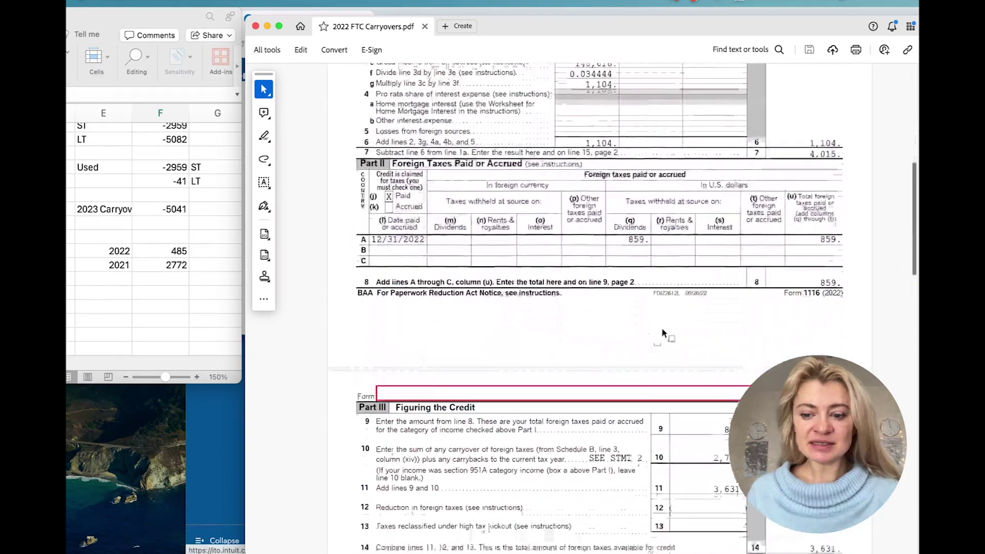
pyautogui.moveTo(840, 236); pyautogui.dragTo(811, 237)
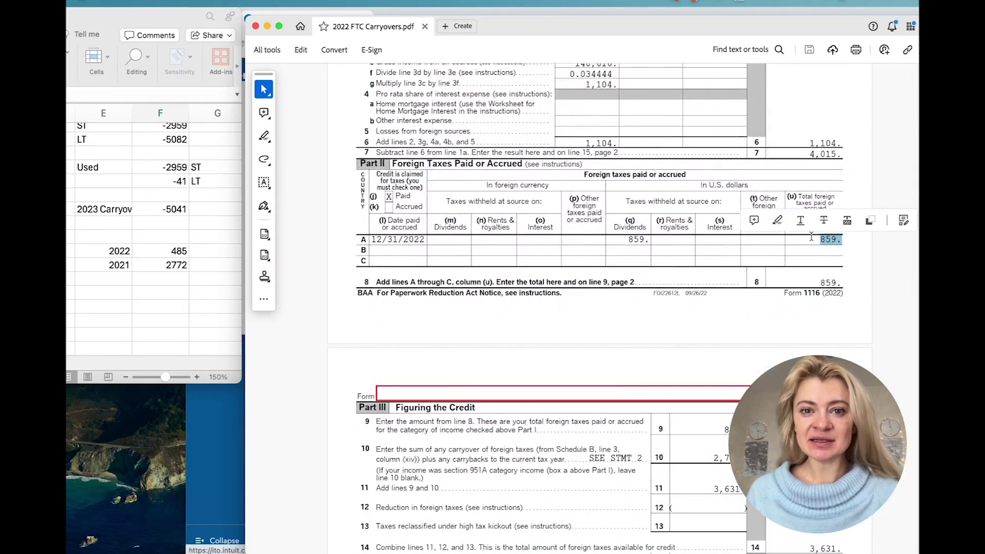
pyautogui.scroll(-5, 811, 236)
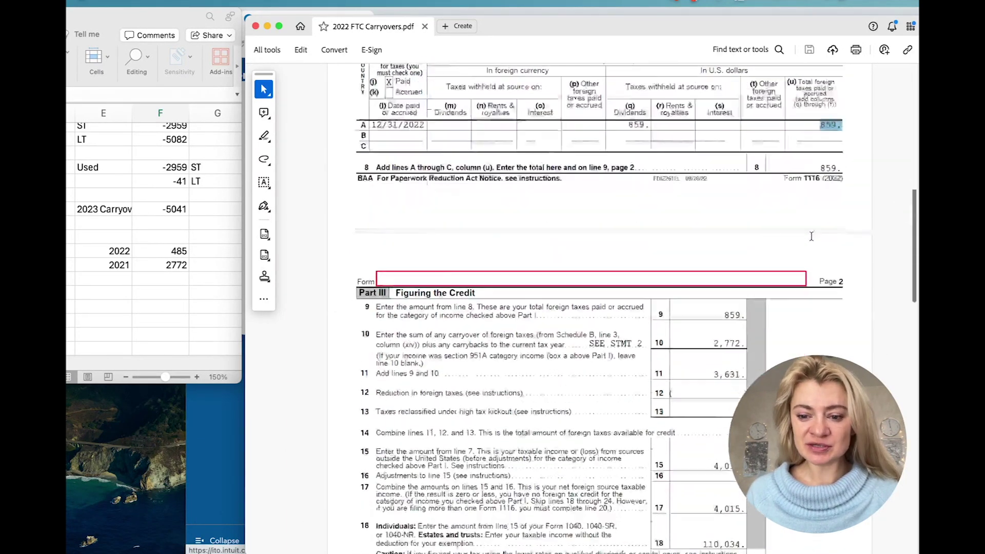
pyautogui.moveTo(724, 242); pyautogui.dragTo(742, 242)
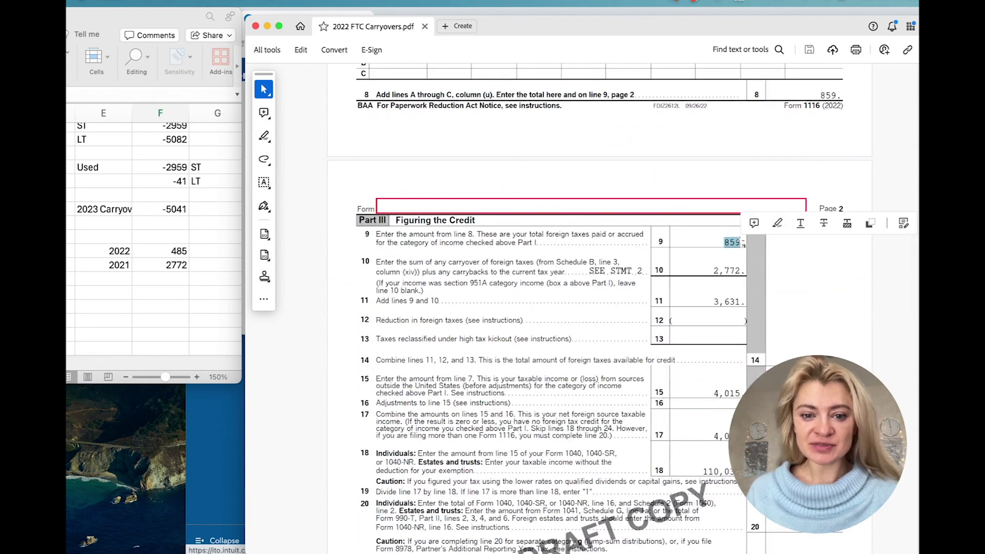
pyautogui.scroll(-3, 742, 242)
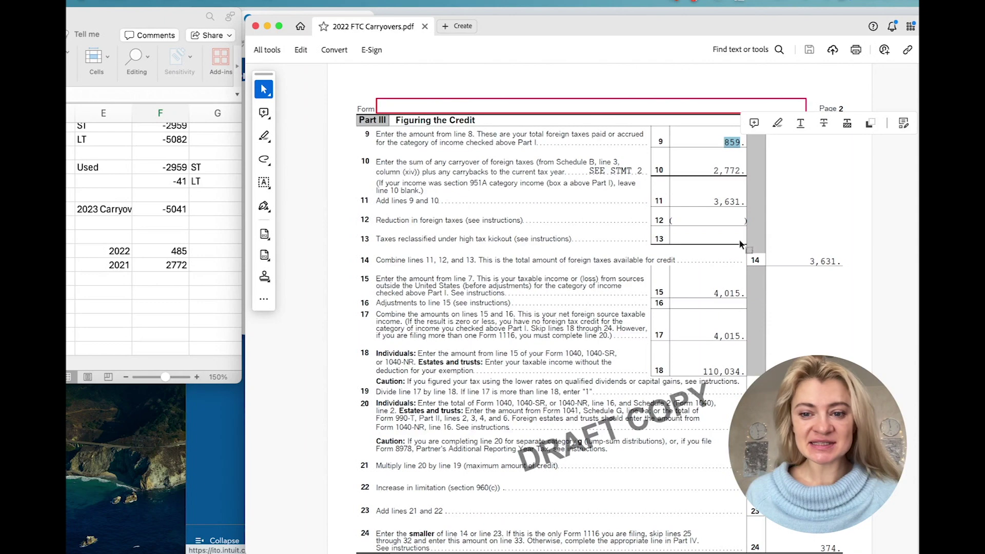
# Trace the prior-year carryover on Form 1116 line 10 to Statement 2, and review the allowed credit in Parts III and IV.
pyautogui.click(691, 208)
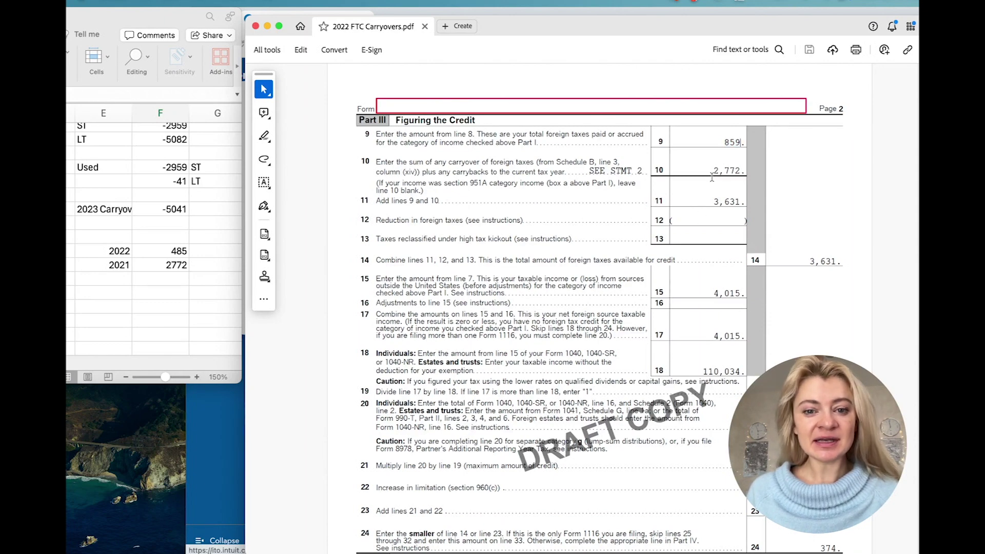
pyautogui.moveTo(713, 174); pyautogui.dragTo(745, 173)
pyautogui.scroll(-20, 694, 297)
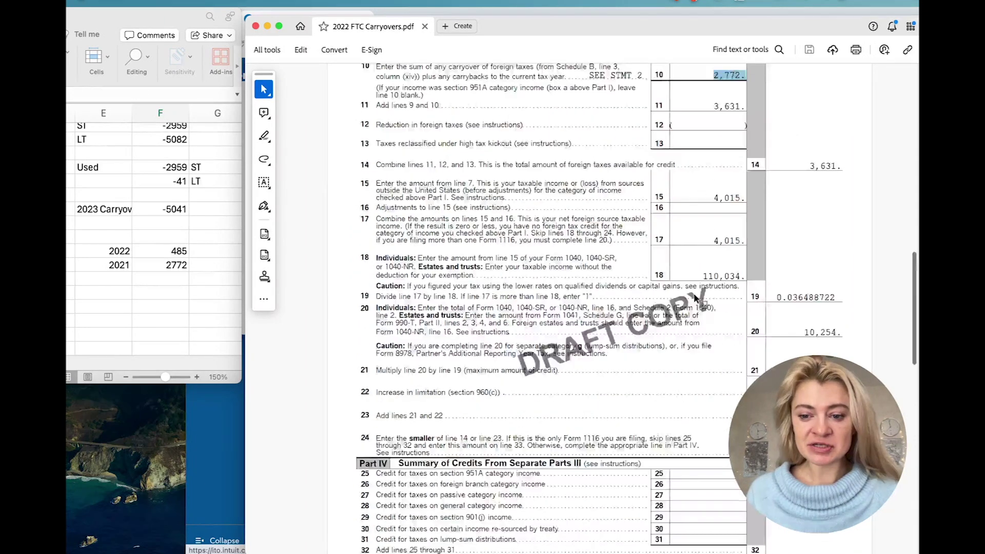
pyautogui.scroll(-5, 696, 299)
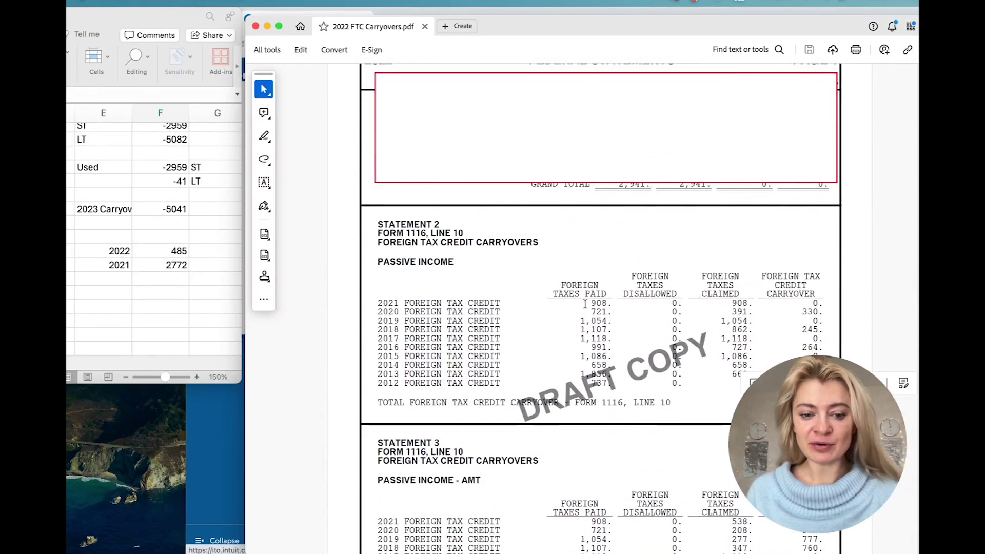
pyautogui.scroll(20, 624, 272)
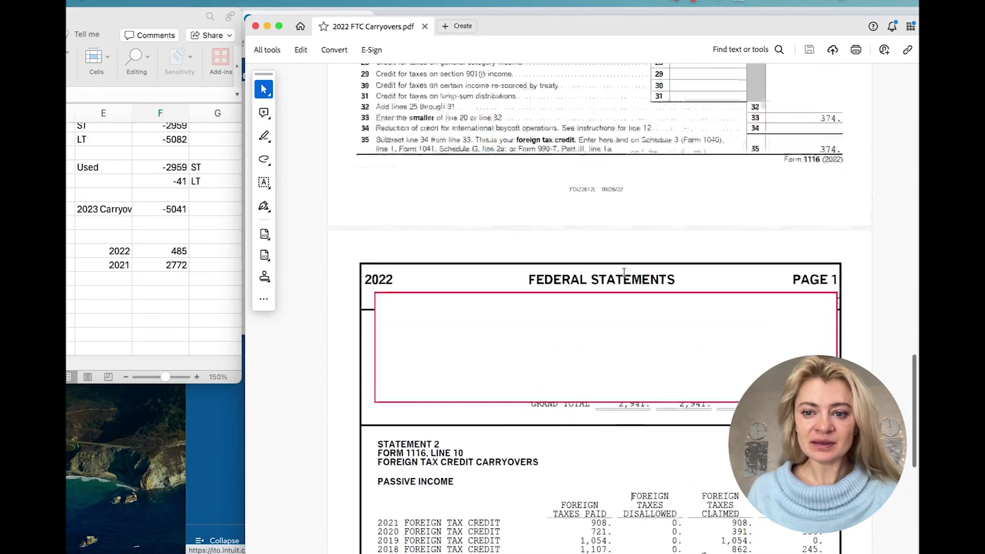
pyautogui.scroll(-2, 624, 272)
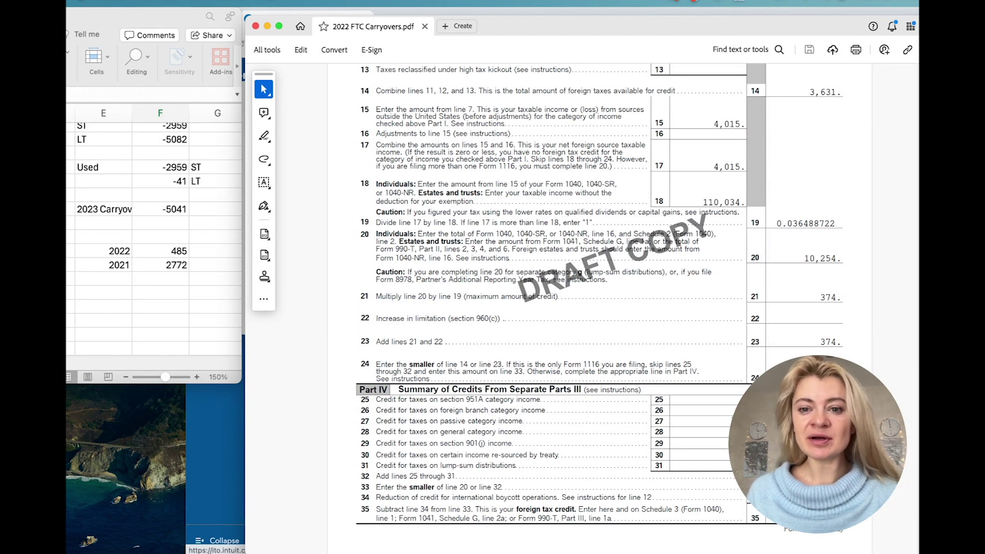
# Check the 2022 carryover formula in cell F17 of the Excel workbook against lines 9 and 24 of Form 1116.
pyautogui.click(173, 267)
pyautogui.click(174, 250)
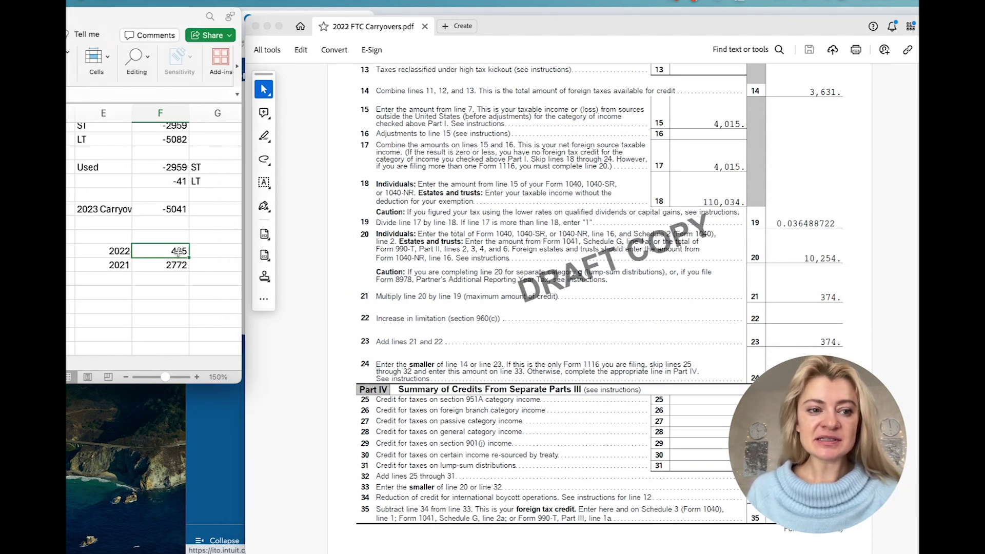
pyautogui.moveTo(176, 23); pyautogui.dragTo(484, 65)
pyautogui.click(266, 140)
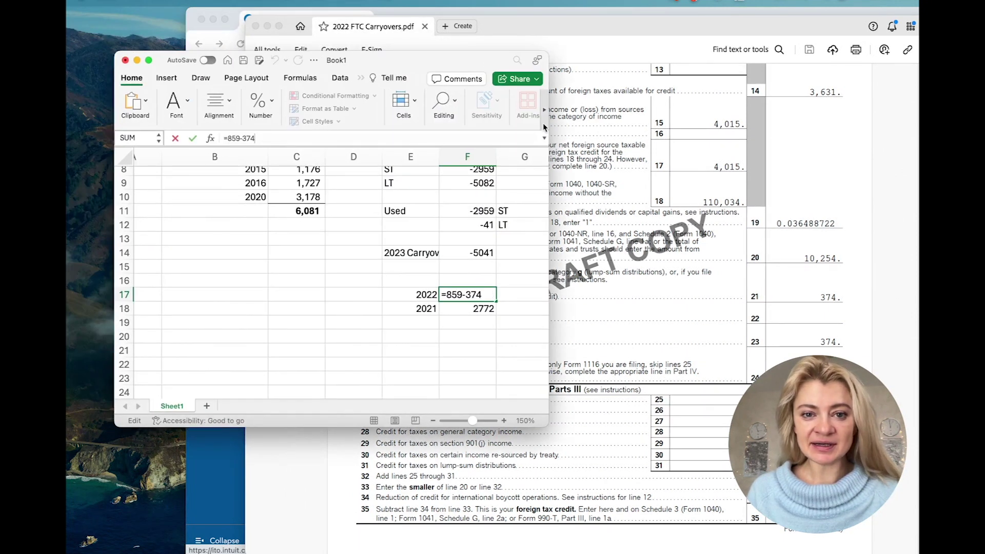
pyautogui.scroll(5, 697, 116)
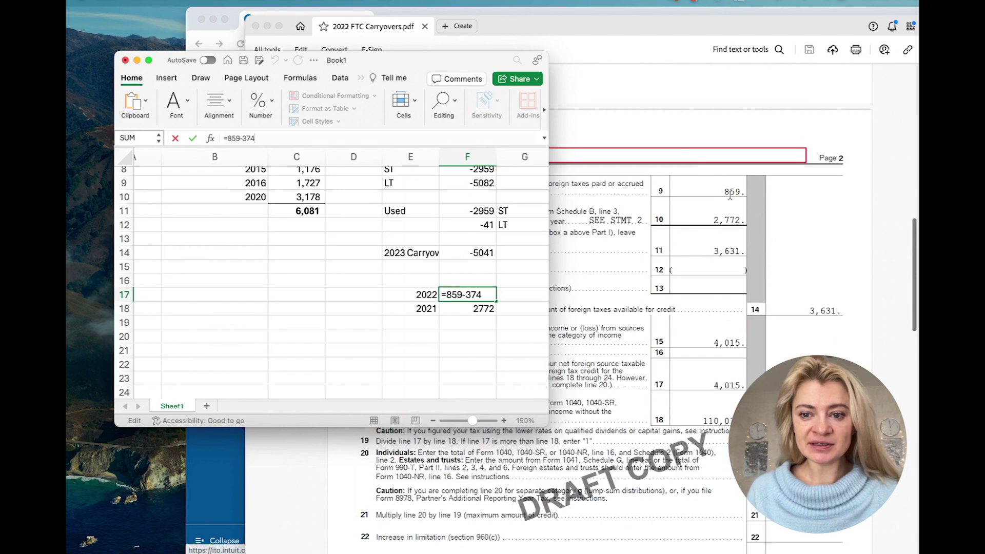
pyautogui.scroll(3, 770, 190)
pyautogui.scroll(-8, 848, 187)
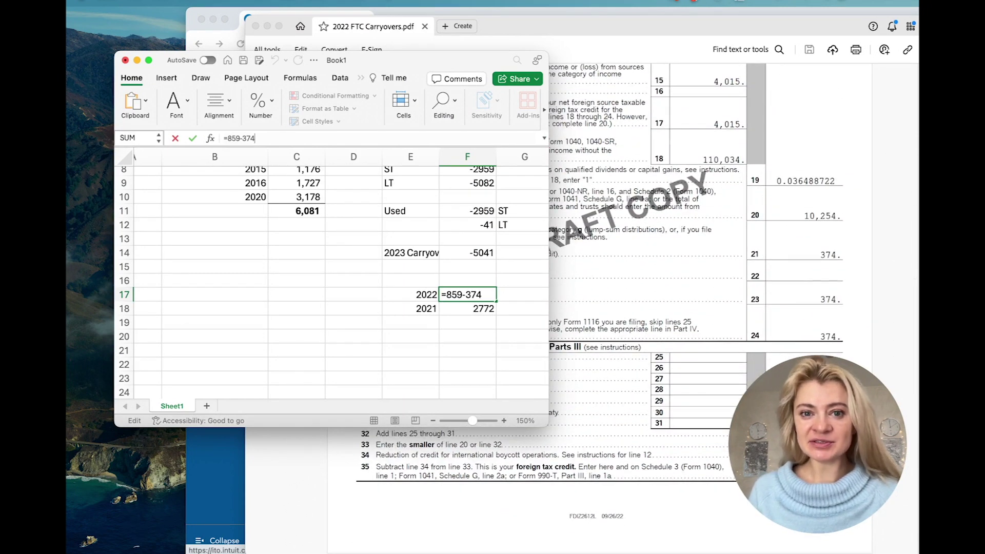
pyautogui.moveTo(468, 66); pyautogui.dragTo(219, 2)
pyautogui.press('Return')
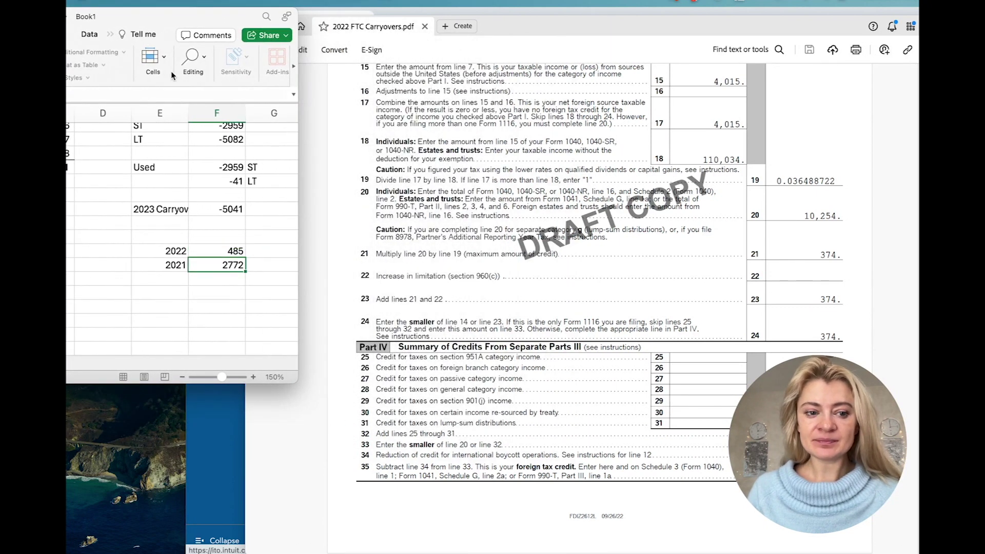
# Compare the 2022 and 2021 carryover rows in the workbook with Form 1116 line 10 and the Statement 2 yearly breakdown.
pyautogui.click(166, 255)
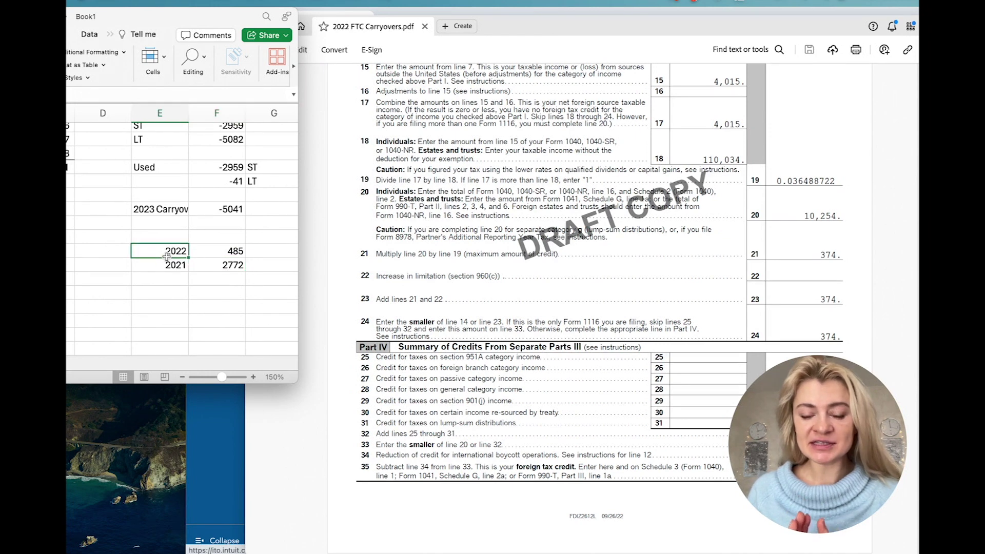
pyautogui.scroll(5, 688, 259)
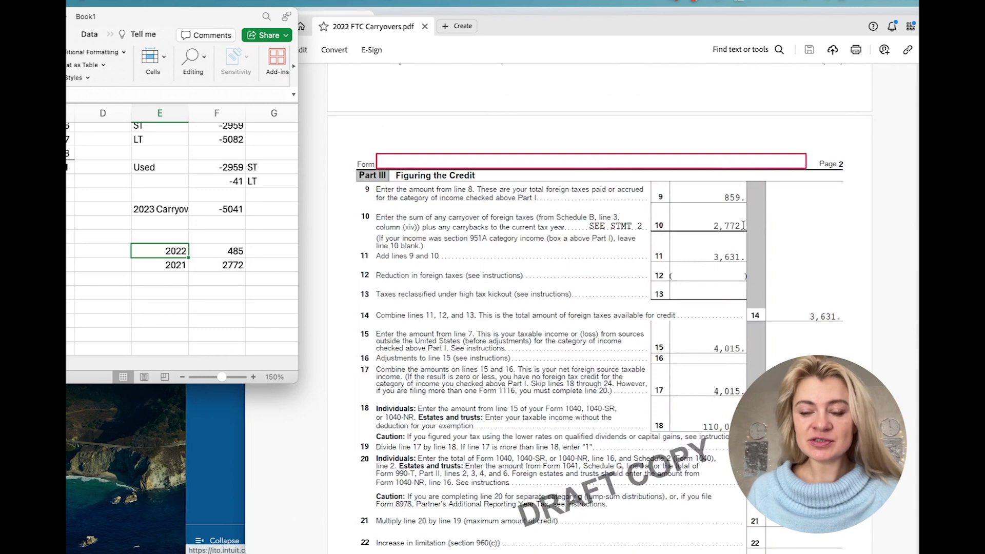
pyautogui.scroll(-15, 743, 224)
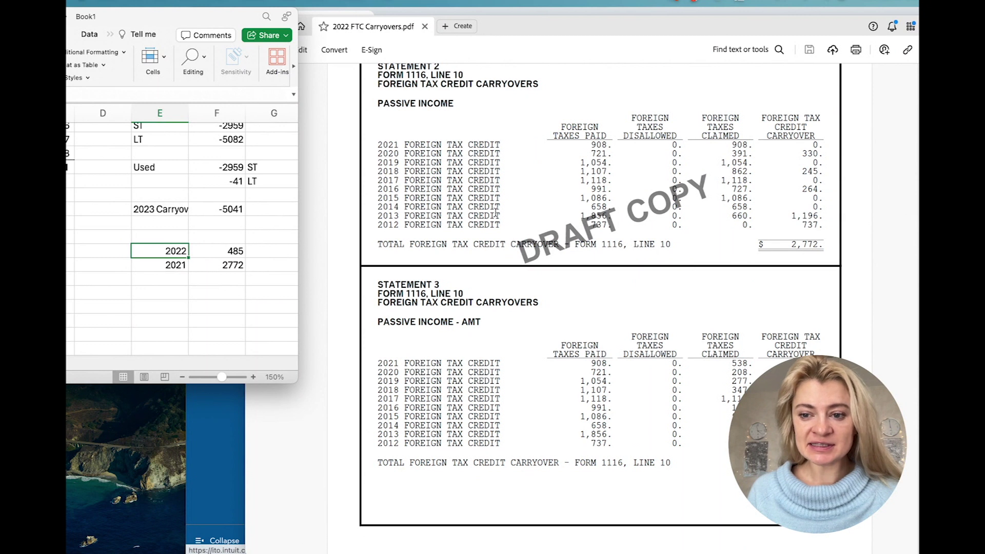
# Label a new row 2012 directly below the 2021 carryover row in the Excel workbook.
pyautogui.click(817, 247)
pyautogui.click(178, 279)
pyautogui.click(176, 277)
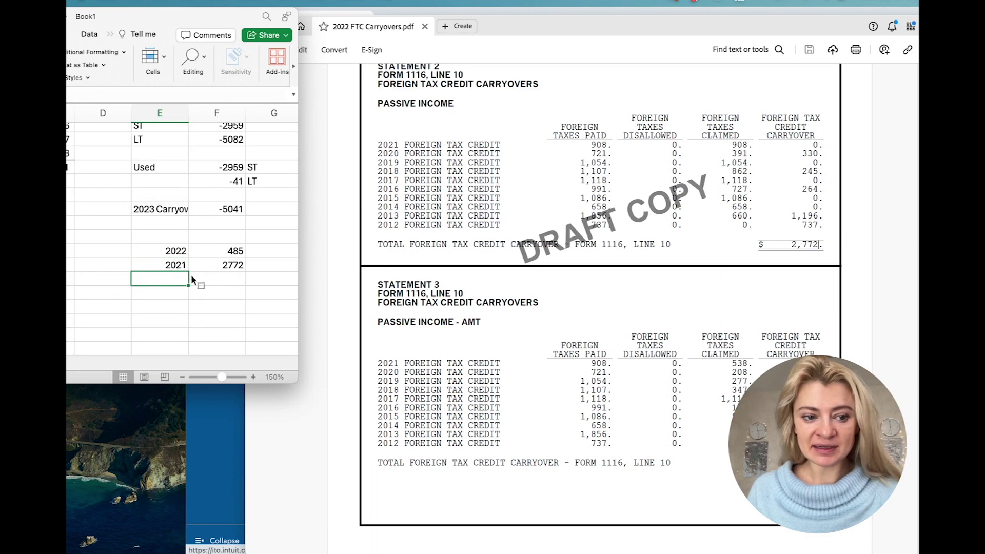
pyautogui.write('12')
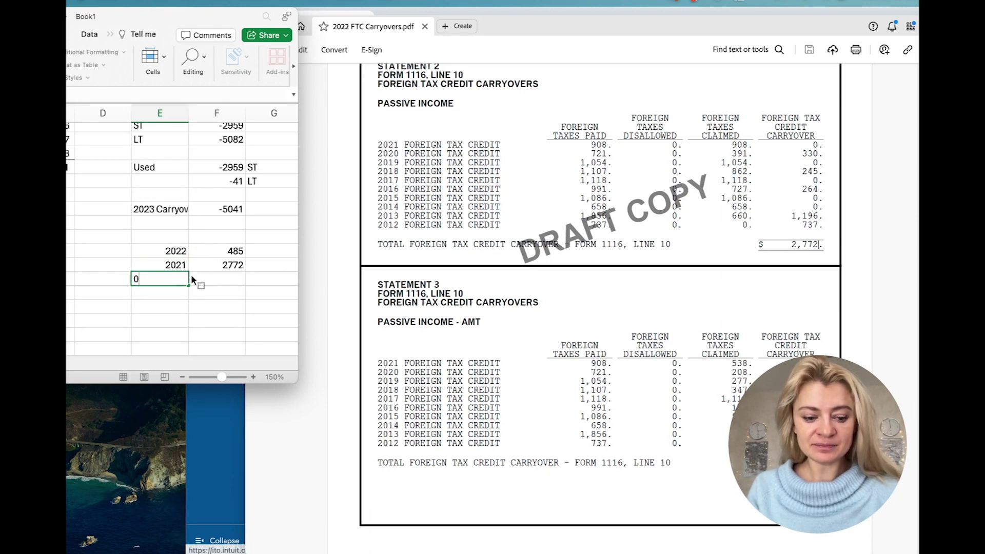
pyautogui.press('Return')
pyautogui.click(174, 279)
pyautogui.write('2012')
pyautogui.press('Return')
# Enter 737 as the carryover amount for 2012 in cell F19.
pyautogui.click(180, 265)
pyautogui.click(220, 279)
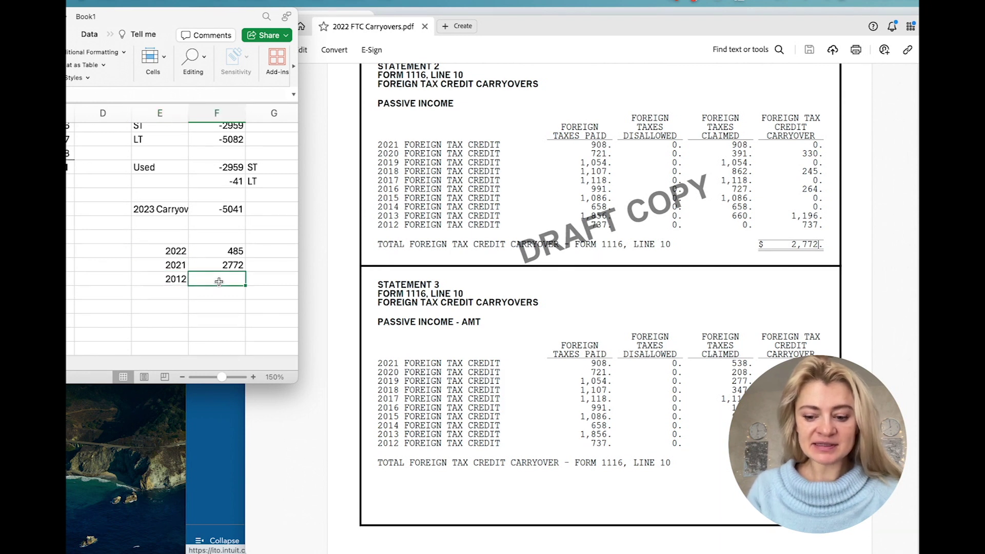
pyautogui.write('=')
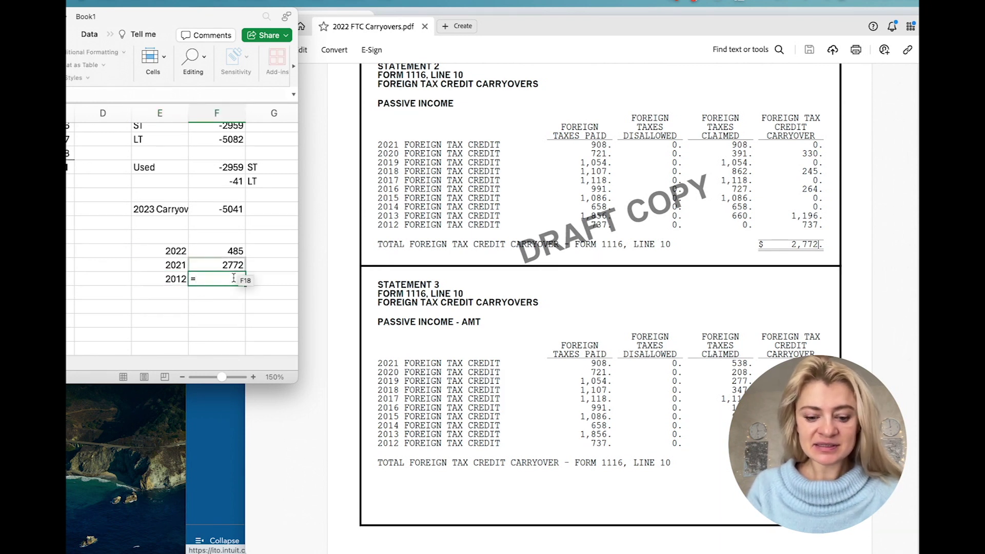
pyautogui.write('737')
pyautogui.press('Return')
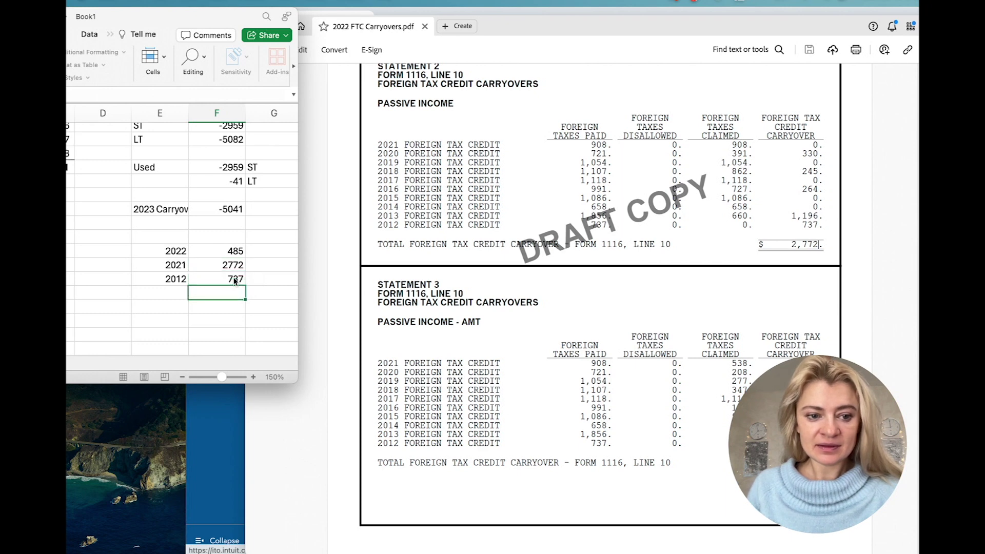
# Try to subtract the 2012 carryover by editing the existing 2772 value in the 2021 row.
pyautogui.click(226, 265)
pyautogui.doubleClick(154, 16)
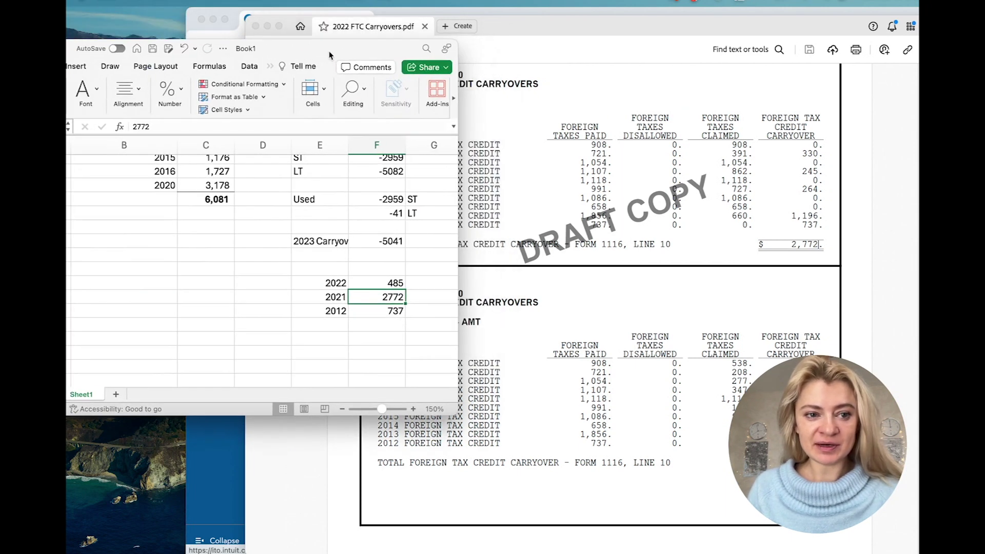
pyautogui.click(198, 125)
pyautogui.write('-')
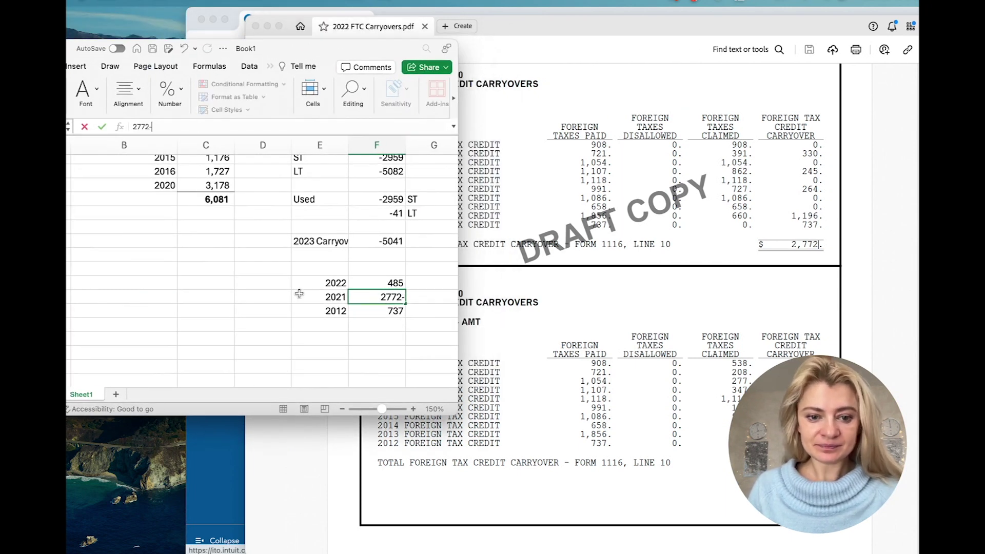
pyautogui.click(392, 310)
pyautogui.press('Return')
pyautogui.click(387, 296)
pyautogui.click(129, 126)
pyautogui.write('=')
pyautogui.click(379, 312)
pyautogui.press('Return')
# Replace the 2021 amount in F18 with a formula subtracting the 2012 carryover cell F19 from 2772.
pyautogui.click(531, 243)
pyautogui.click(393, 296)
pyautogui.write('=')
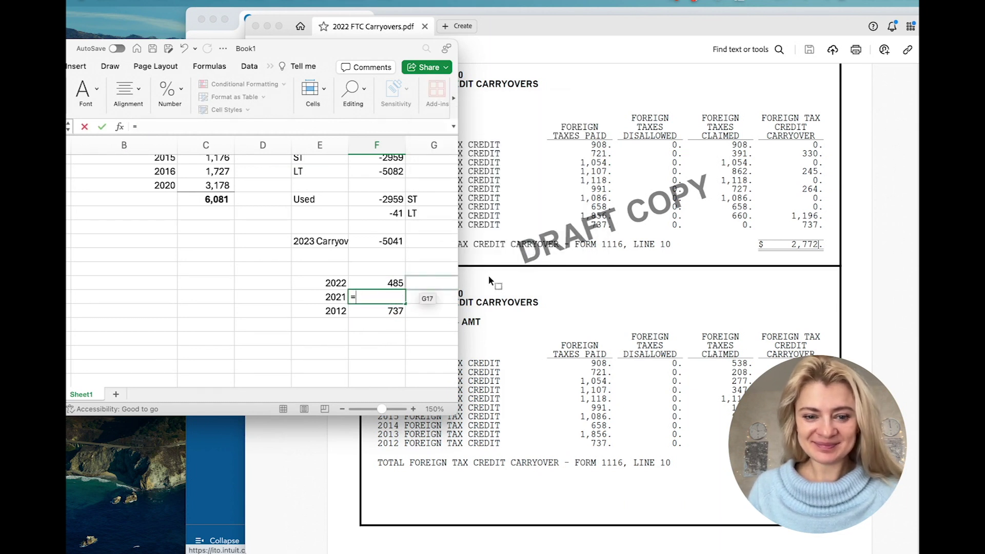
pyautogui.write('2772-')
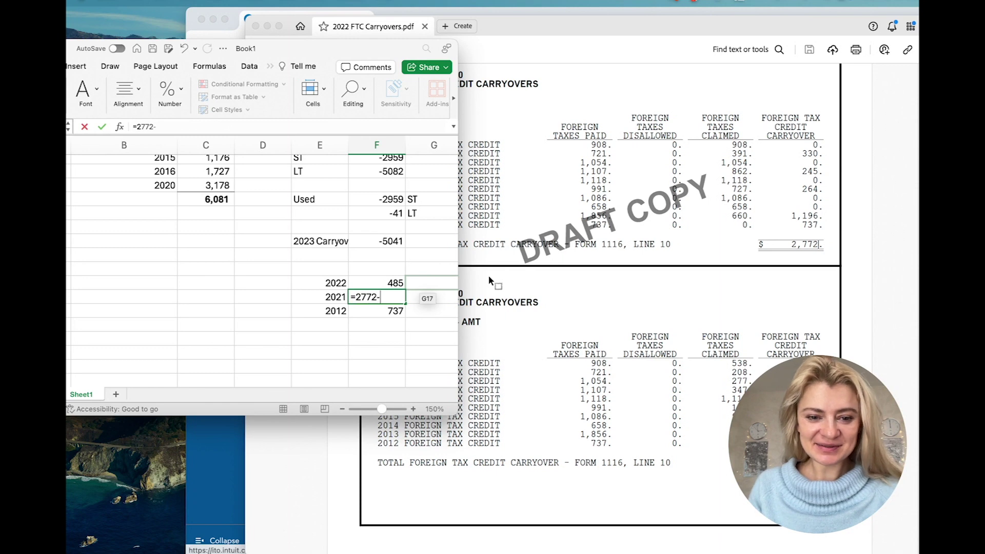
pyautogui.click(393, 308)
pyautogui.press('Return')
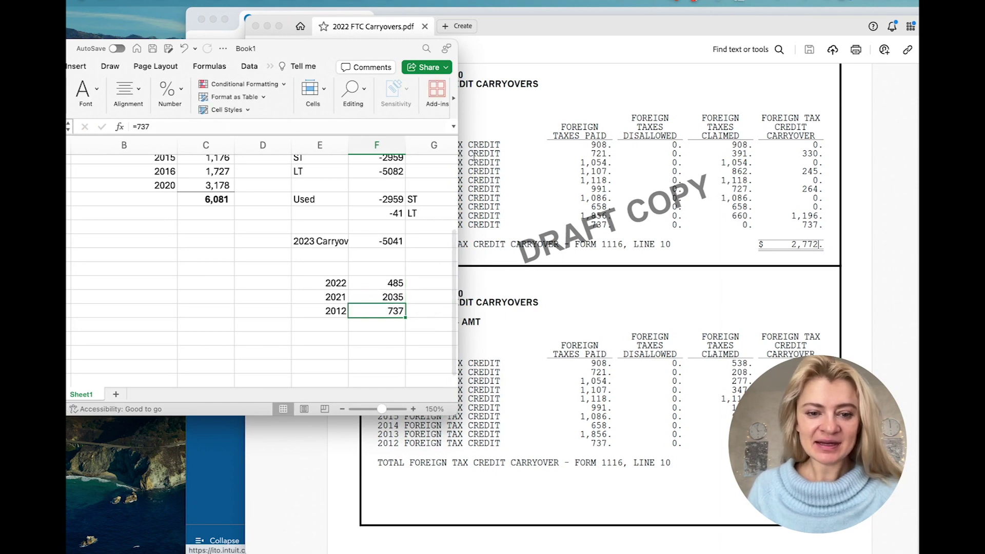
# Compare the sum of the 2021 and 2012 workbook amounts with the Statement 2 total foreign tax credit carryover.
pyautogui.moveTo(408, 47); pyautogui.dragTo(238, 2)
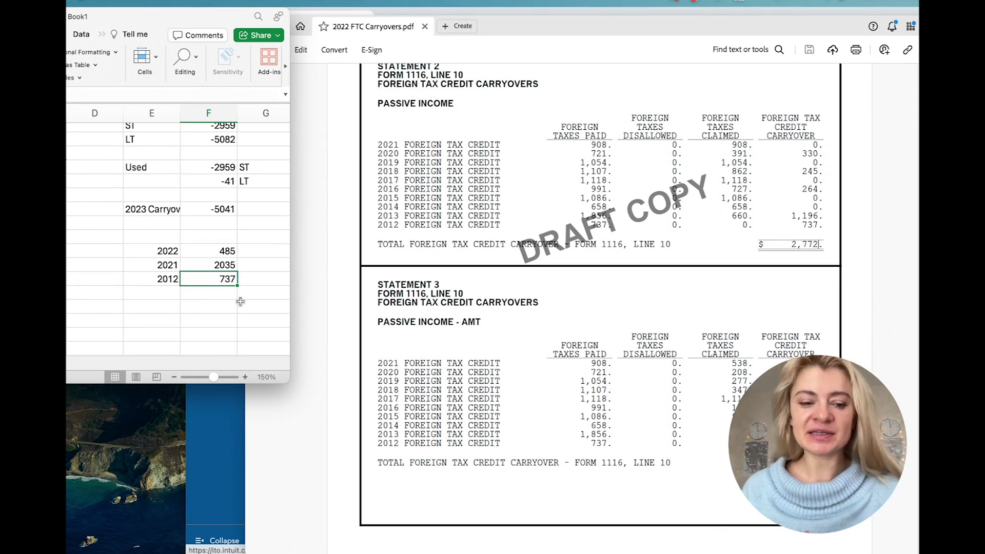
pyautogui.click(174, 280)
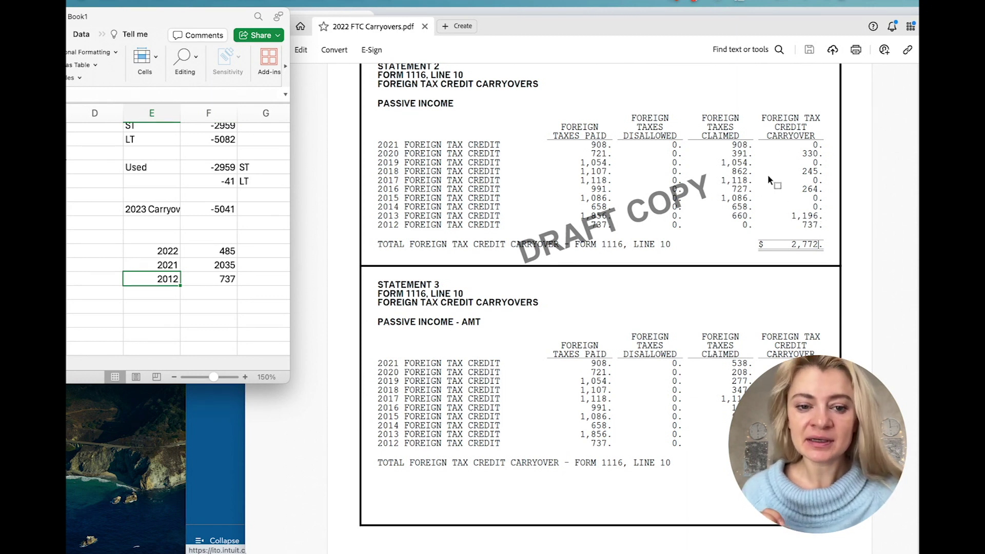
pyautogui.moveTo(221, 264); pyautogui.dragTo(228, 279)
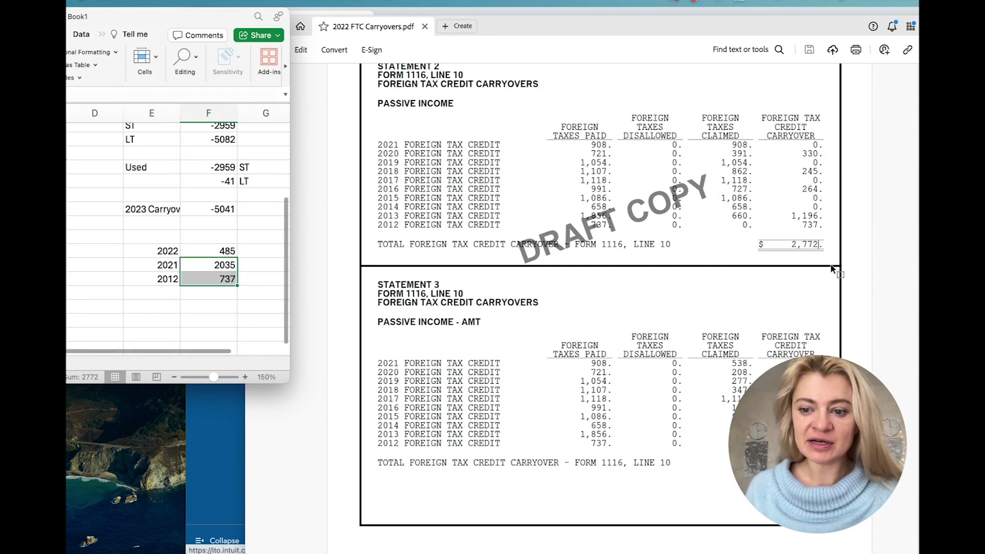
pyautogui.click(208, 299)
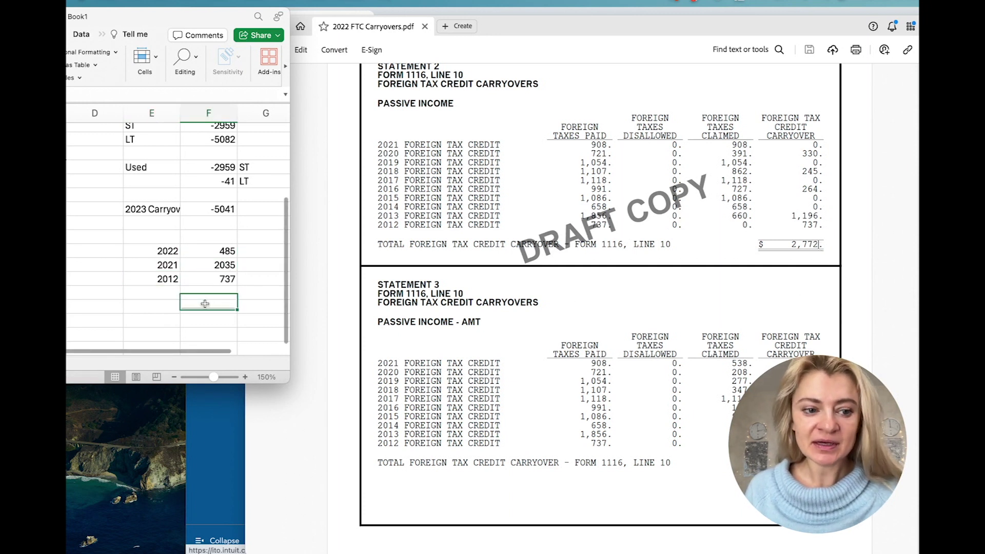
# Add the note "will expire in 2023" beside the 2012 carryover amount.
pyautogui.click(251, 279)
pyautogui.write('will expire in 2023')
pyautogui.press('Return')
# Review the 2022 and 2021 carryover rows and their combined amount, leaving out the expiring 2012 credit.
pyautogui.scroll(2, 241, 295)
pyautogui.hscroll(-2, 241, 295)
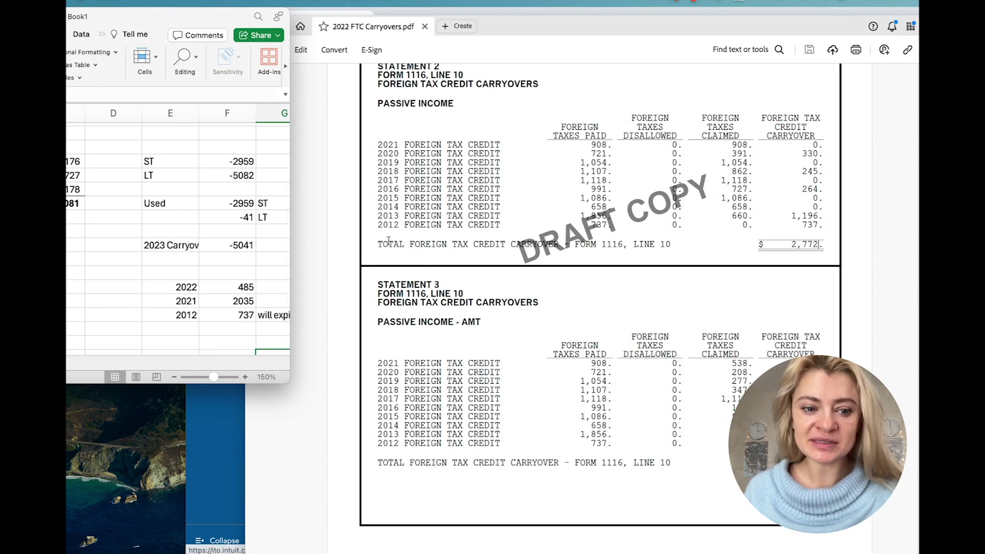
pyautogui.hscroll(2, 231, 256)
pyautogui.click(248, 298)
pyautogui.moveTo(206, 286); pyautogui.dragTo(207, 296)
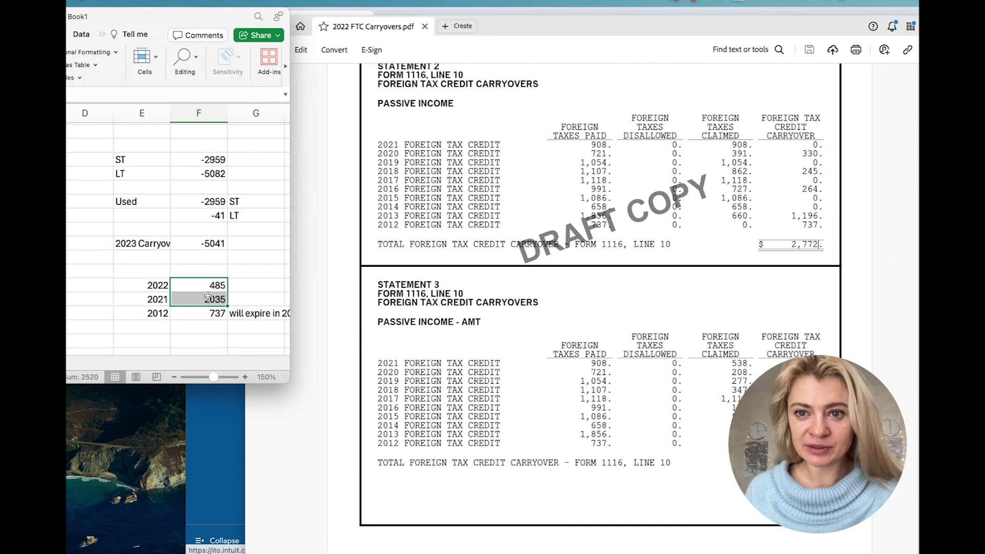
pyautogui.scroll(-3, 207, 296)
pyautogui.click(215, 295)
pyautogui.scroll(-2, 218, 292)
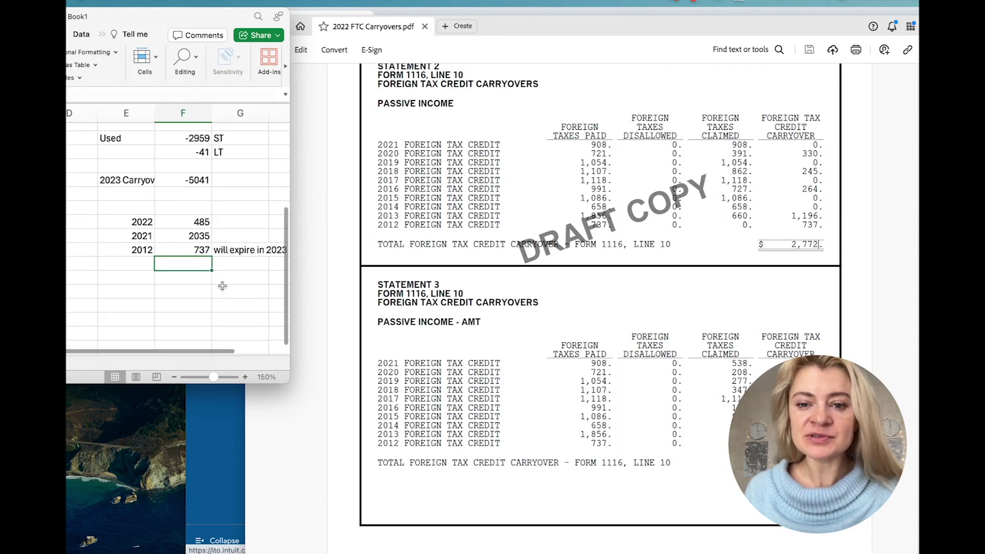
pyautogui.click(196, 219)
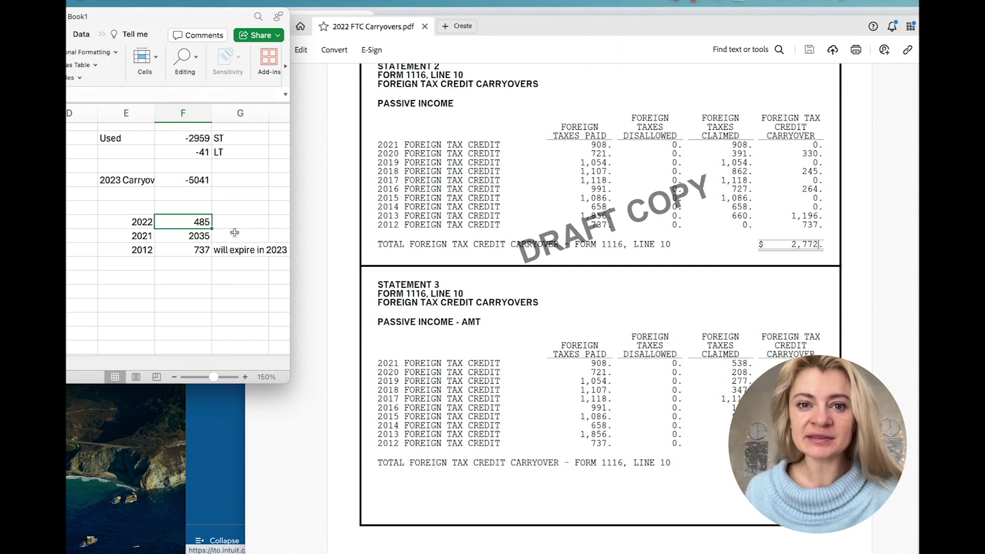
pyautogui.click(143, 223)
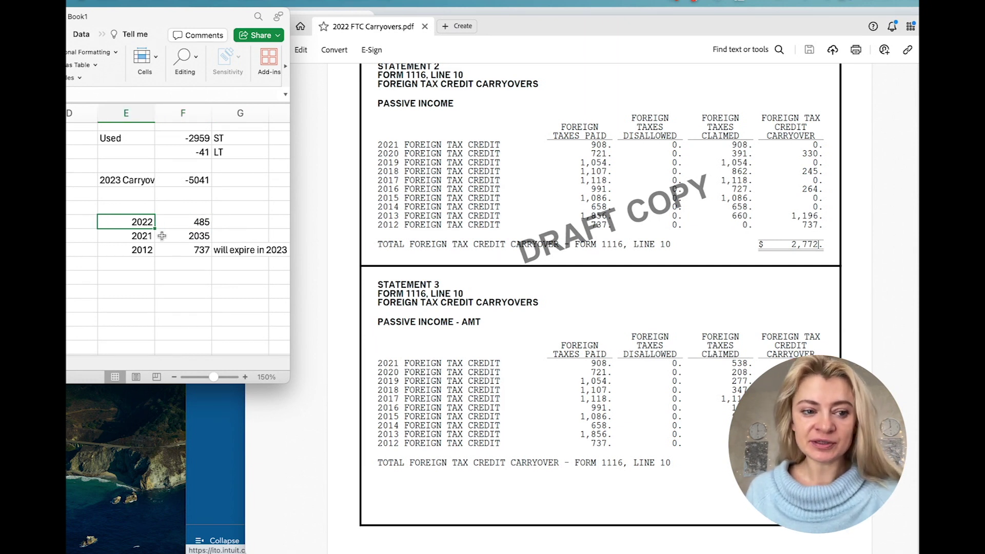
pyautogui.moveTo(140, 238); pyautogui.dragTo(203, 239)
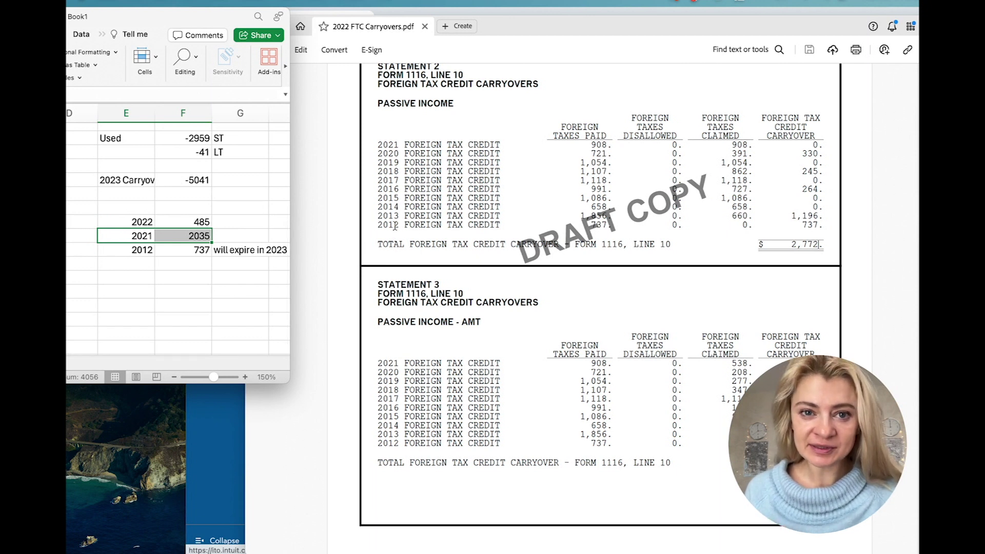
# Clear the 2012 row, including its amount and expiry note, from the workbook.
pyautogui.click(210, 263)
pyautogui.moveTo(141, 251); pyautogui.dragTo(205, 234)
pyautogui.press('Delete')
# Total the 2022 and 2021 carryovers in F19 with a SUM of F17:F18.
pyautogui.click(200, 250)
pyautogui.write('=sum(')
pyautogui.moveTo(209, 225); pyautogui.dragTo(205, 234)
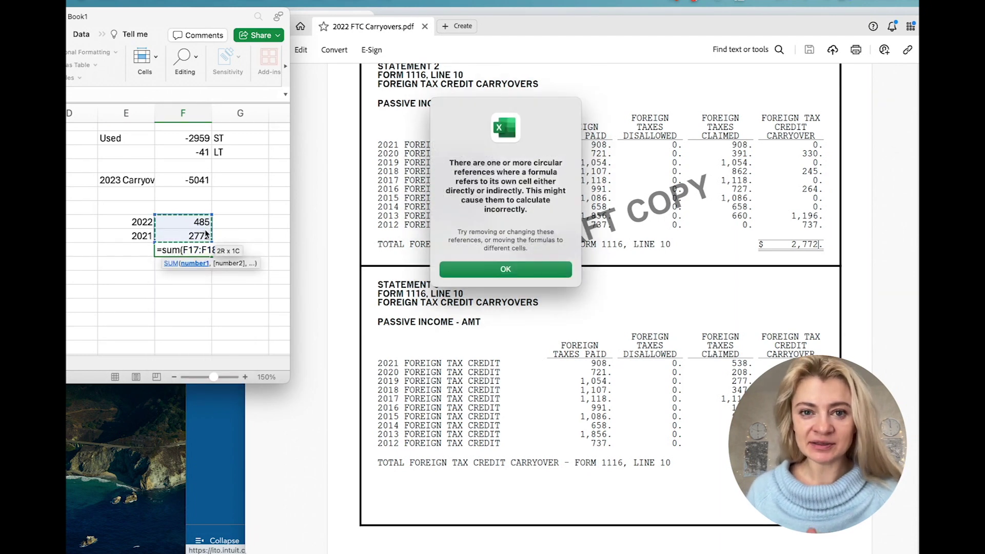
pyautogui.click(531, 267)
pyautogui.moveTo(212, 267); pyautogui.dragTo(199, 259)
pyautogui.press('Escape')
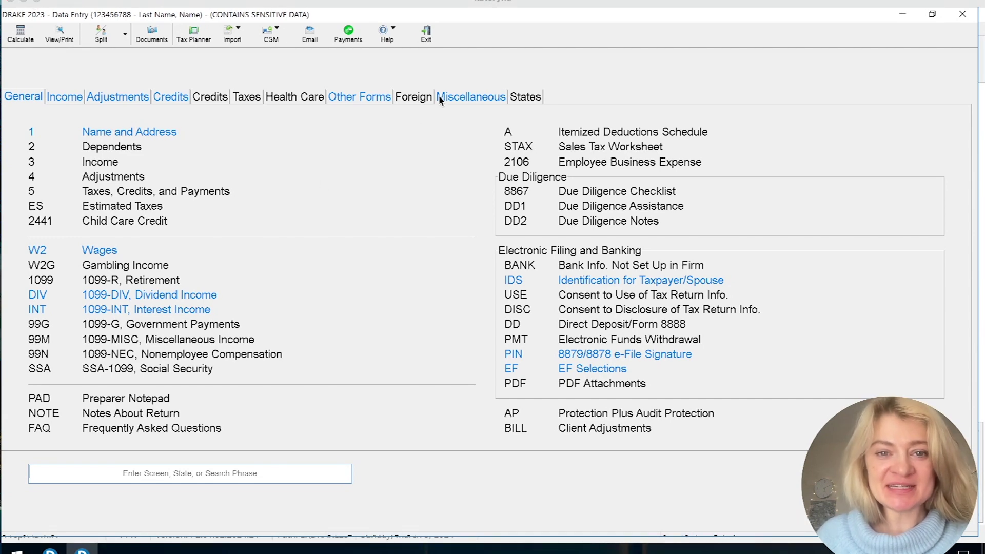
# Switch to the Drake 2023 return and open Form 1116's Schedule B worksheet for foreign tax carryovers.
pyautogui.click(381, 99)
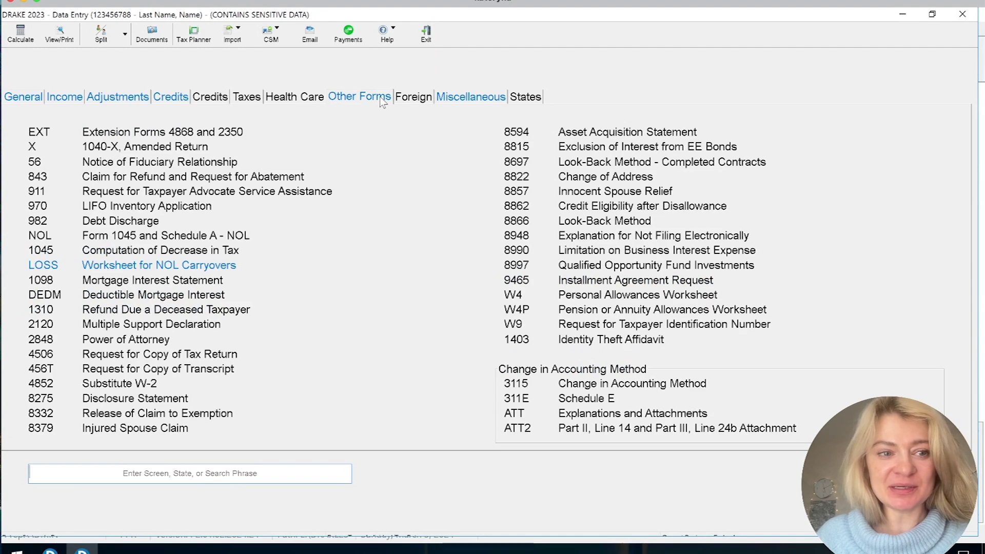
pyautogui.click(409, 100)
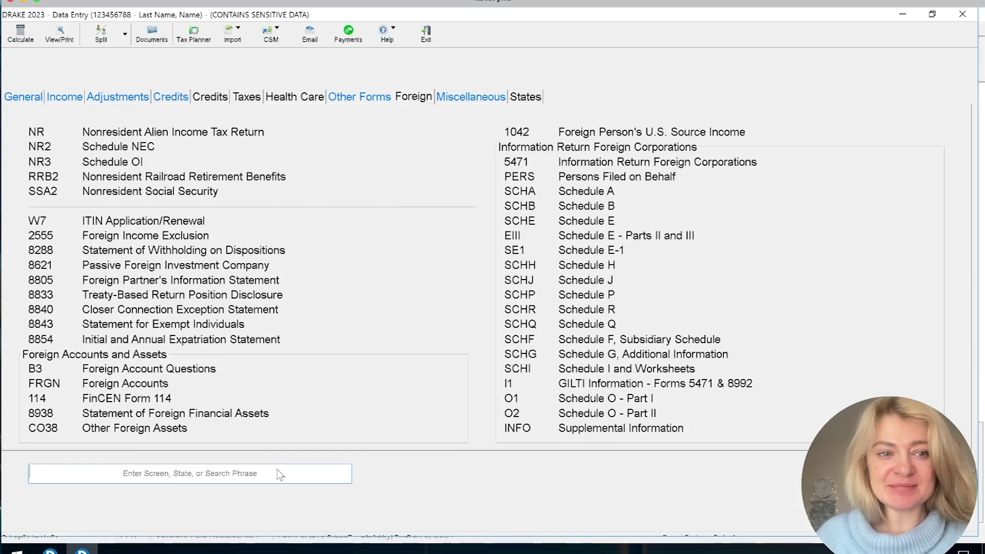
pyautogui.click(205, 472)
pyautogui.write('1')
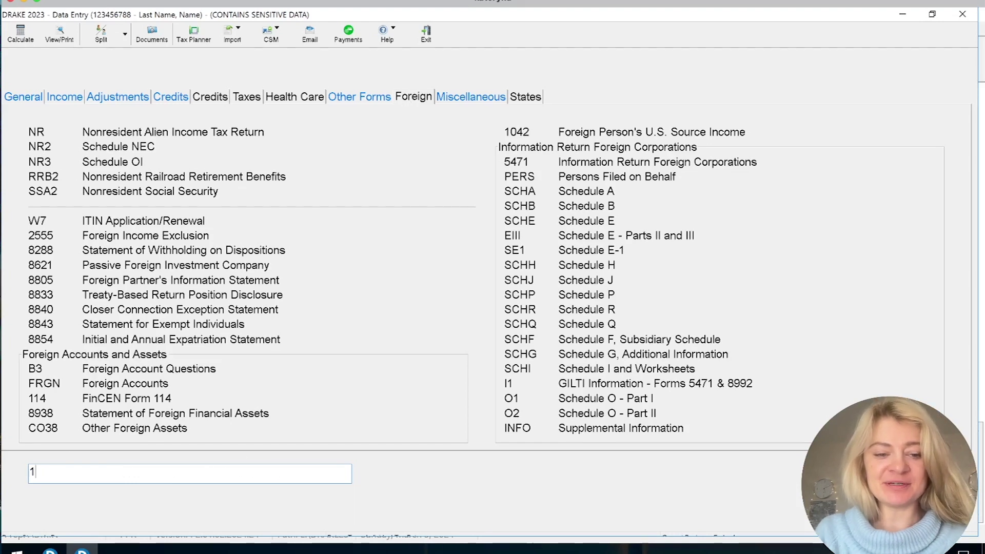
pyautogui.write('116')
pyautogui.press('Return')
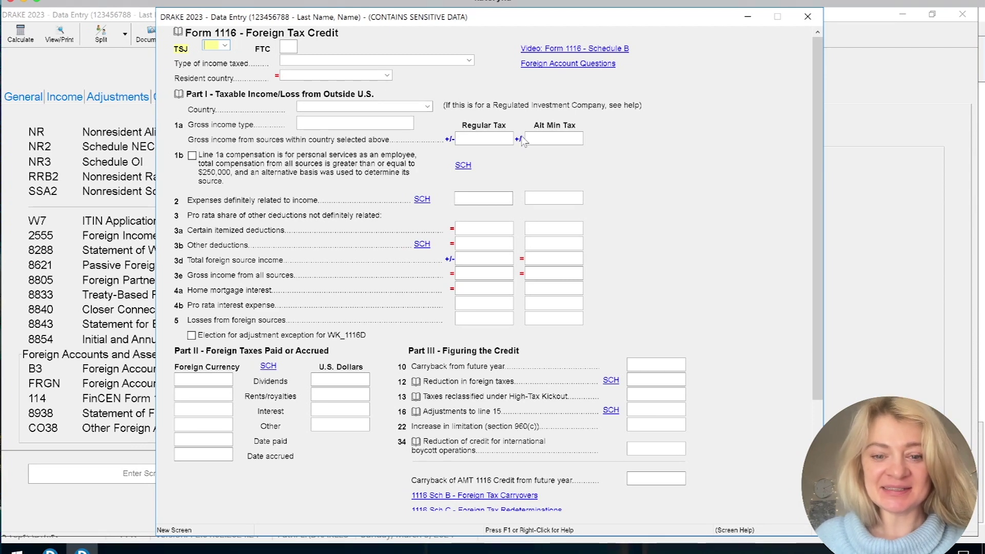
pyautogui.scroll(-3, 817, 384)
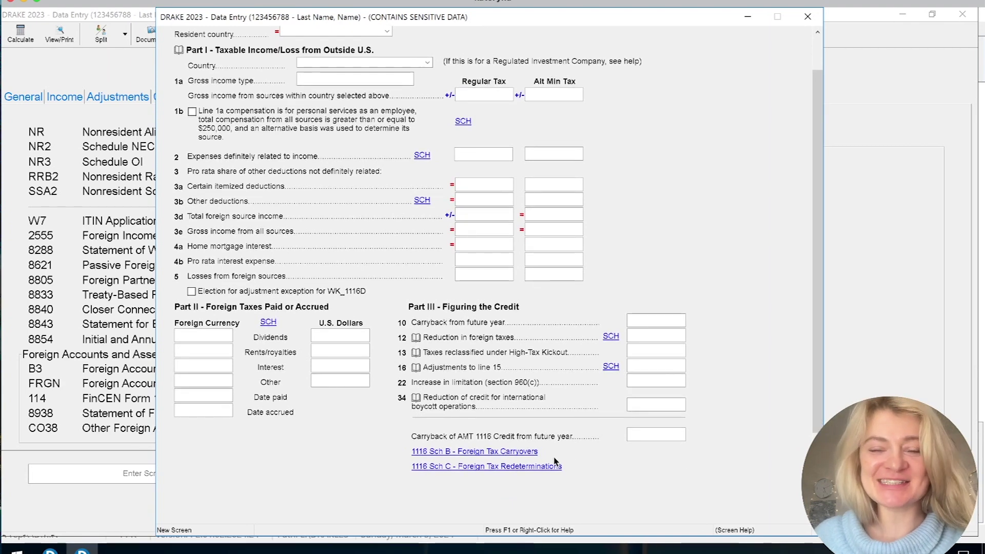
pyautogui.click(514, 453)
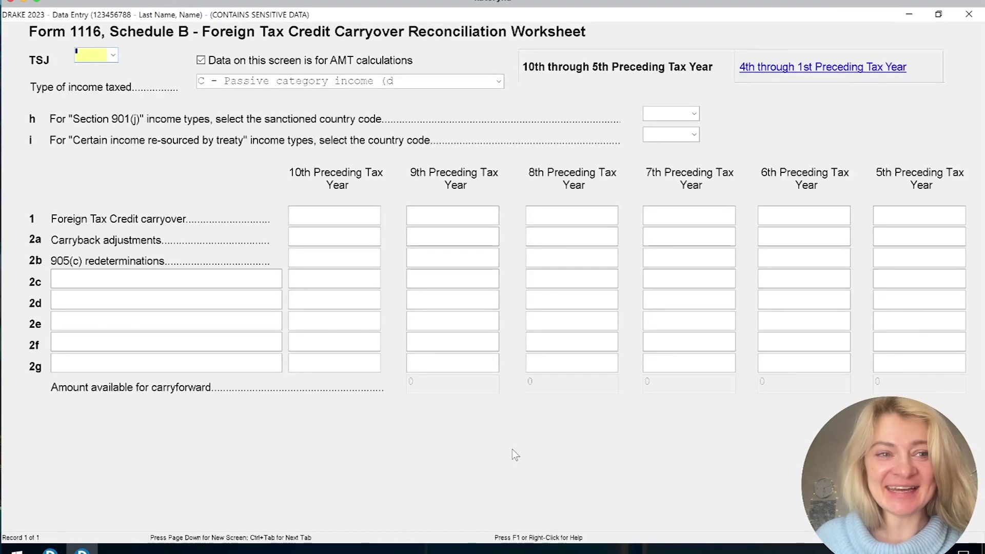
# Look over the line 1 carryover fields for the 10th to 8th preceding years, and open the 4th through 1st Preceding Tax Year page.
pyautogui.click(347, 218)
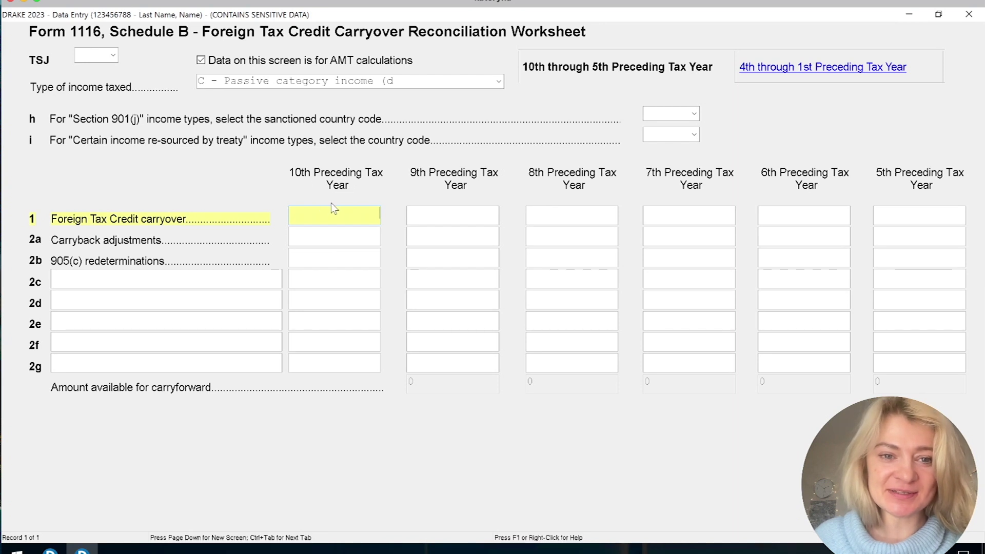
pyautogui.click(461, 213)
pyautogui.click(574, 215)
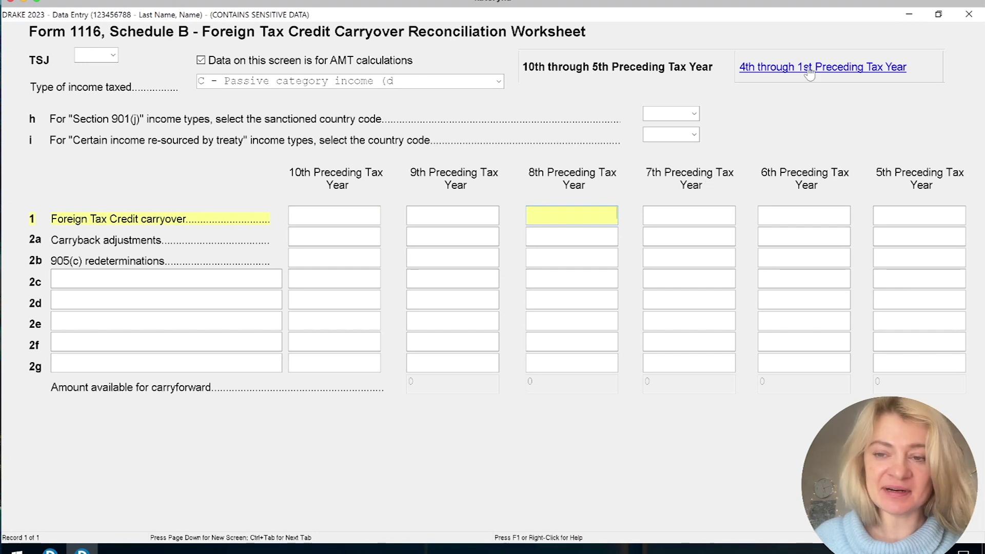
pyautogui.click(338, 213)
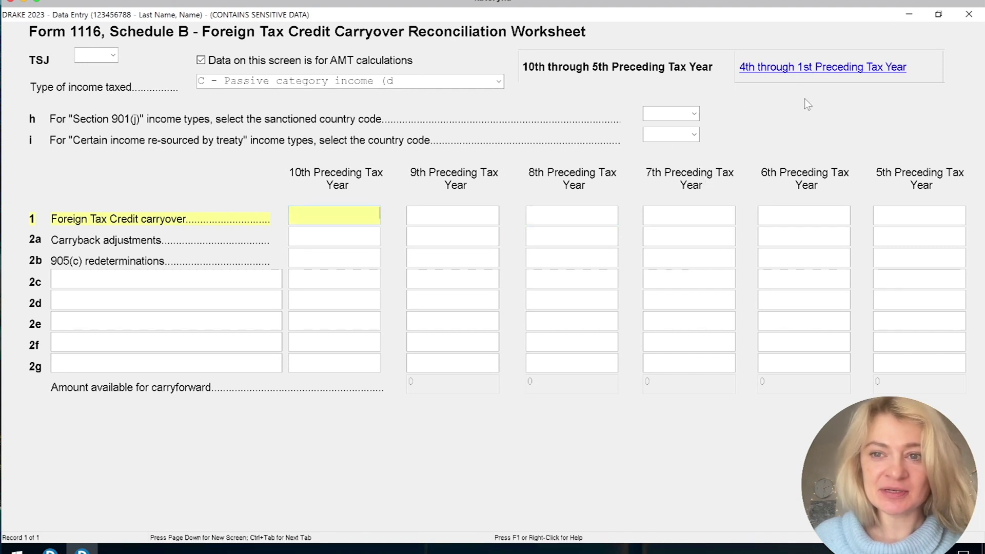
pyautogui.click(823, 69)
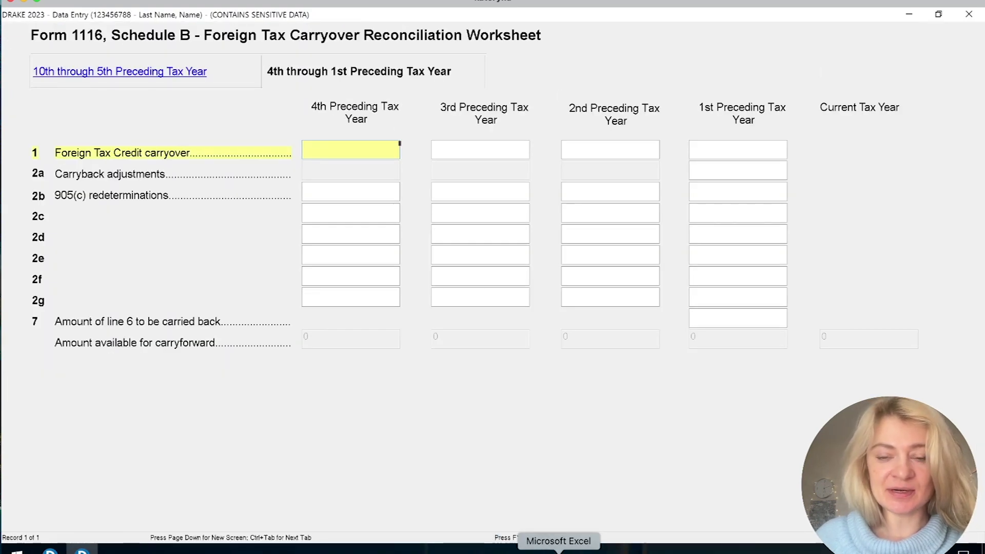
# Check the 2022 and 2021 FTC carryover amounts in the Excel workbook and return to Schedule B in Drake.
pyautogui.click(560, 550)
pyautogui.click(723, 276)
pyautogui.click(722, 380)
pyautogui.scroll(-2, 718, 398)
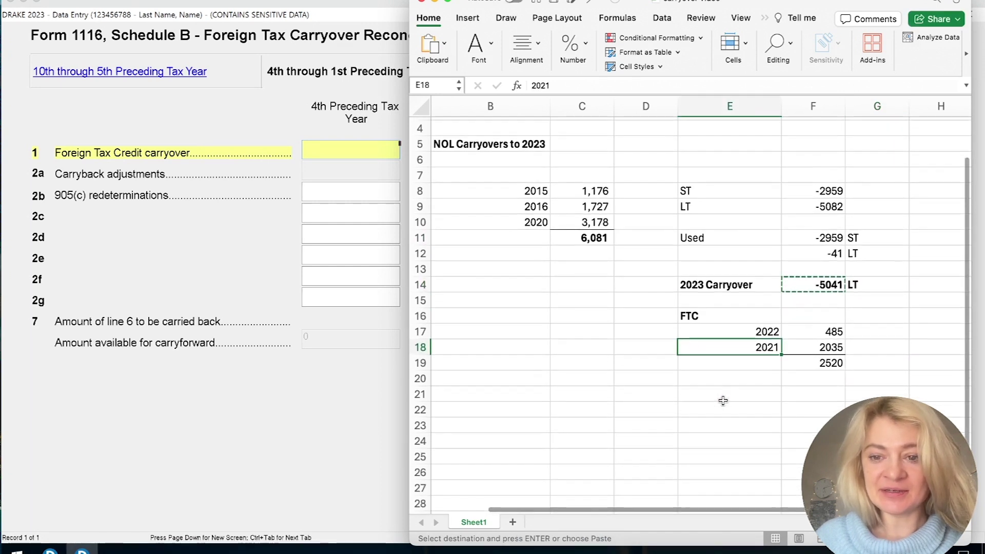
pyautogui.click(834, 334)
pyautogui.press('Down')
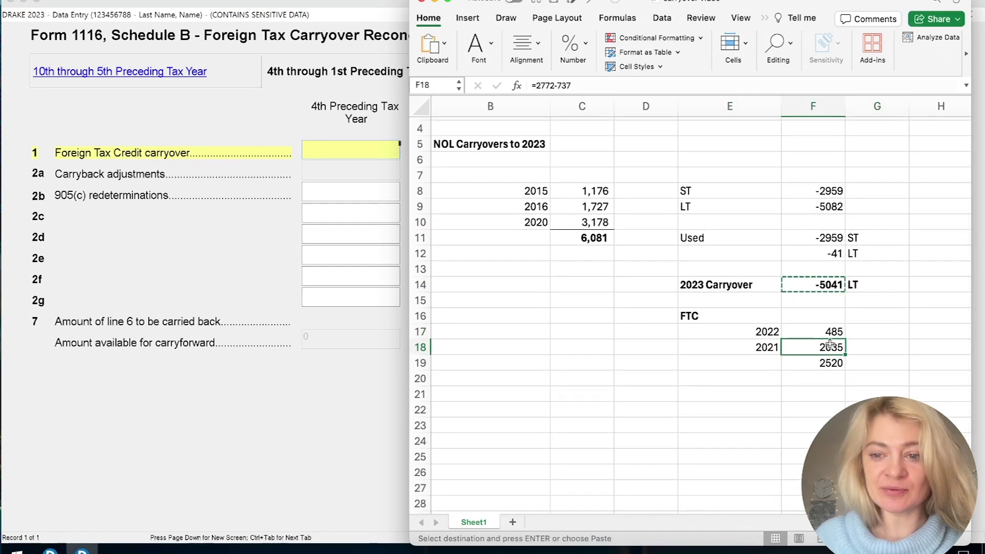
pyautogui.click(271, 129)
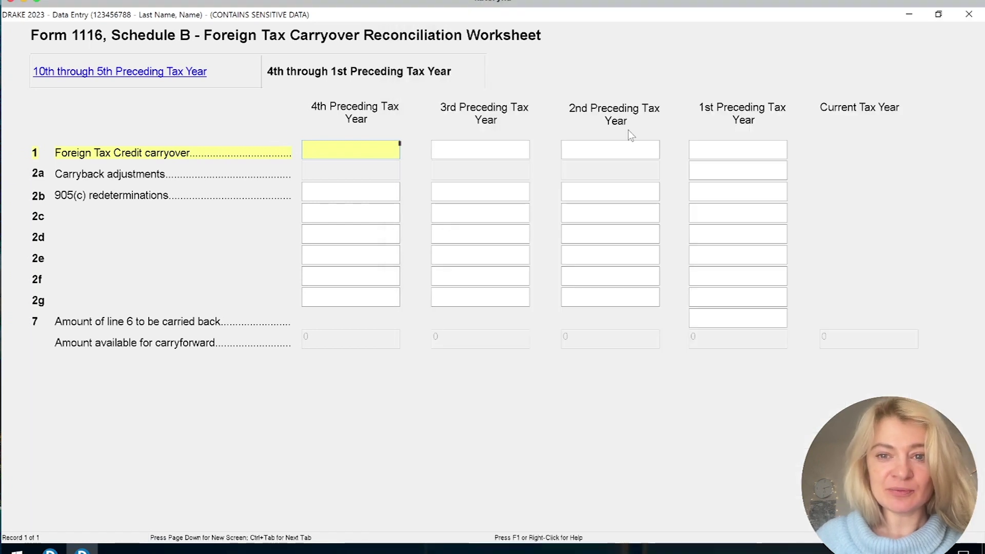
# Enter the 2022 carryover from the Excel workbook, 485, as the 1st Preceding Tax Year's line 1 Foreign Tax Credit carryover.
pyautogui.click(737, 153)
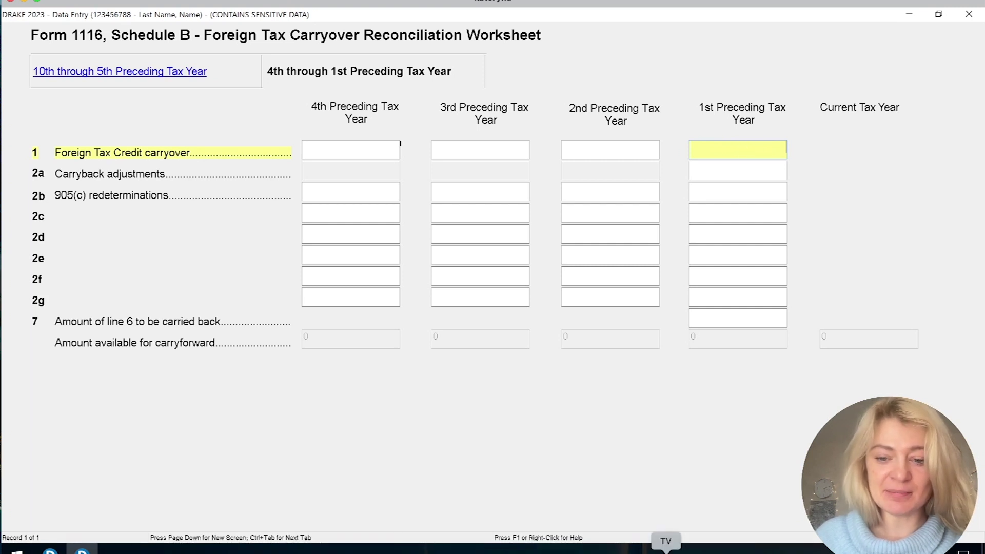
pyautogui.click(561, 548)
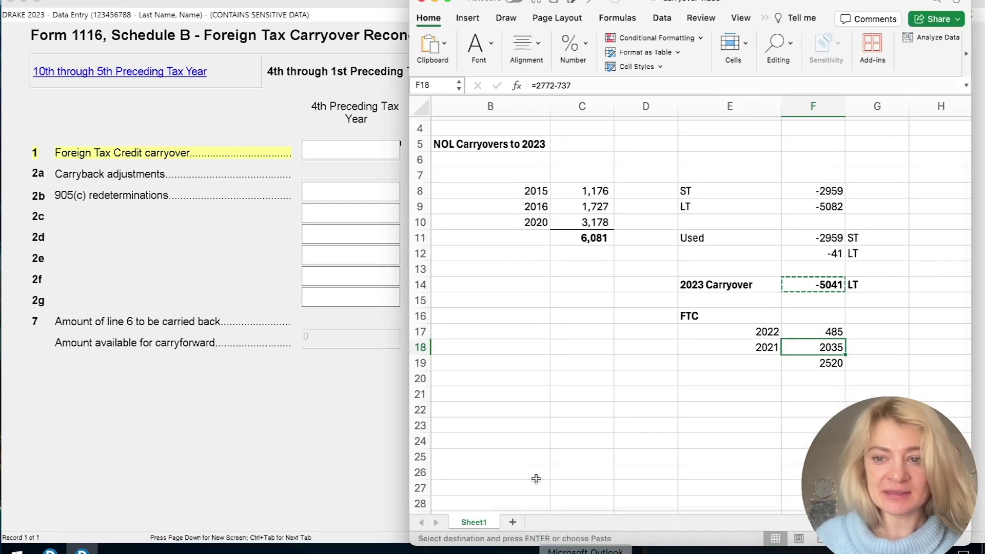
pyautogui.click(295, 421)
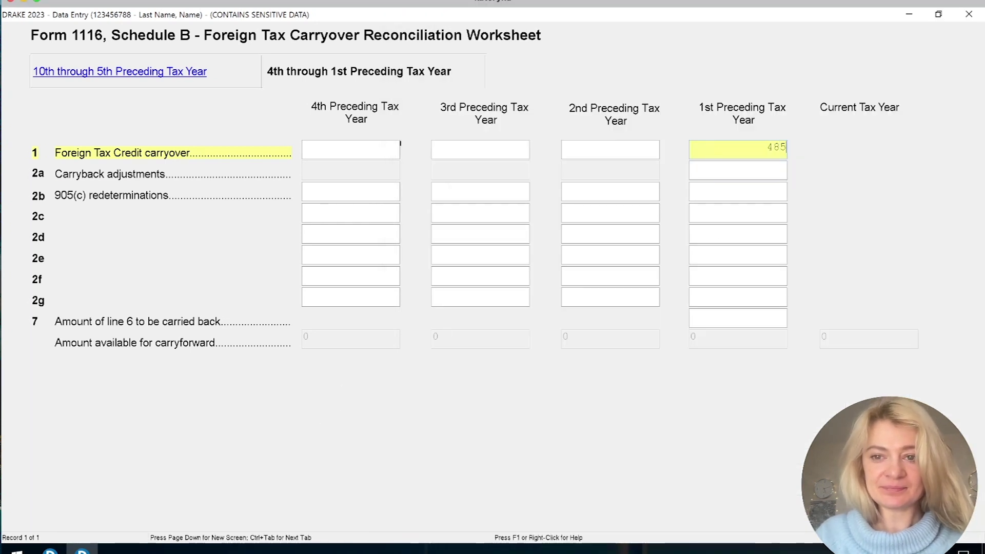
pyautogui.press('Return')
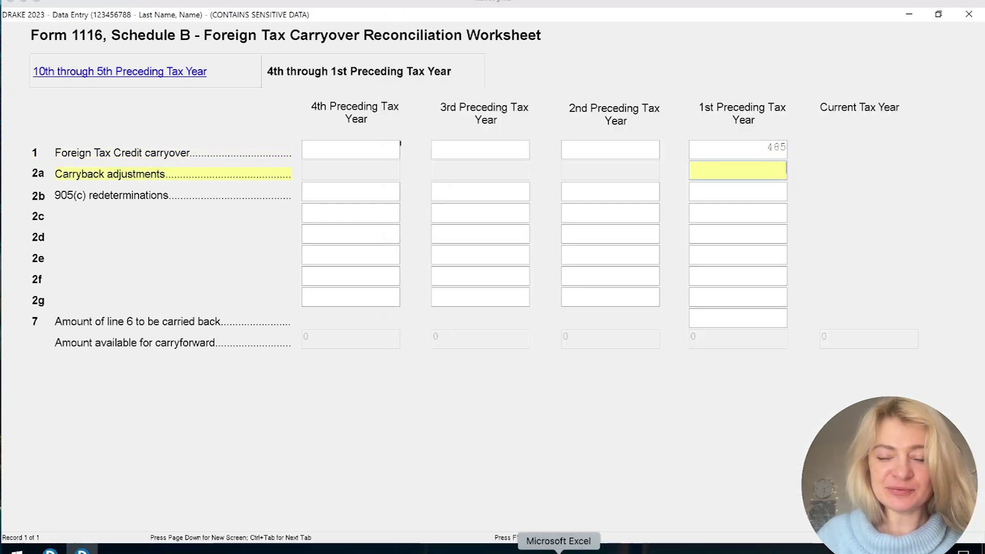
# Check the 2021 amount in Excel and enter 2035 as the 2nd Preceding Tax Year's line 1 Foreign Tax Credit carryover.
pyautogui.click(559, 550)
pyautogui.click(359, 256)
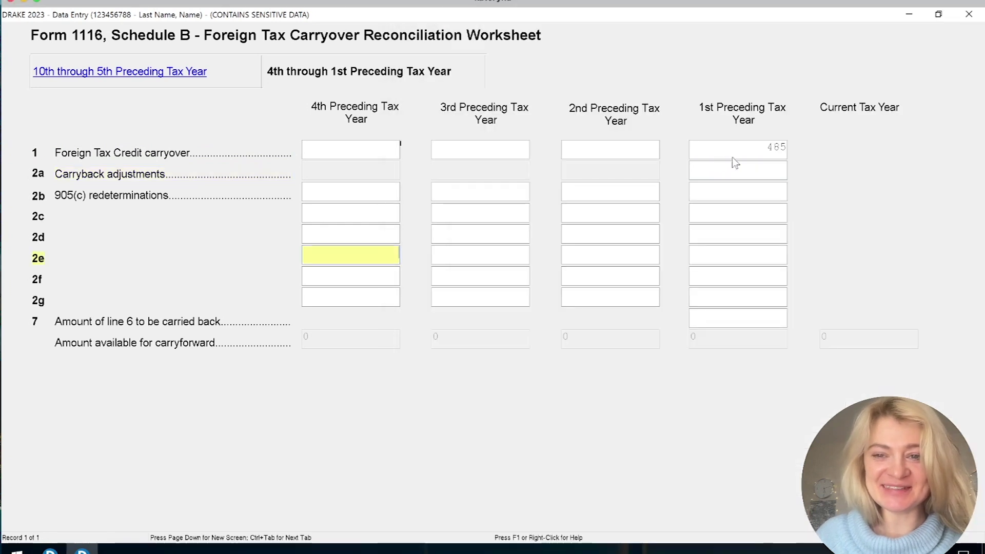
pyautogui.click(624, 154)
pyautogui.write('2035')
pyautogui.press('Tab')
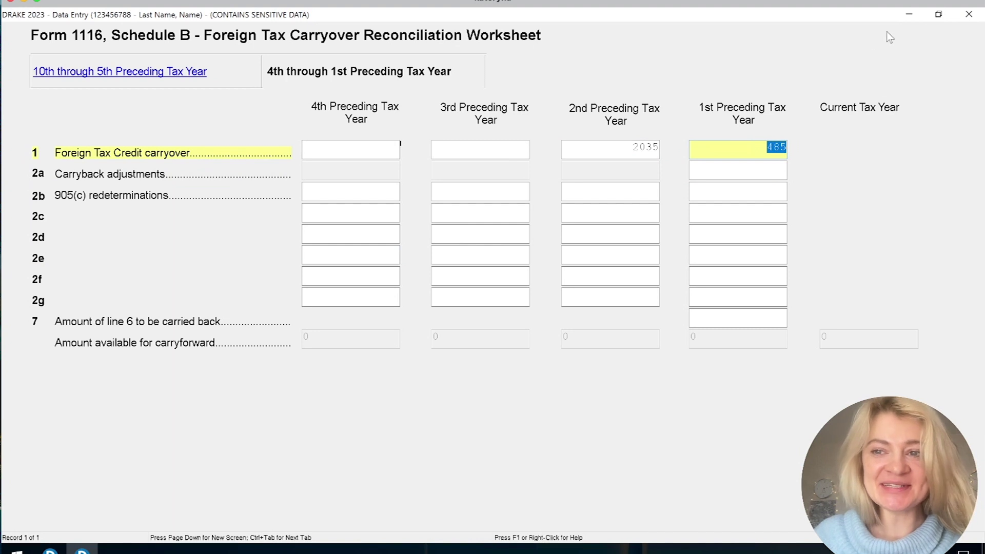
# Close the Schedule B and Form 1116 screens, view the return, and examine Form 1116's foreign taxes and Part III credit lines.
pyautogui.click(979, 17)
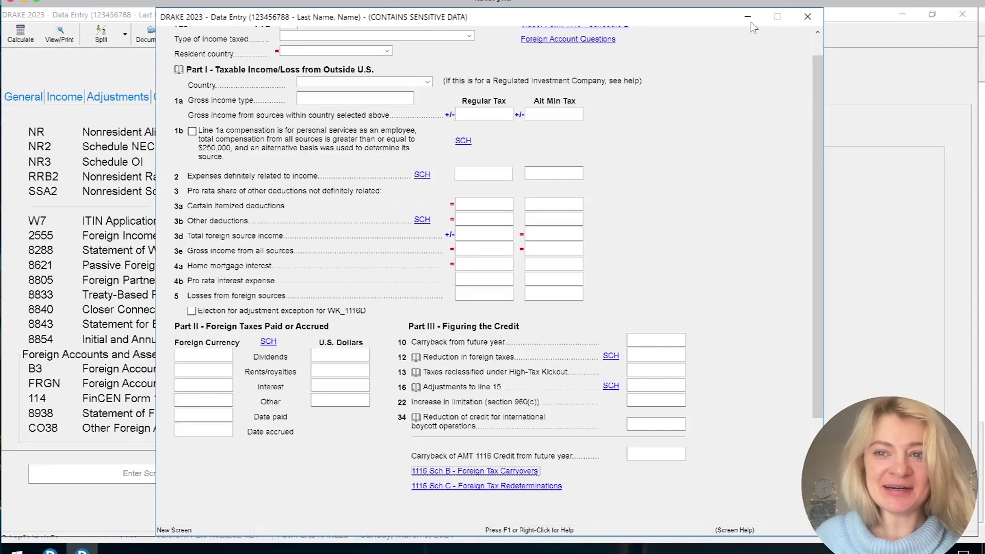
pyautogui.click(809, 17)
pyautogui.click(57, 41)
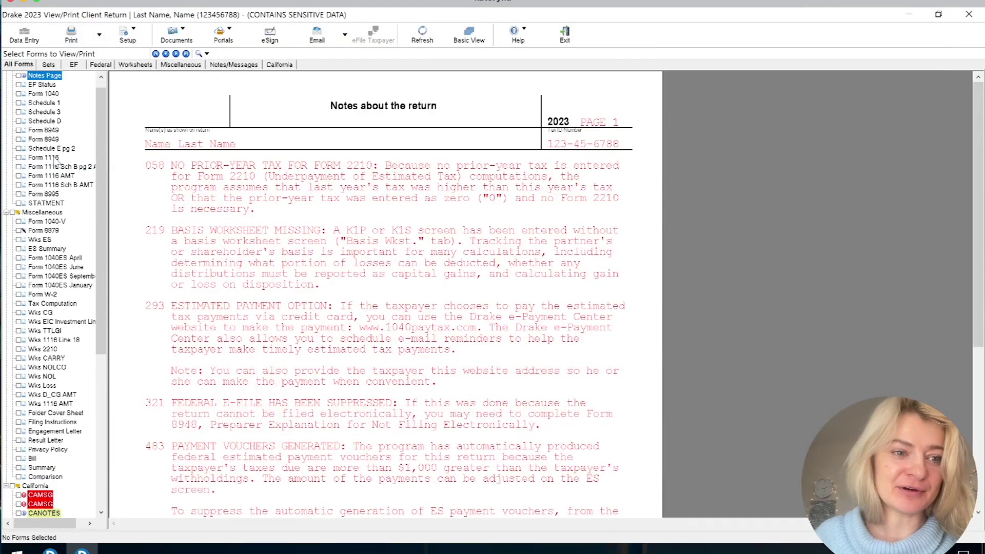
pyautogui.click(52, 158)
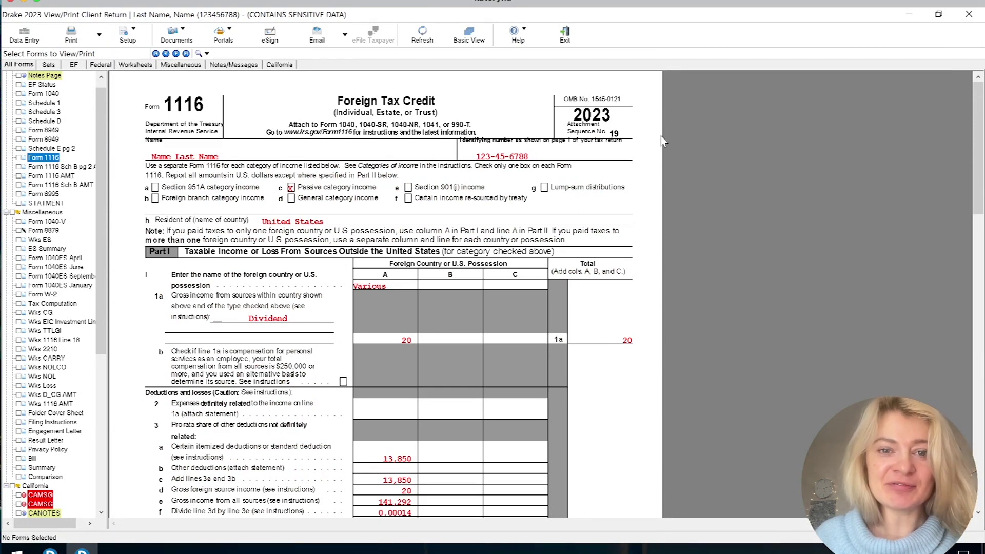
pyautogui.scroll(-5, 656, 250)
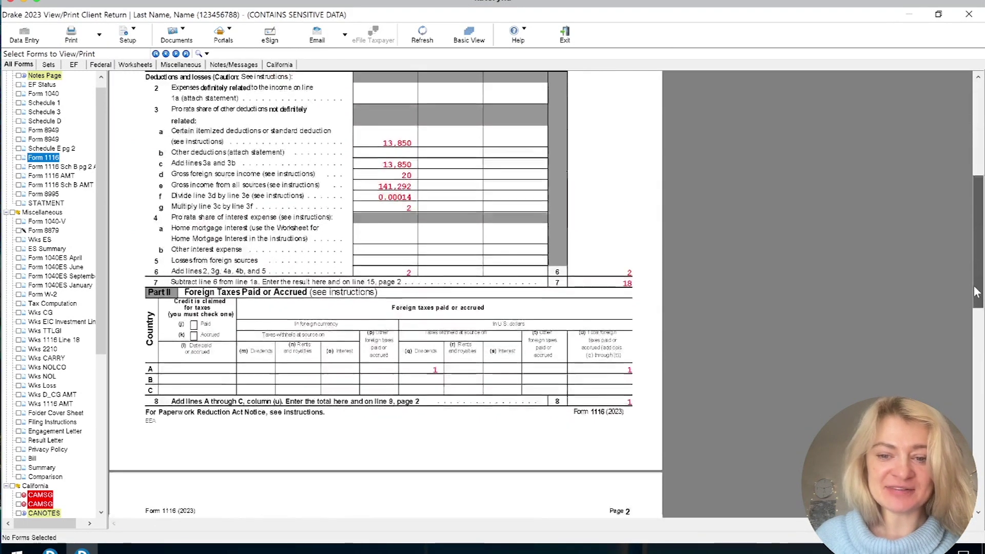
pyautogui.click(615, 319)
pyautogui.scroll(-6, 977, 228)
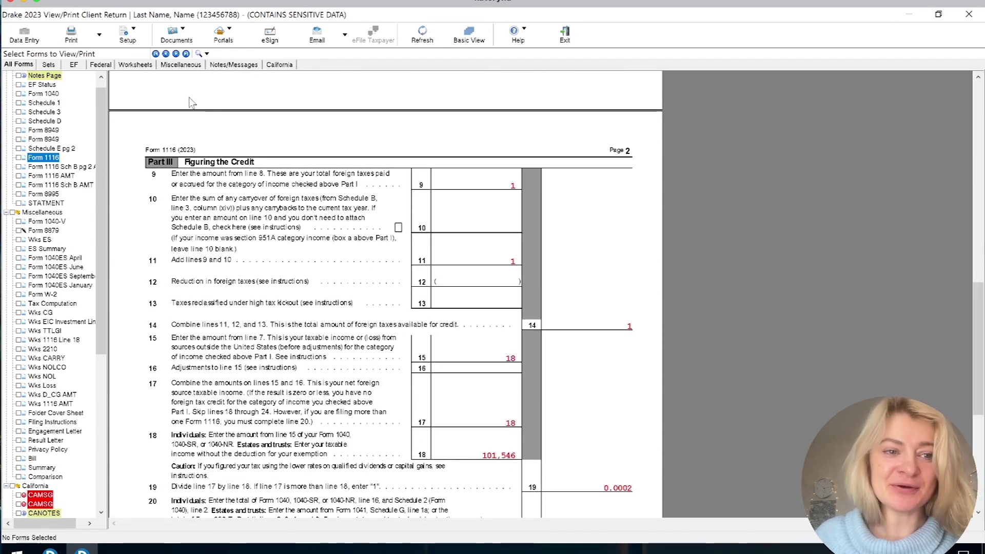
# Return to data entry and look for the foreign tax credit screen among the other forms and with the search phrase ftc.
pyautogui.click(20, 36)
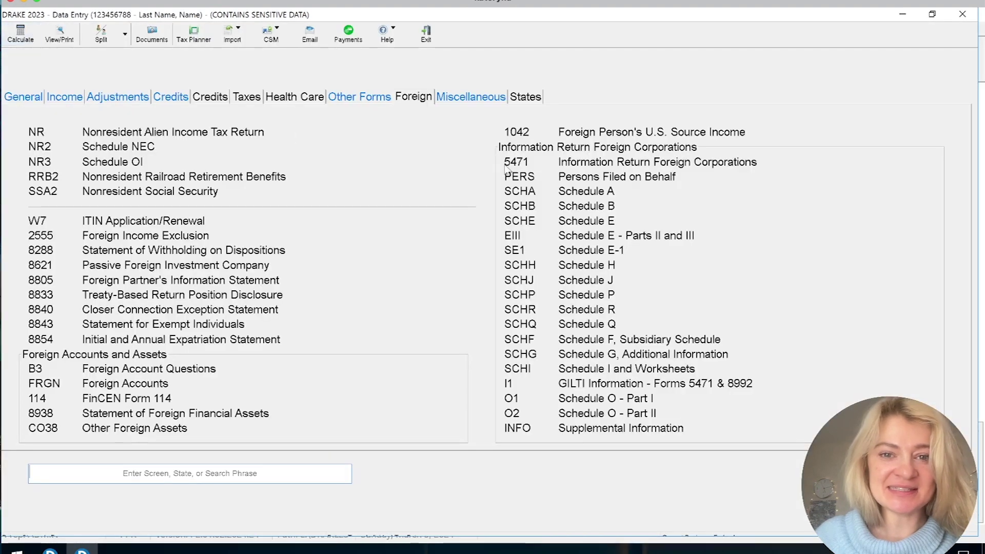
pyautogui.click(359, 99)
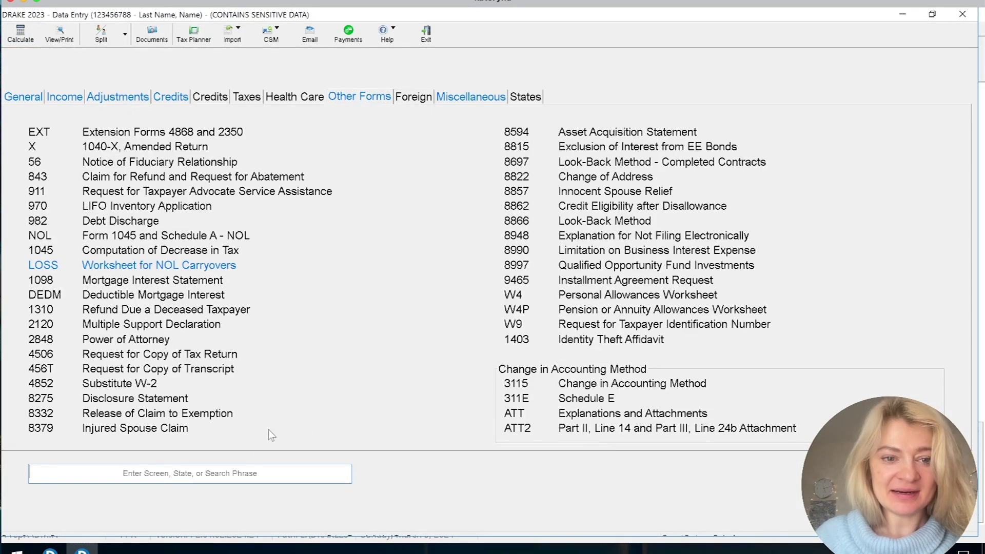
pyautogui.click(239, 473)
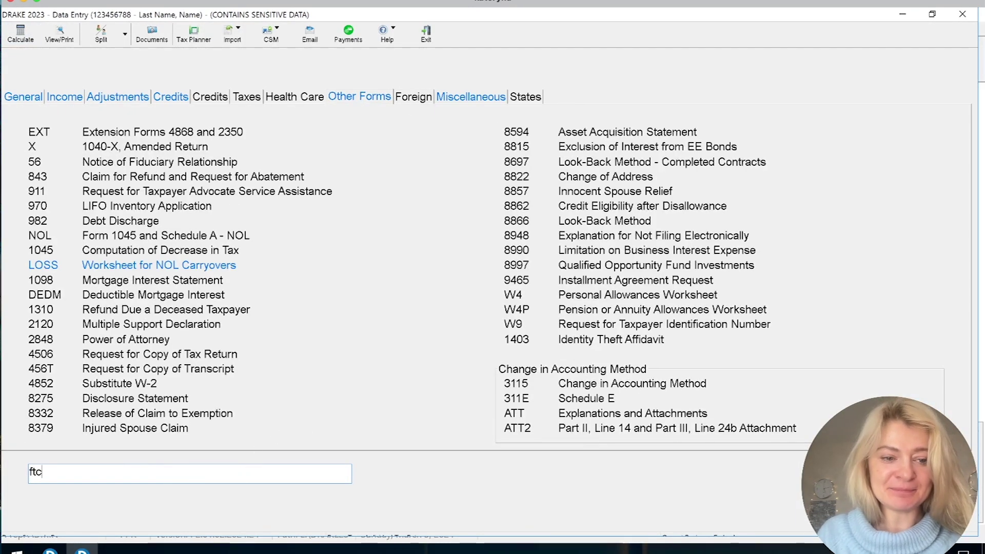
pyautogui.write('ftc')
pyautogui.press('Return')
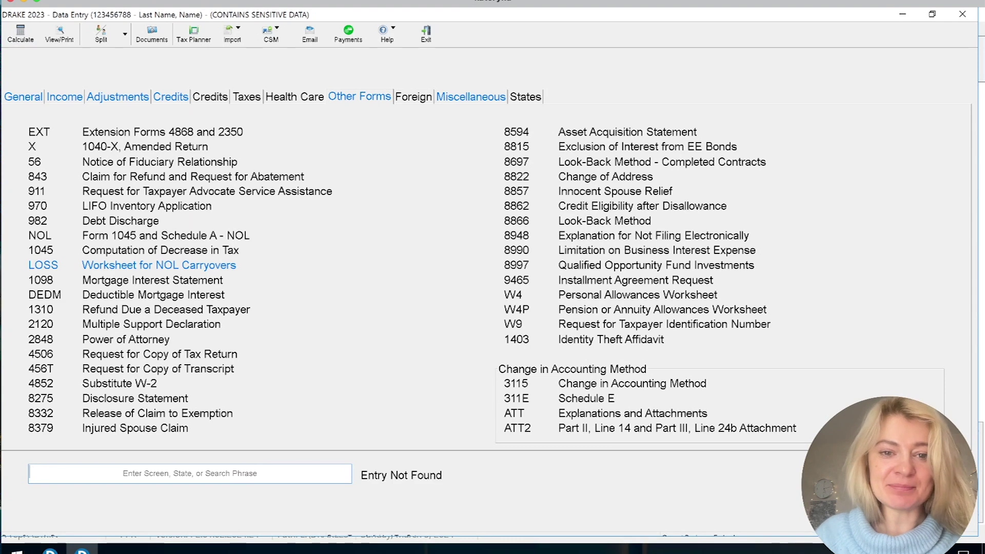
# Open screen 1116, its Schedule B foreign tax carryovers worksheet, and the 4th through 1st Preceding Tax Year page.
pyautogui.click(163, 470)
pyautogui.write('1116')
pyautogui.press('Return')
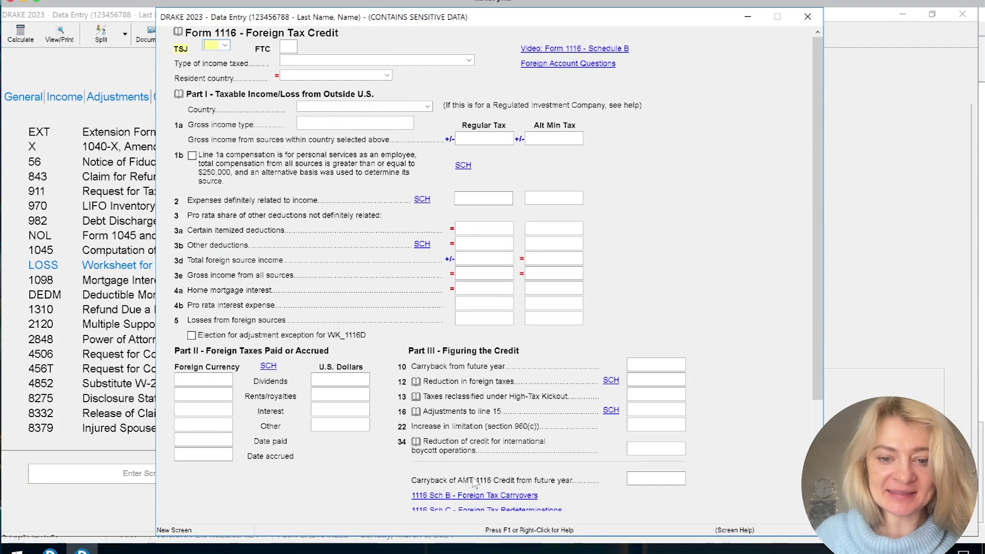
pyautogui.click(455, 496)
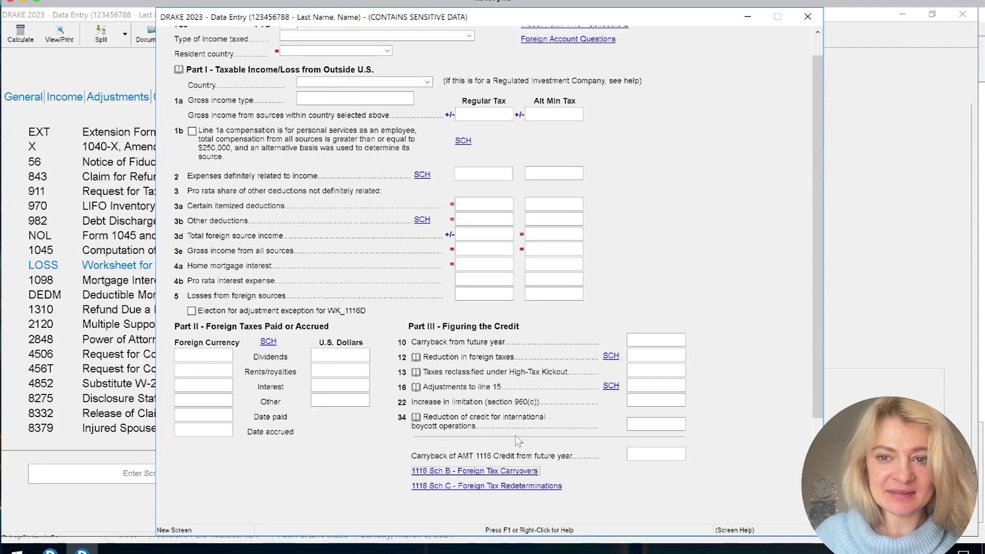
pyautogui.click(505, 472)
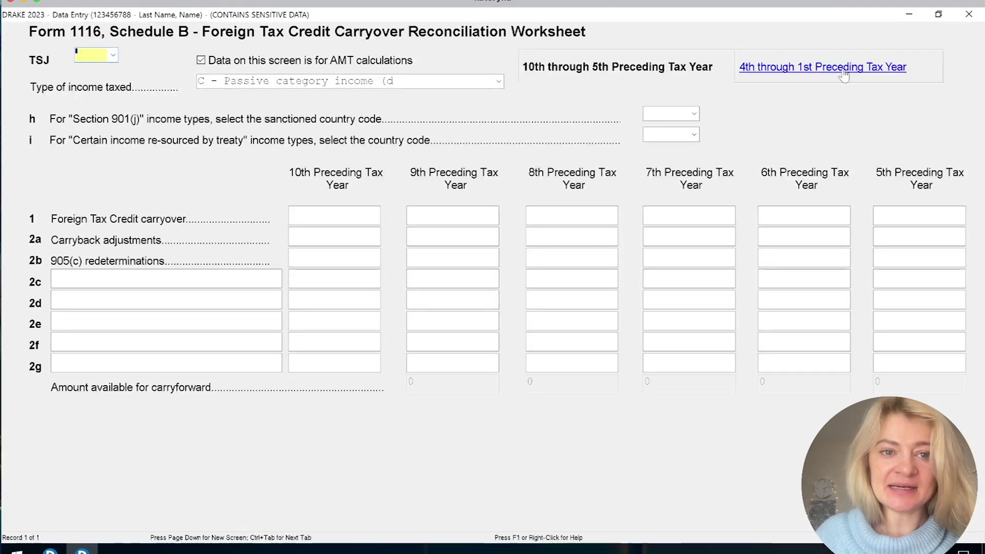
pyautogui.click(844, 72)
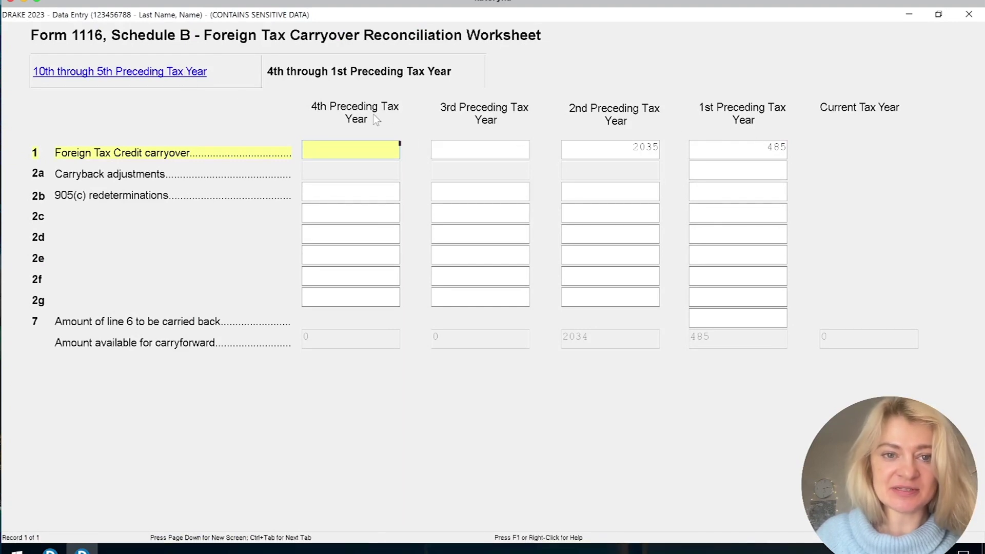
# On Schedule B's 10th through 5th Preceding Tax Year page, set TSJ to T and check the type of income options.
pyautogui.click(190, 71)
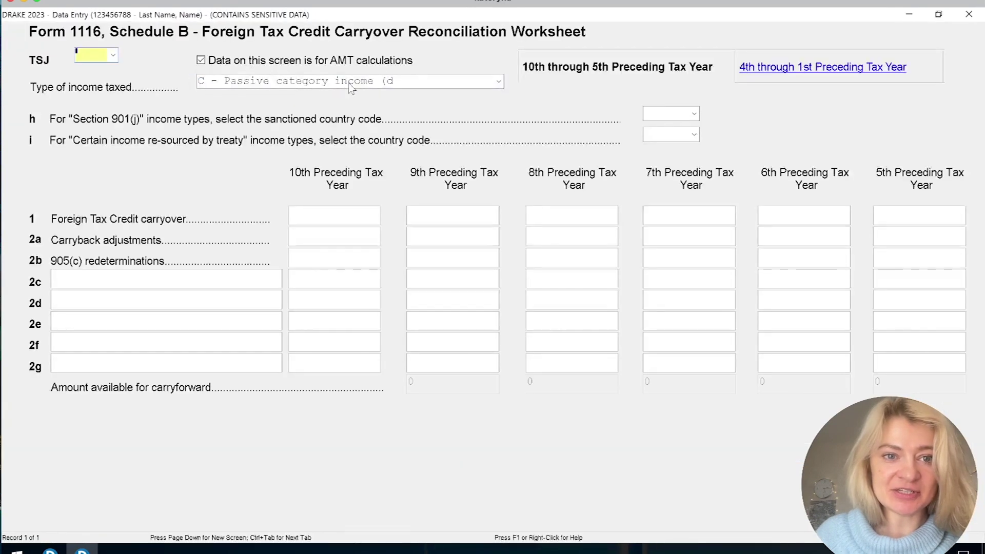
pyautogui.click(113, 55)
pyautogui.click(113, 81)
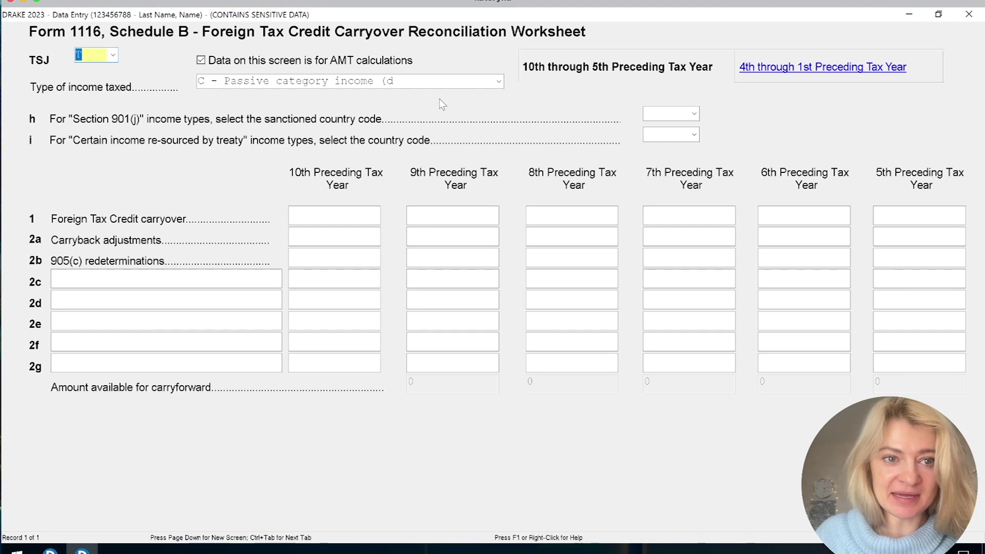
pyautogui.click(500, 82)
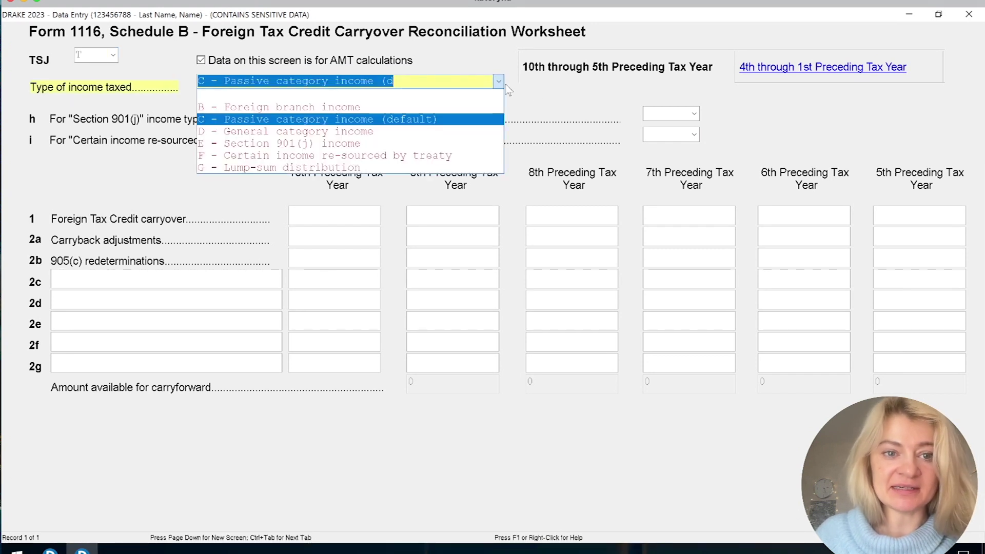
pyautogui.press('Escape')
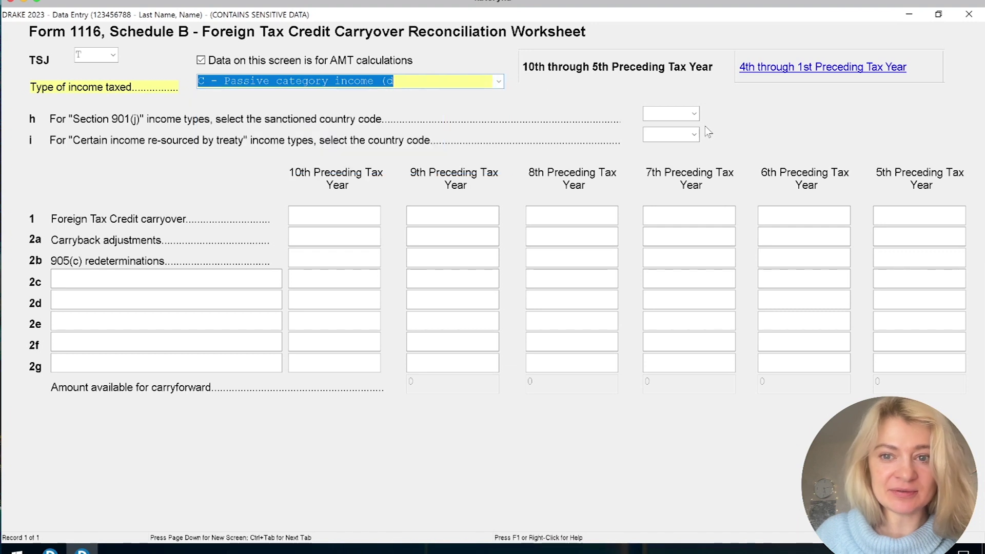
# Set the line i country code for certain income re-sourced by treaty to OC, Other Country.
pyautogui.click(694, 115)
pyautogui.click(693, 131)
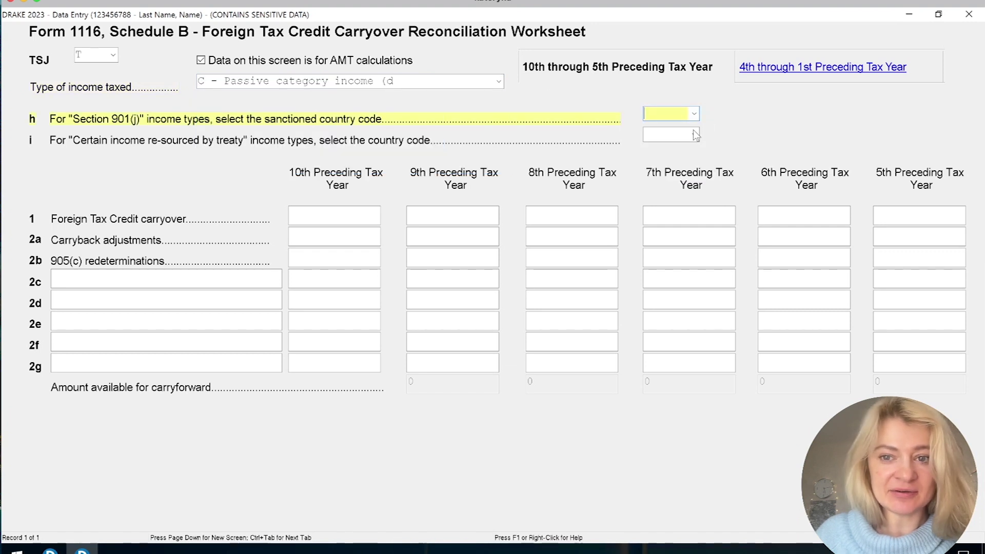
pyautogui.click(694, 135)
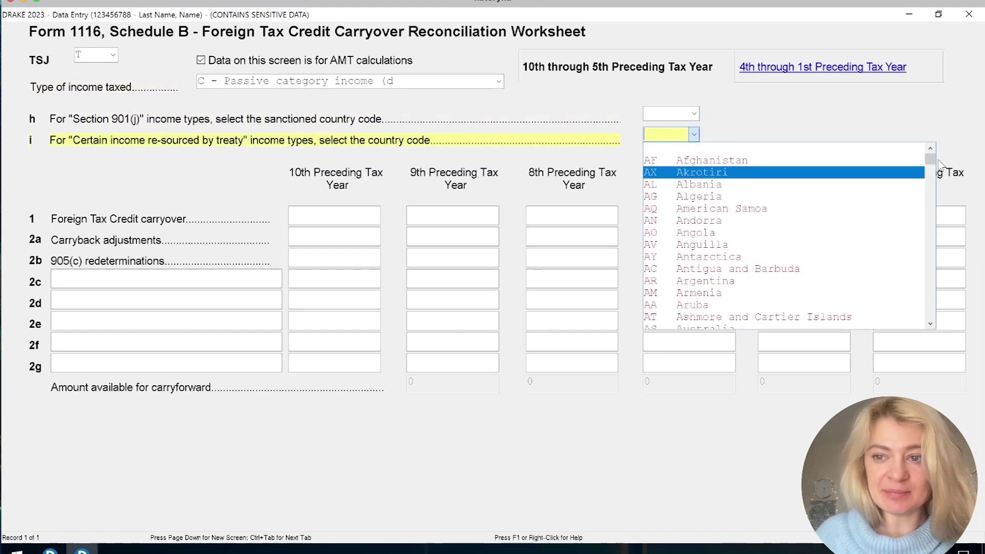
pyautogui.click(928, 270)
pyautogui.scroll(-15, 926, 269)
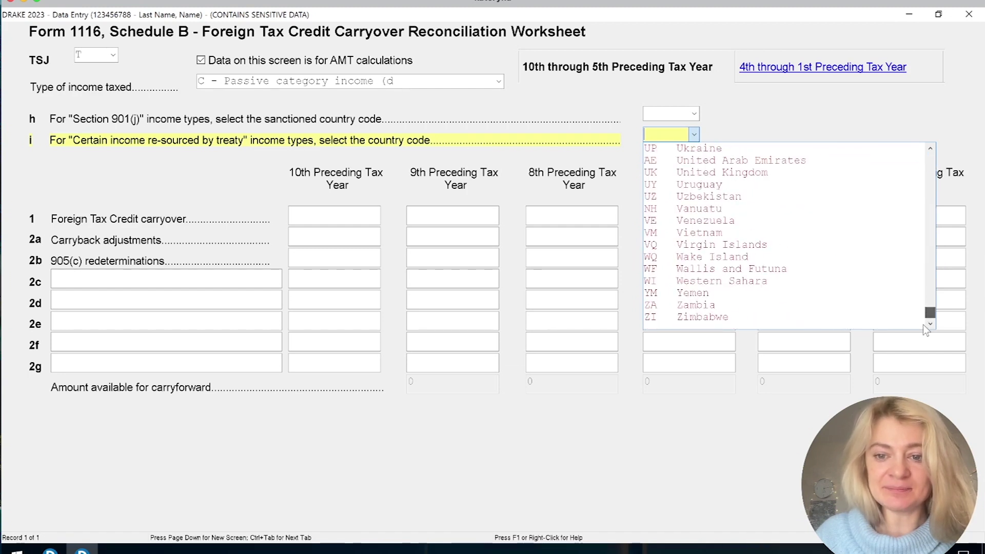
pyautogui.scroll(20, 926, 270)
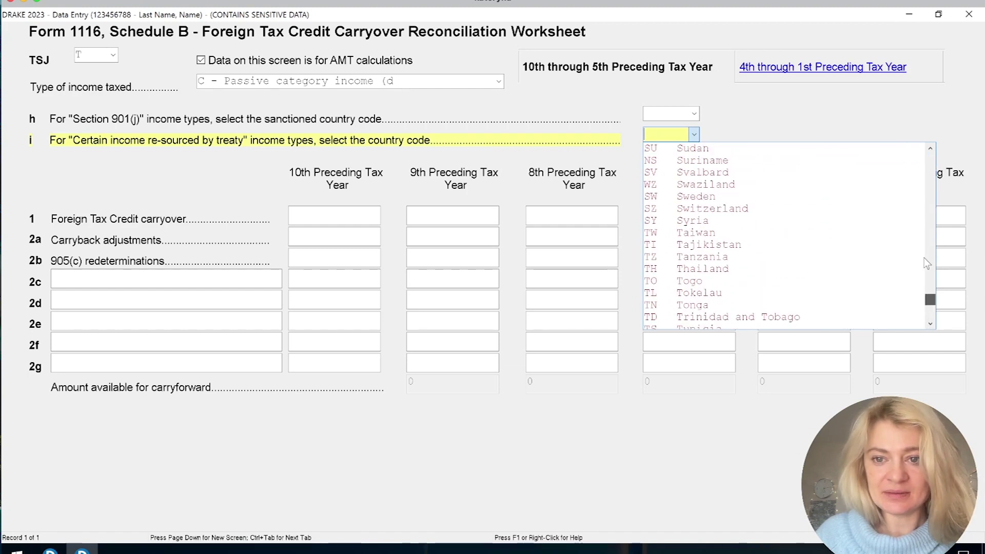
pyautogui.scroll(10, 924, 183)
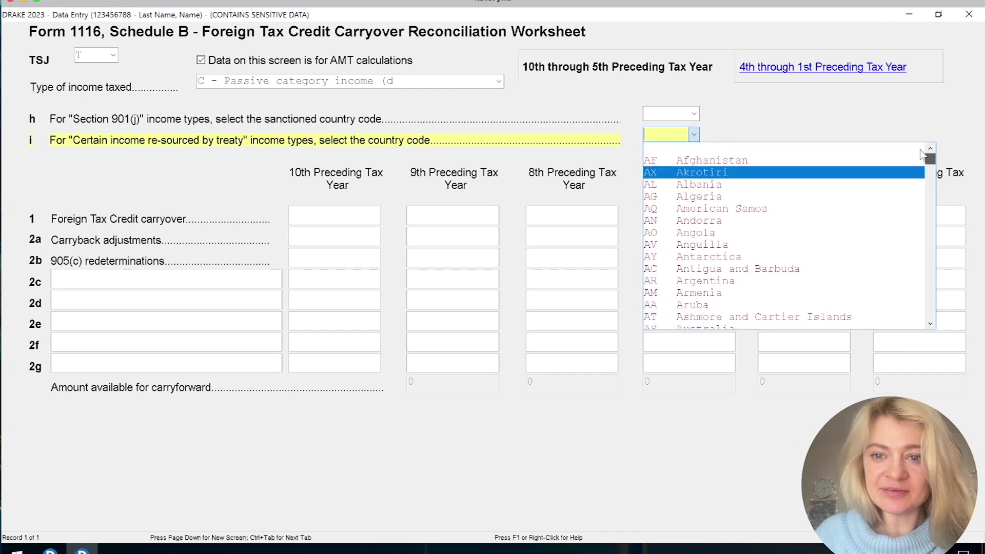
pyautogui.scroll(-20, 922, 185)
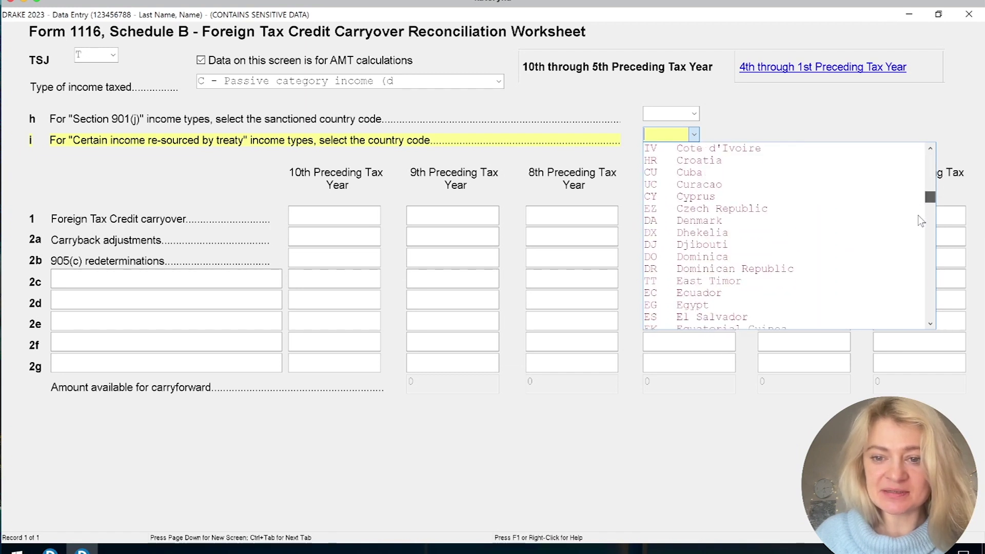
pyautogui.scroll(-20, 919, 229)
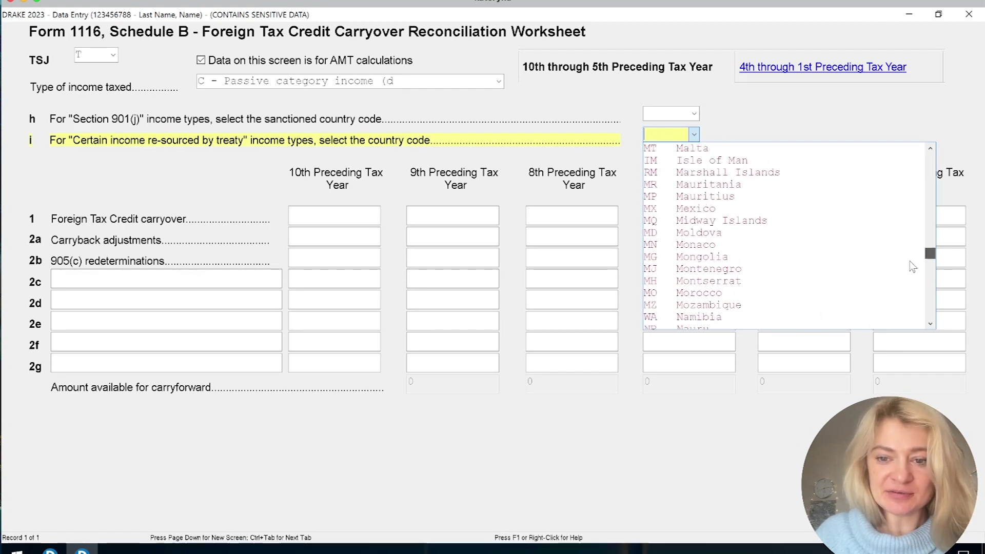
pyautogui.scroll(-4, 913, 277)
pyautogui.scroll(6, 913, 277)
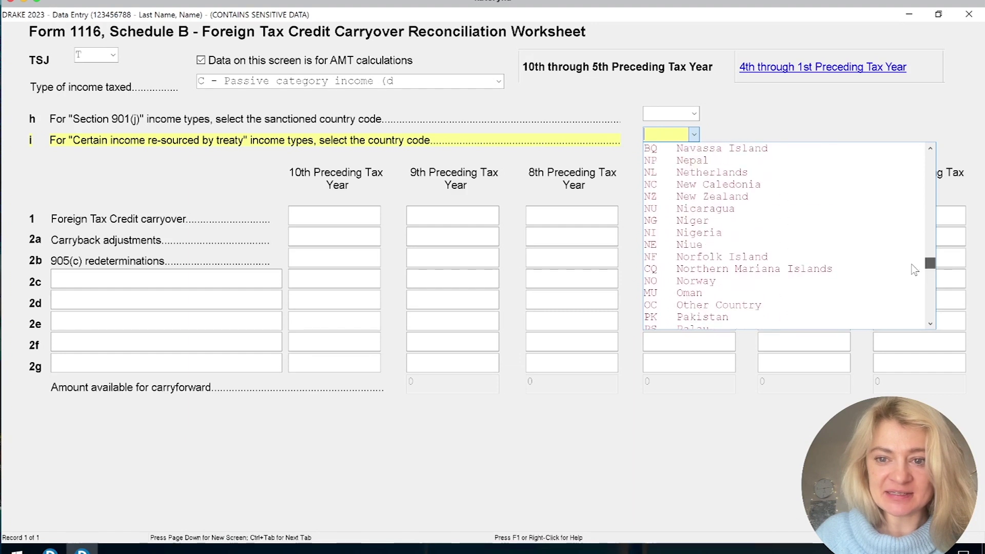
pyautogui.click(757, 305)
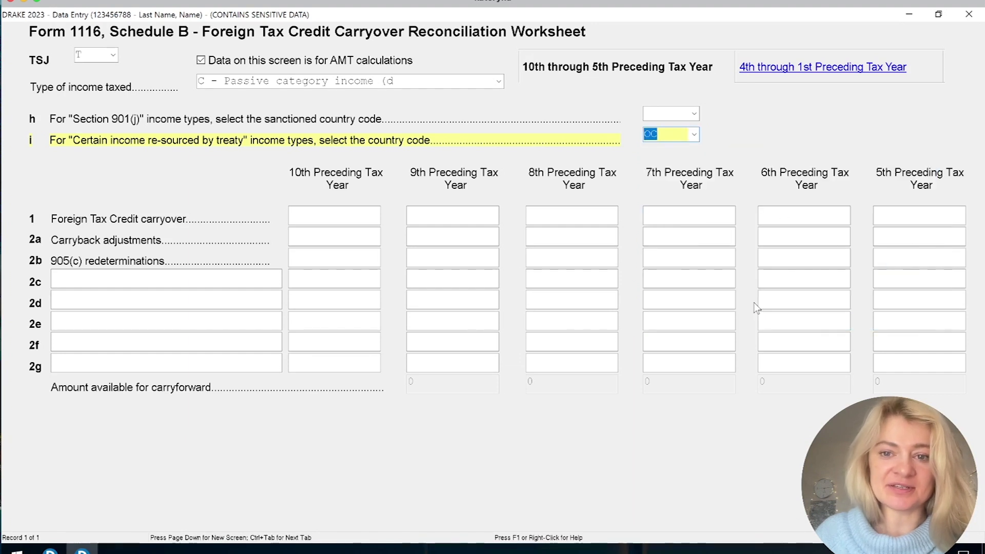
# Close Schedule B, view the recalculated return, and review Form 1116's Part I and the Part III carryover lines.
pyautogui.click(955, 15)
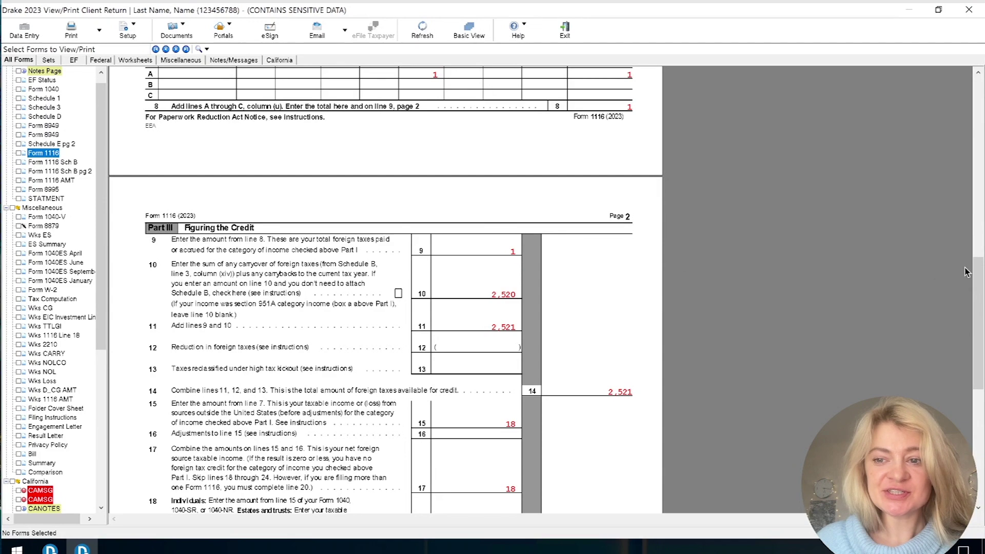
pyautogui.moveTo(982, 281); pyautogui.dragTo(980, 120)
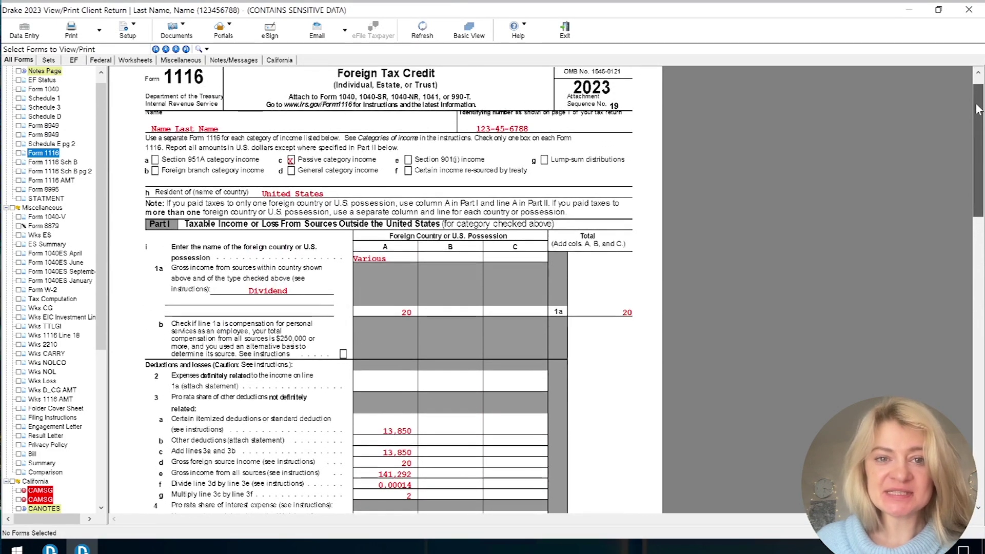
pyautogui.moveTo(977, 138); pyautogui.dragTo(977, 303)
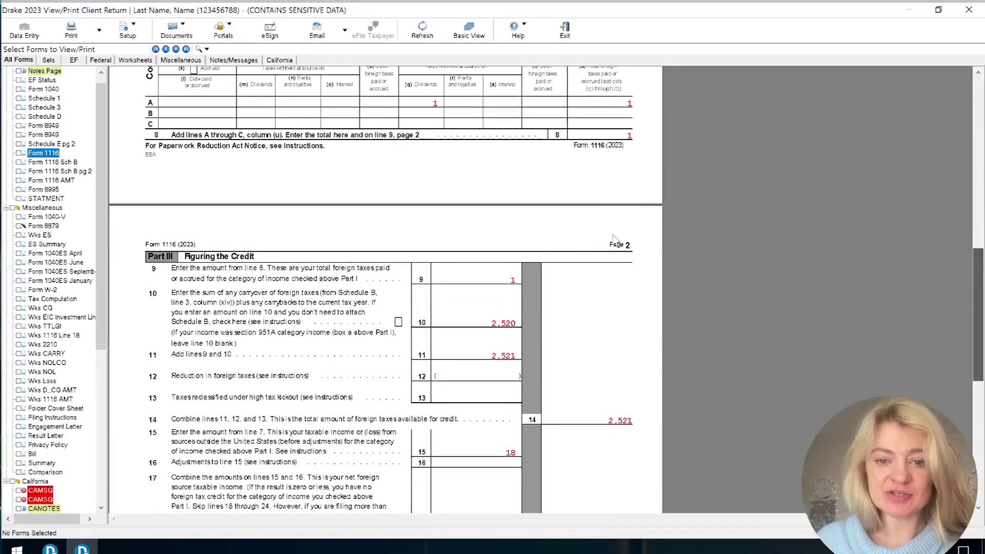
# Compare Form 1116's line 10 carryover with the FTC amounts in the spreadsheet, and view the Wks CARRY carryover worksheet in the return.
pyautogui.click(506, 324)
pyautogui.press('Escape')
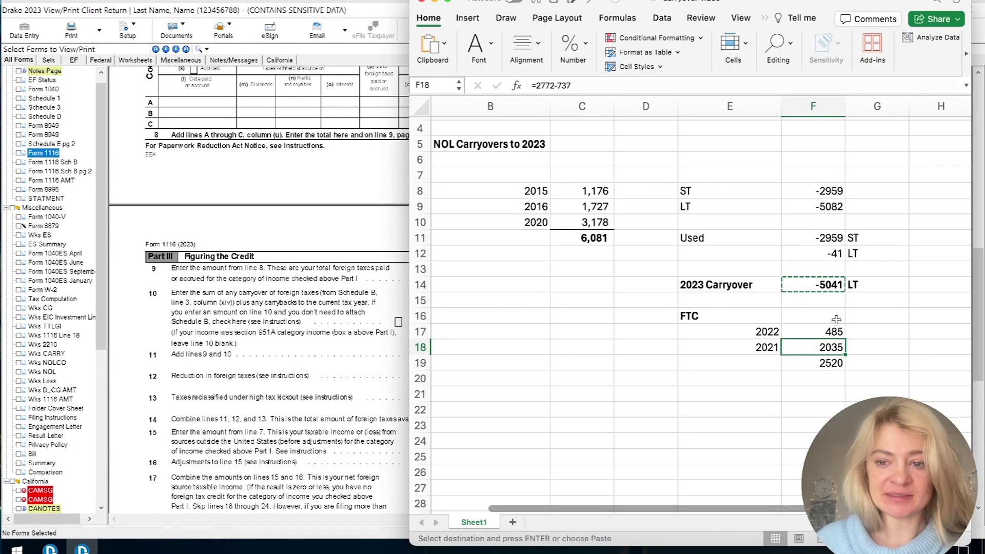
pyautogui.moveTo(819, 354); pyautogui.dragTo(883, 339)
pyautogui.moveTo(819, 347); pyautogui.dragTo(825, 363)
pyautogui.click(452, 218)
pyautogui.click(384, 224)
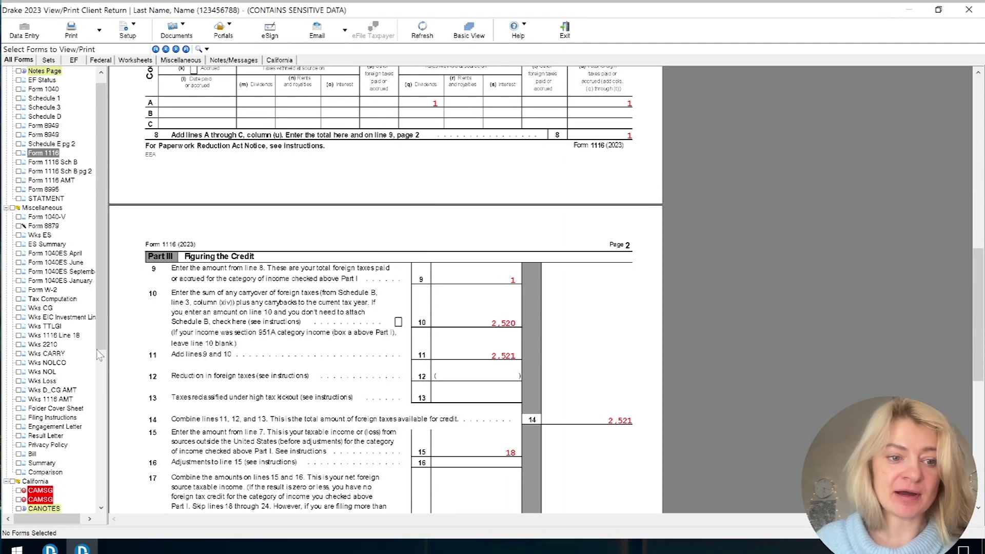
pyautogui.click(51, 354)
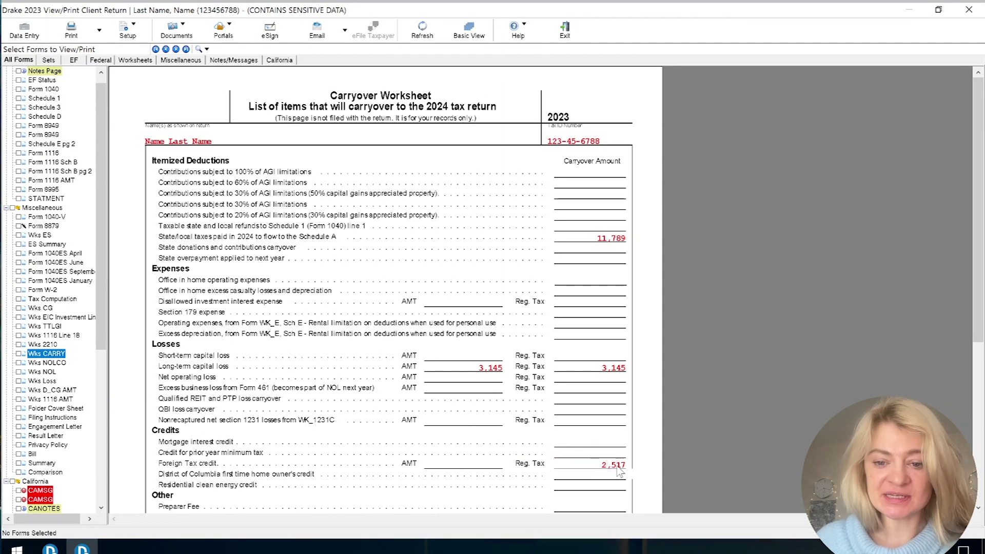
# Return to data entry and open screen 1116 and its Schedule B foreign tax carryovers worksheet.
pyautogui.click(24, 30)
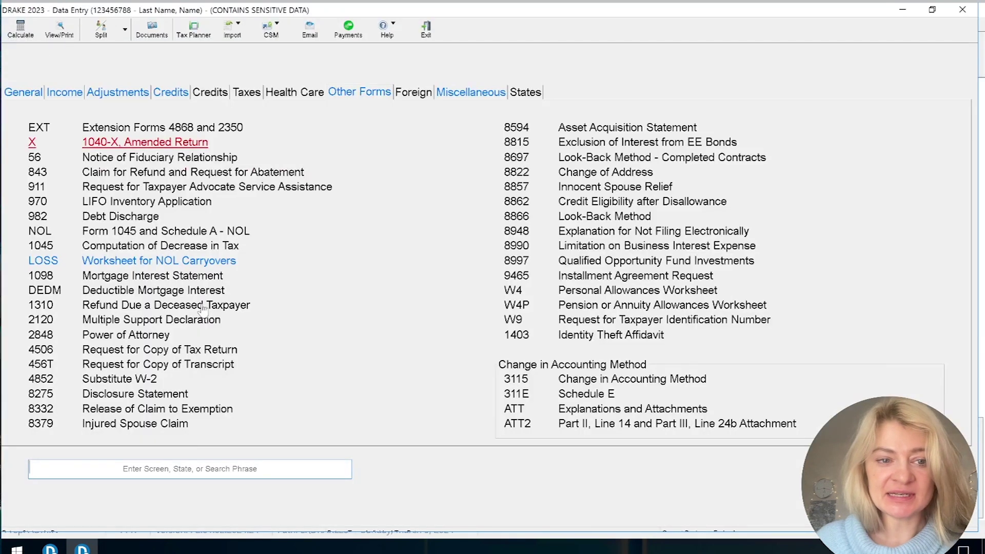
pyautogui.click(174, 469)
pyautogui.write('1116')
pyautogui.press('Return')
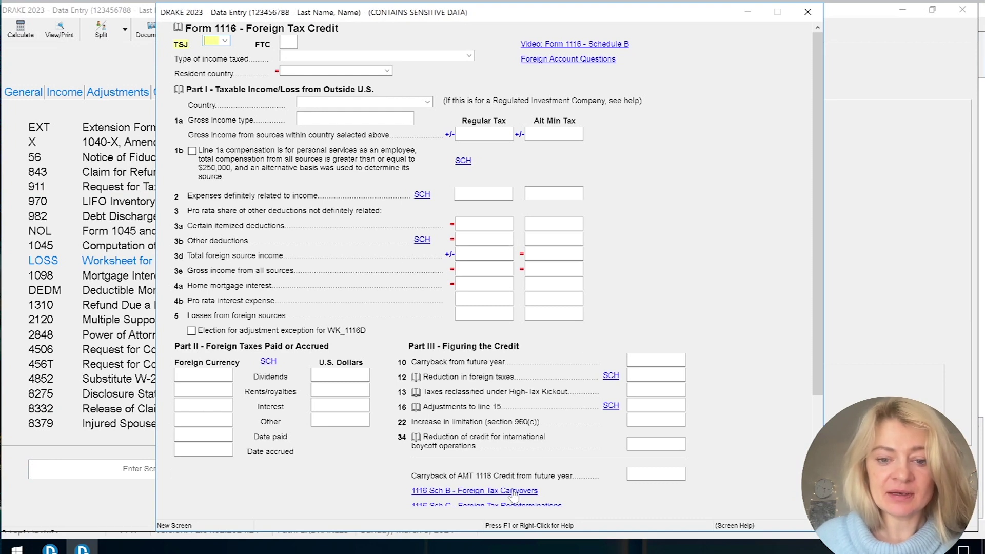
pyautogui.scroll(-1, 514, 495)
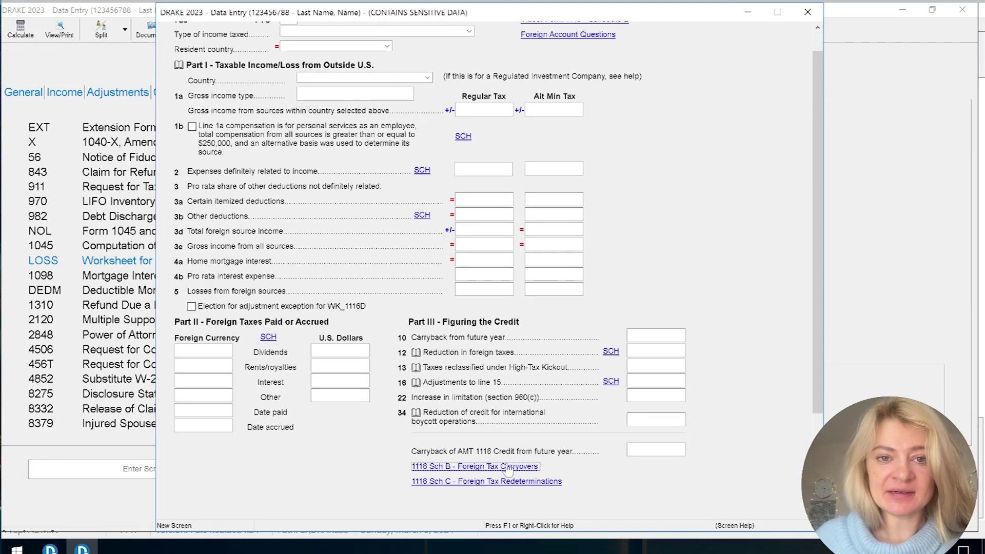
pyautogui.click(507, 467)
# Mark the data on the Schedule B carryover screen as being for AMT calculations.
pyautogui.click(200, 56)
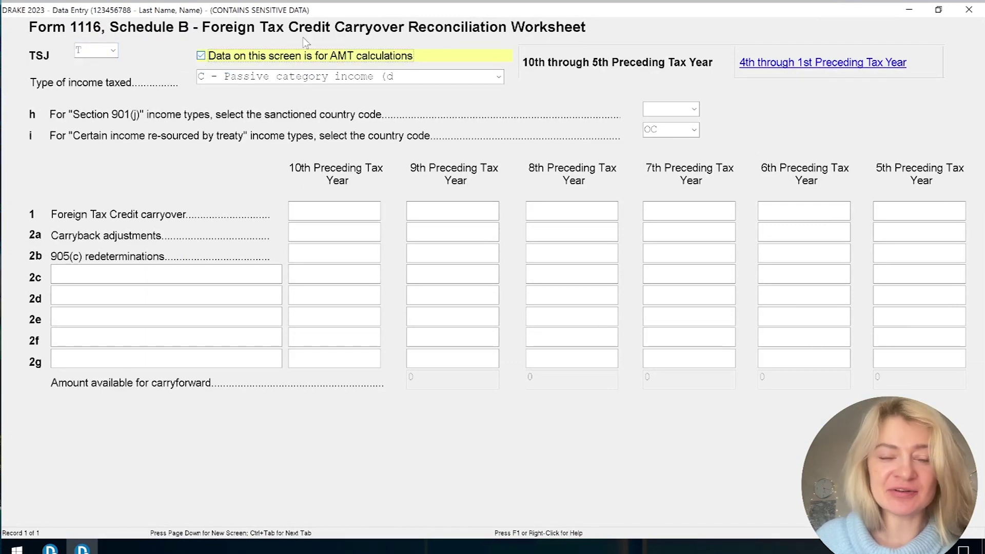
pyautogui.click(200, 56)
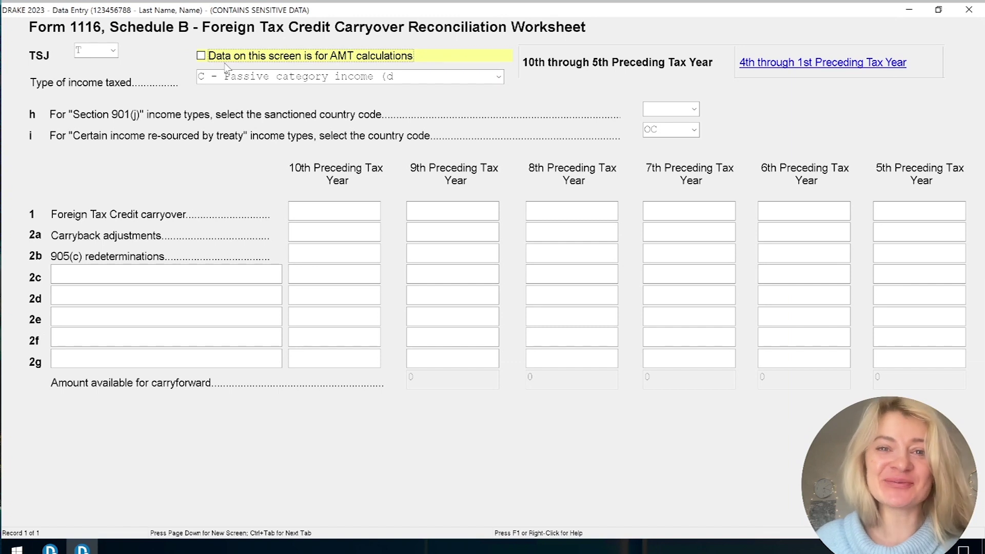
pyautogui.click(202, 57)
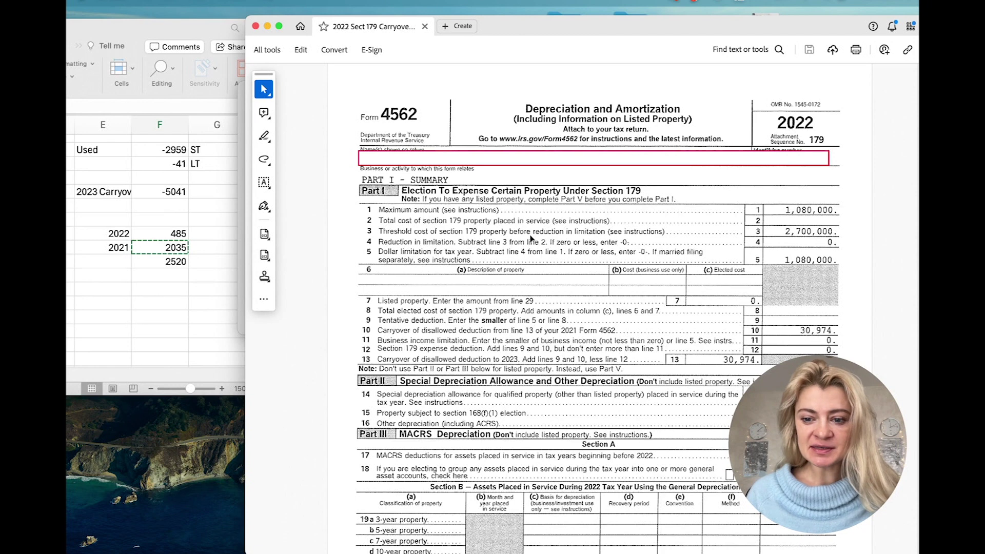
# Review lines 10 and 13 in Part I of the 2022 Form 4562 PDF for the disallowed section 179 deduction carryovers.
pyautogui.scroll(-2, 531, 237)
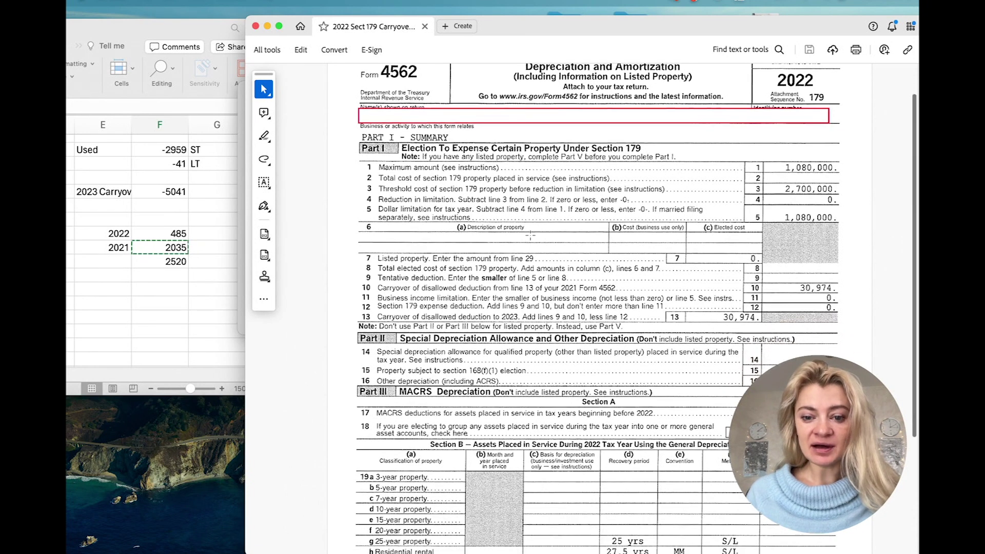
pyautogui.click(798, 290)
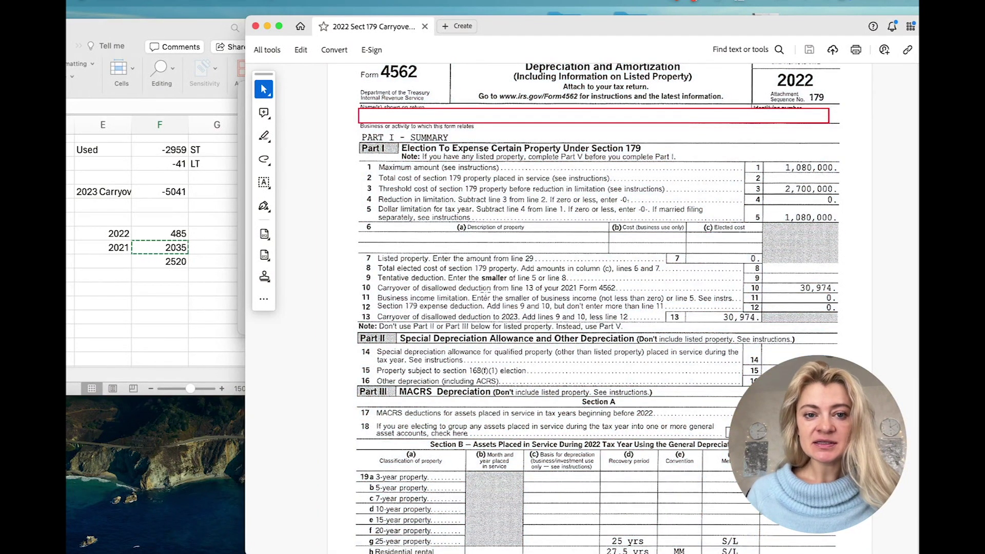
pyautogui.scroll(1, 484, 295)
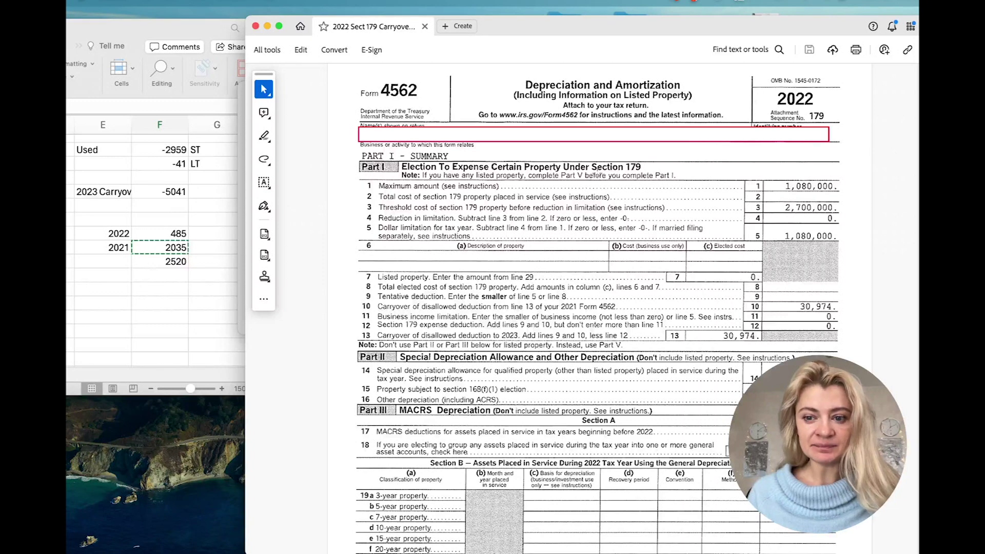
pyautogui.moveTo(842, 299); pyautogui.dragTo(345, 312)
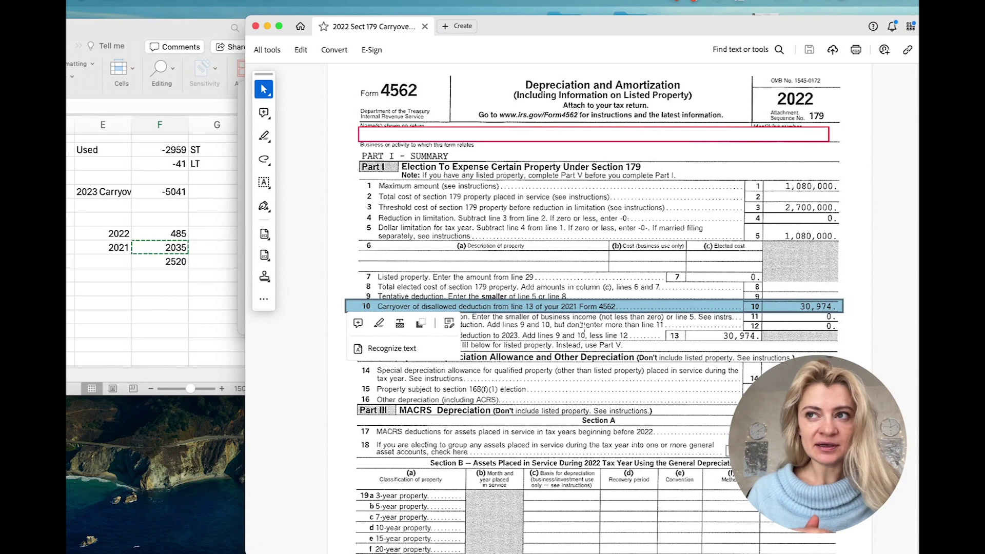
pyautogui.click(722, 348)
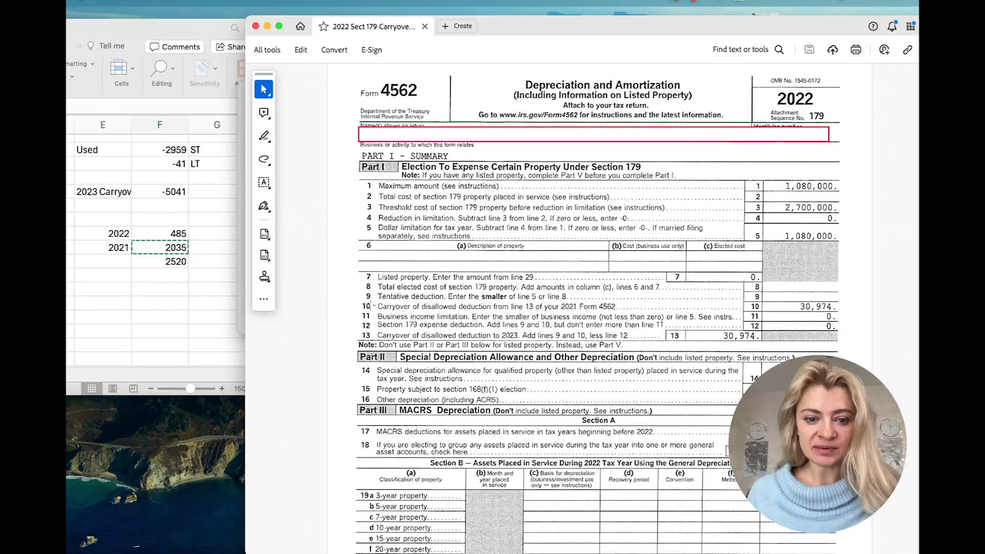
pyautogui.moveTo(357, 332); pyautogui.dragTo(823, 343)
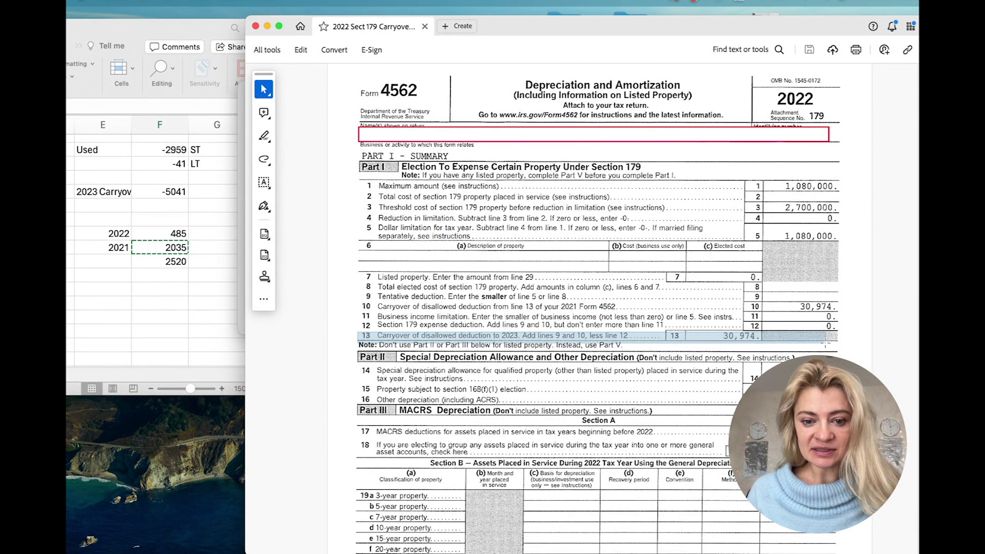
pyautogui.moveTo(825, 343); pyautogui.dragTo(825, 344)
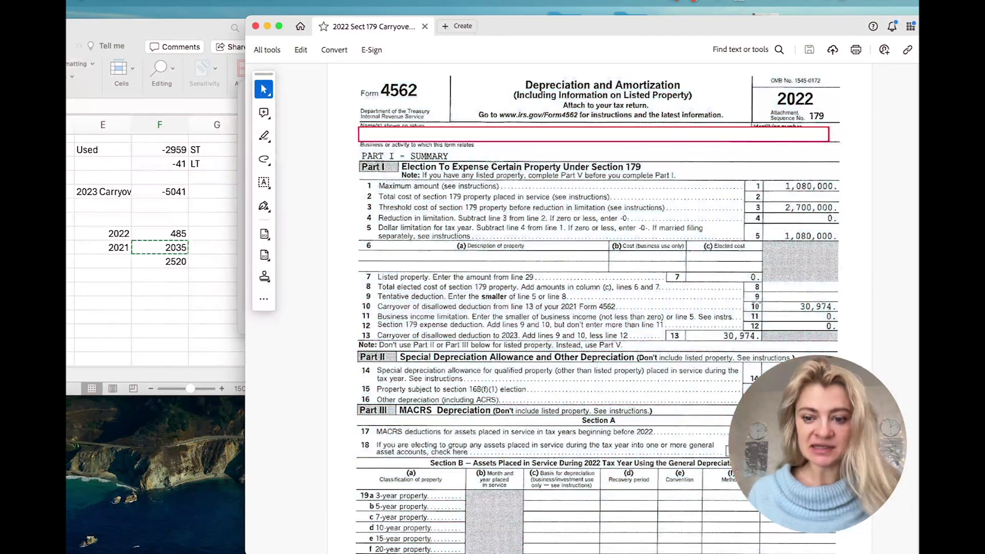
pyautogui.moveTo(748, 302); pyautogui.dragTo(846, 312)
pyautogui.click(684, 317)
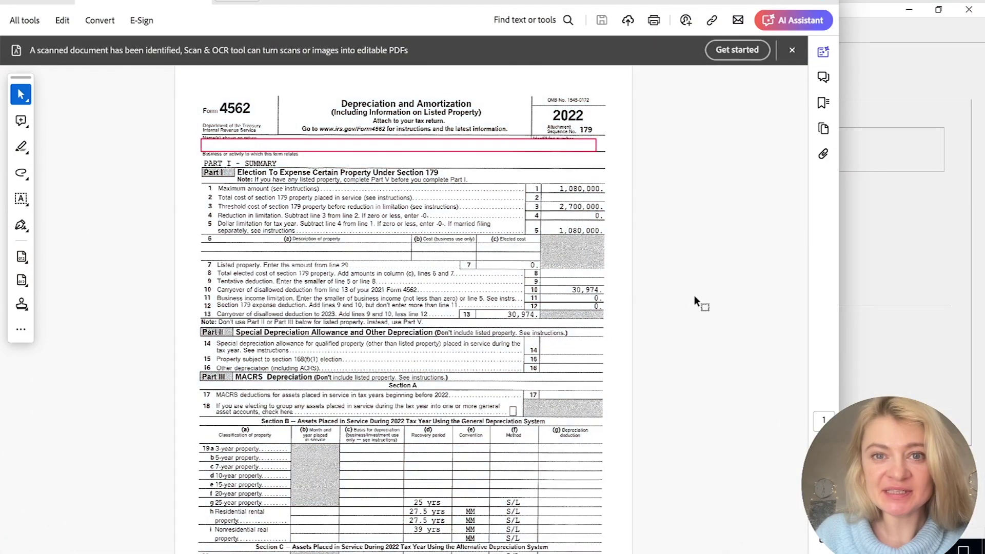
# Recheck the 2022 Form 4562's line 13 carryover to 2023 against its line 10 carryover from 2021.
pyautogui.scroll(-2, 702, 370)
pyautogui.scroll(2, 703, 370)
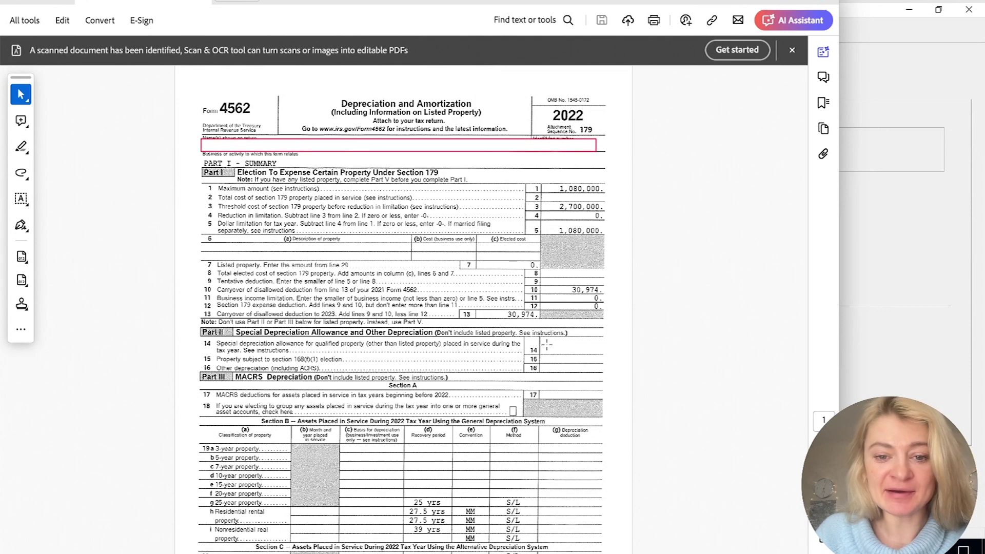
pyautogui.moveTo(256, 304); pyautogui.dragTo(562, 320)
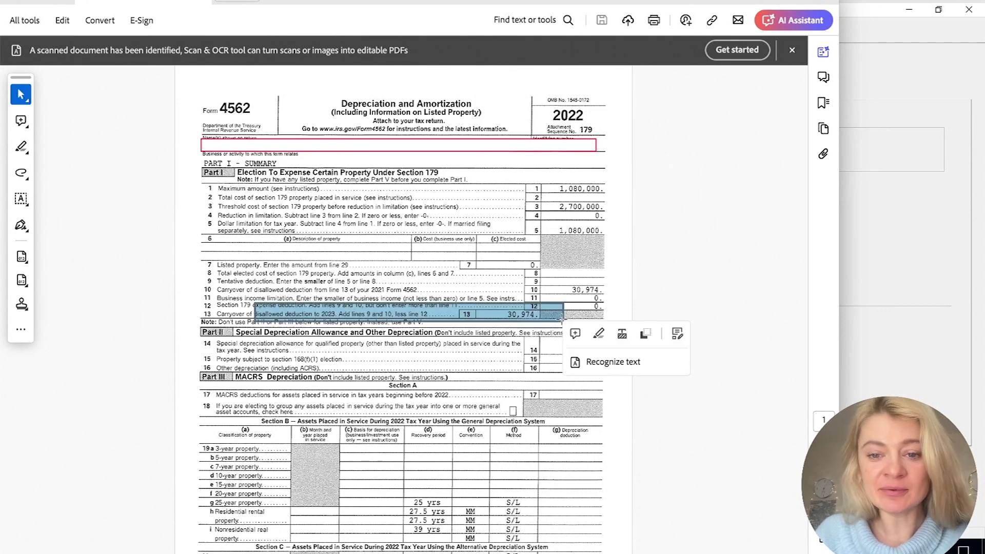
pyautogui.click(563, 320)
pyautogui.click(318, 281)
pyautogui.moveTo(200, 284); pyautogui.dragTo(592, 296)
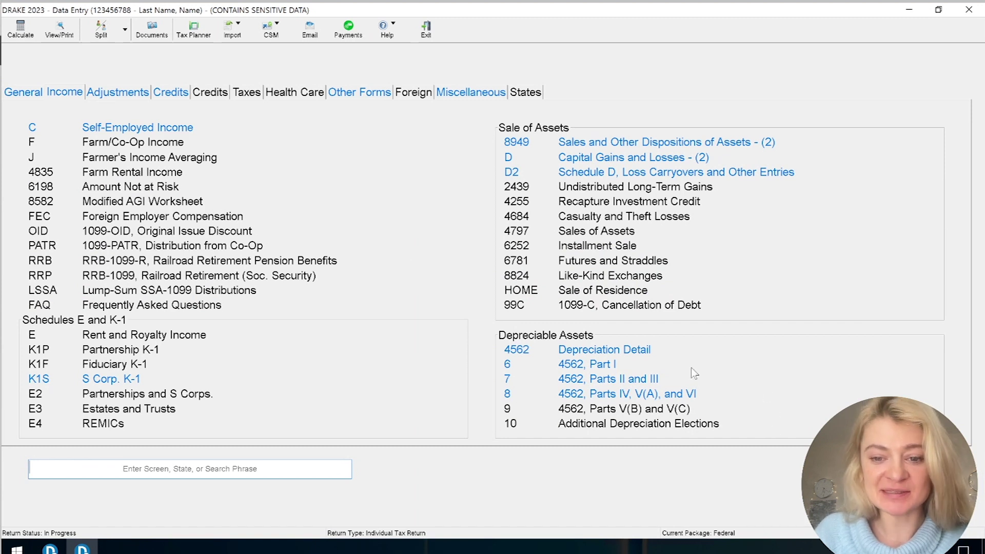
# Check the Depreciation Detail asset list and the line 10 carryover of disallowed deduction from 2022 on the 4562, Part I screen.
pyautogui.click(640, 351)
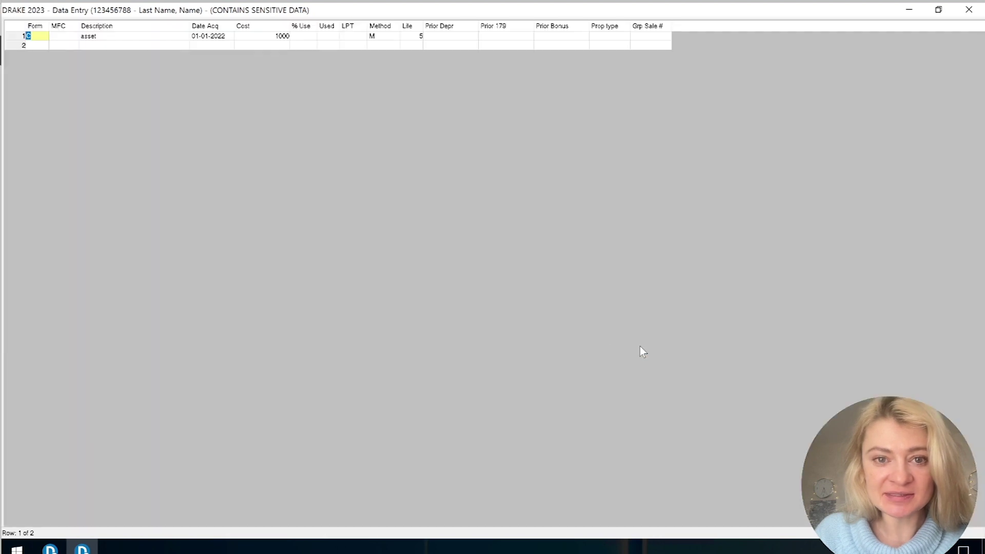
pyautogui.click(969, 9)
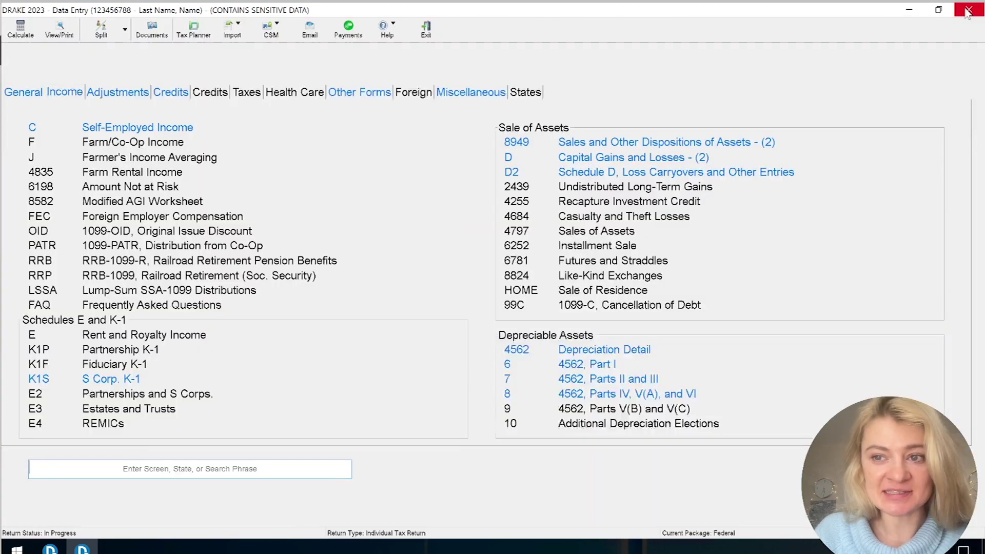
pyautogui.click(596, 367)
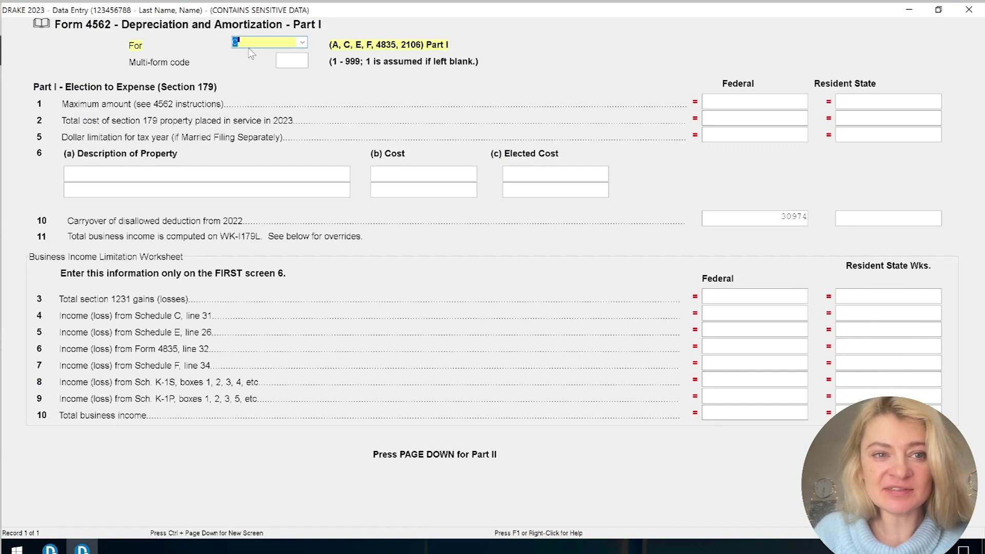
pyautogui.moveTo(348, 15)
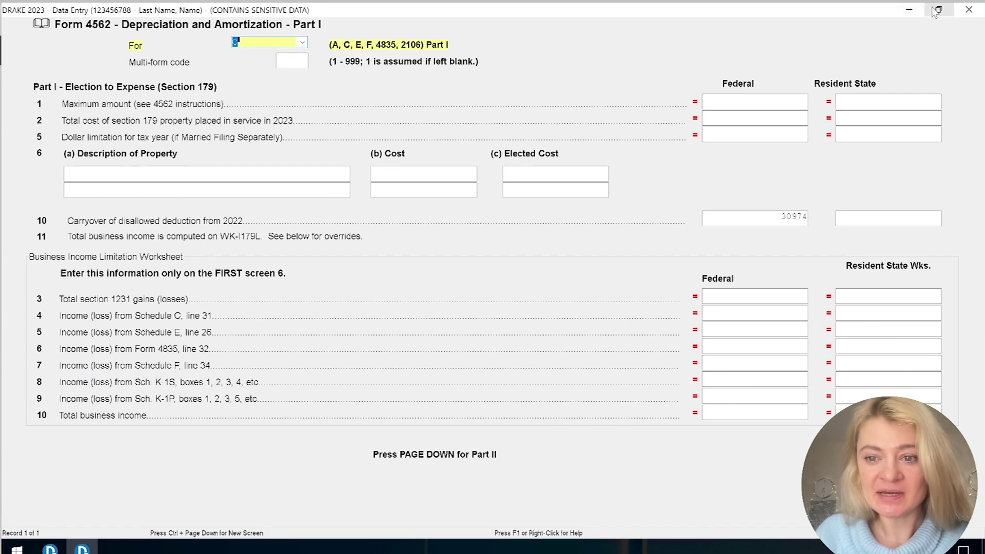
pyautogui.click(761, 215)
pyautogui.click(969, 9)
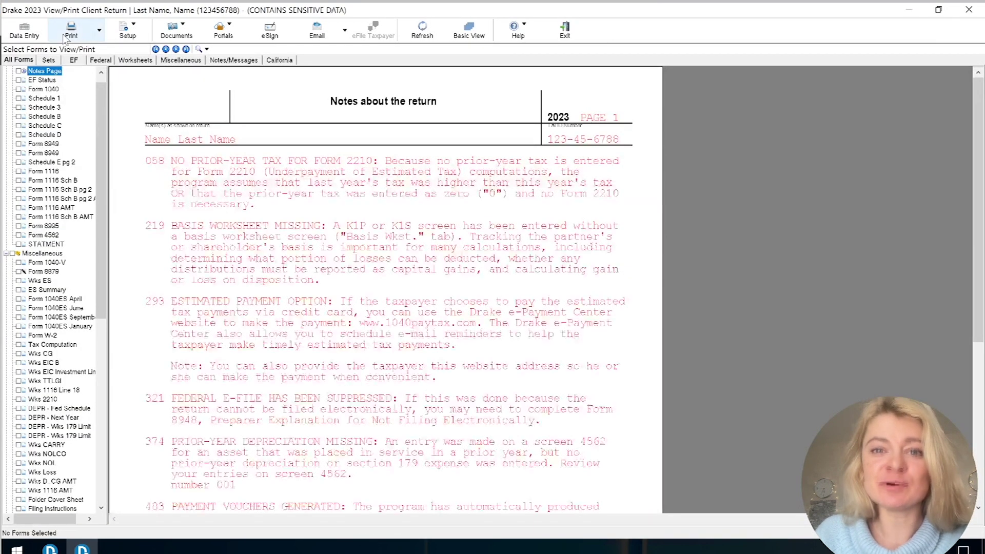
# Open Form 4562 in the viewed 2023 return and review the section 179 carryover and expense deduction lines in Part I.
pyautogui.click(43, 235)
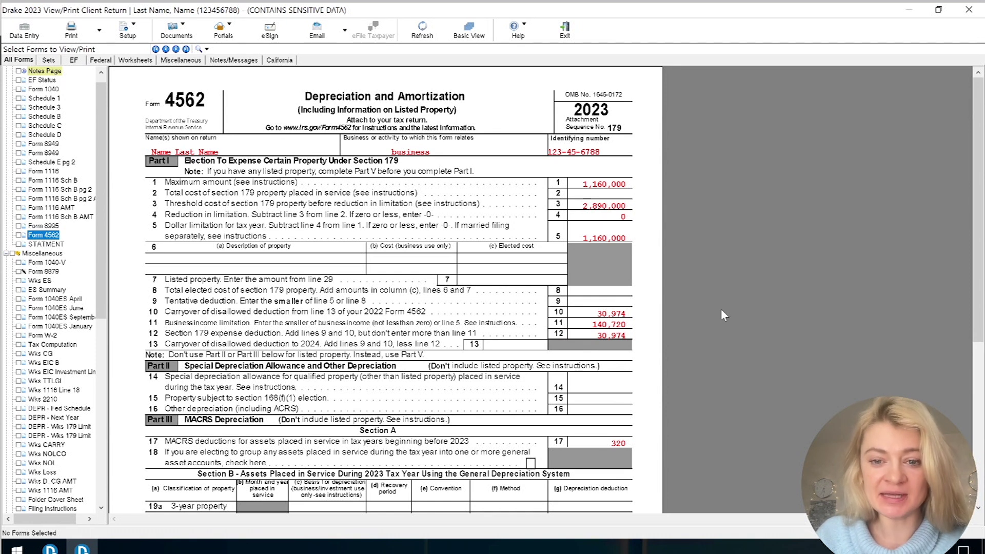
pyautogui.click(623, 336)
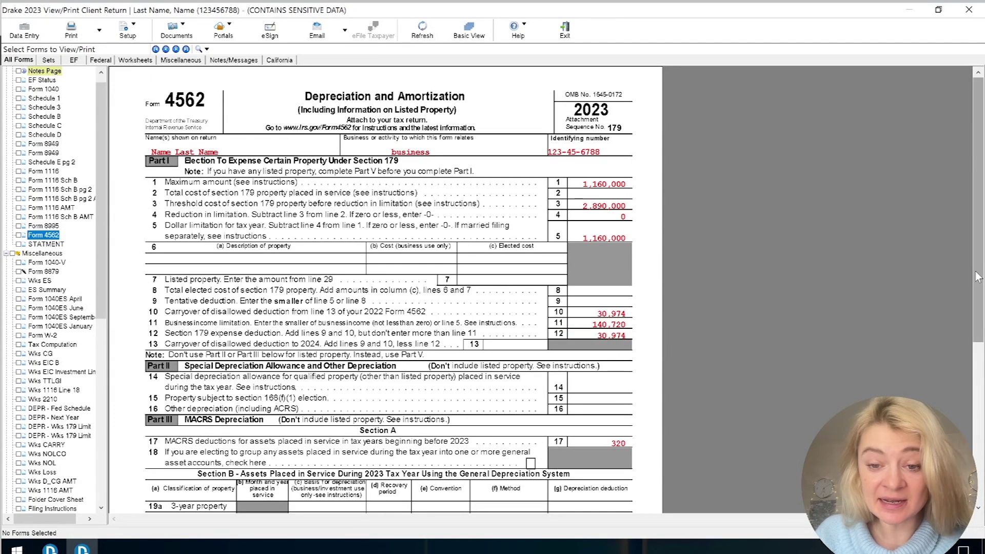
pyautogui.moveTo(976, 261); pyautogui.dragTo(976, 297)
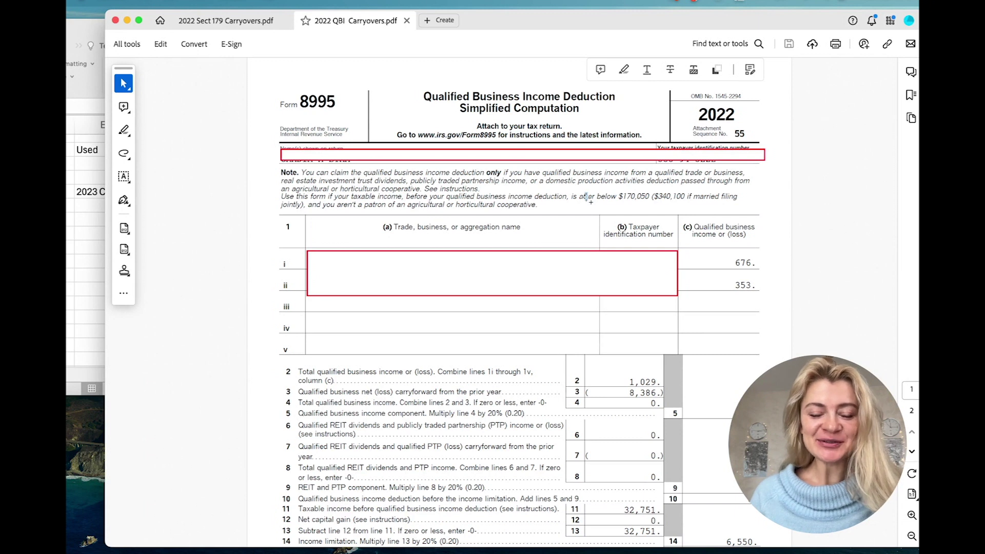
# Review the 2022 Form 8995 in the QBI carryovers PDF, including column (c) business income and the line 3 and line 16 loss carryforwards.
pyautogui.click(659, 160)
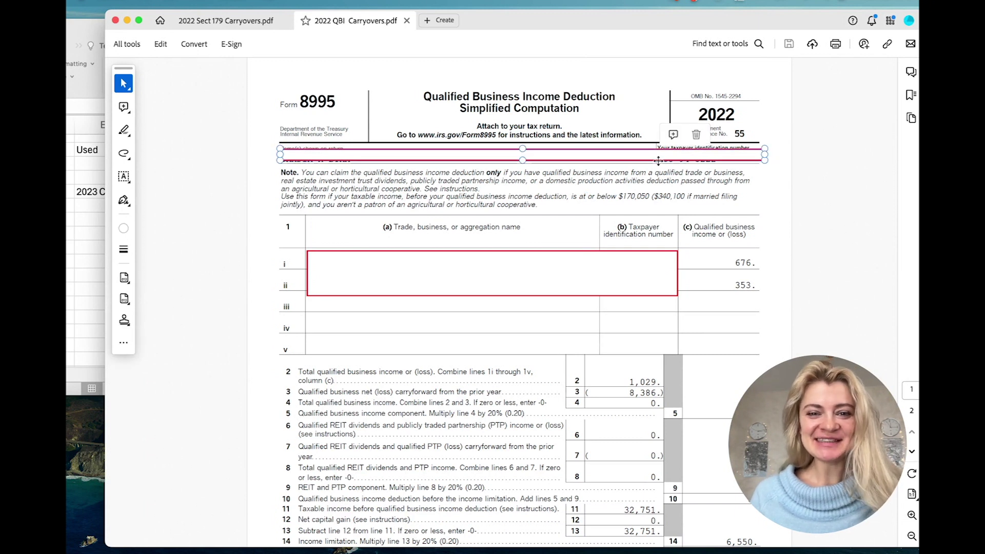
pyautogui.click(737, 263)
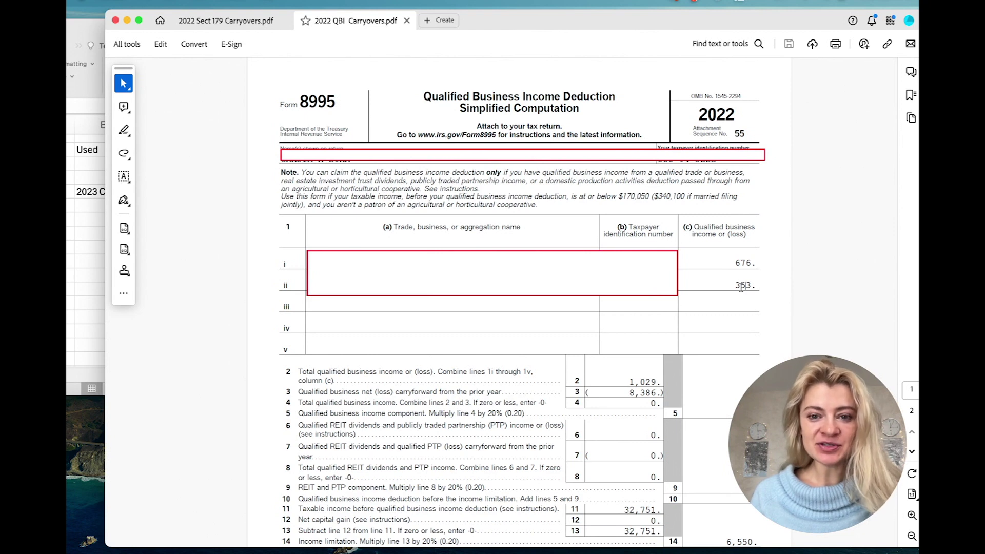
pyautogui.scroll(-3, 741, 287)
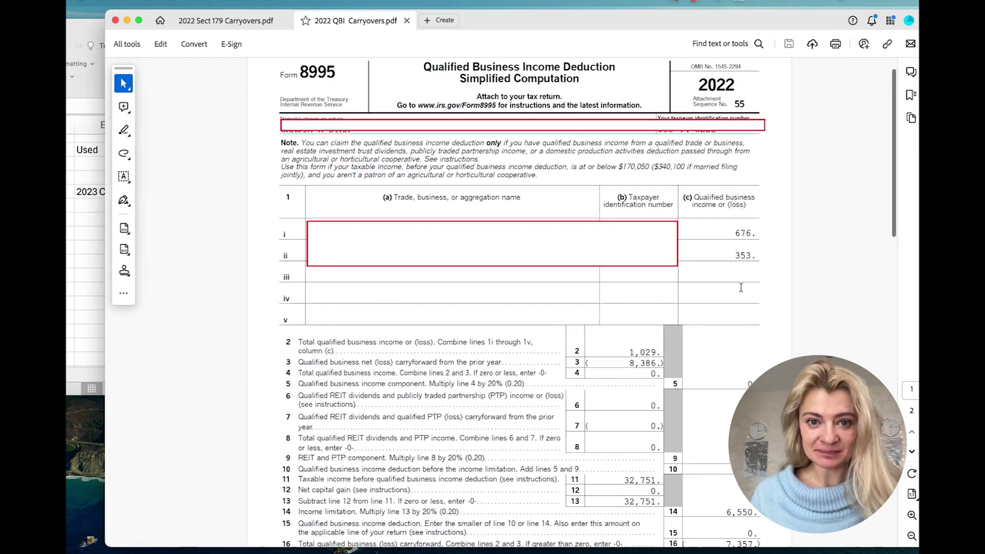
pyautogui.scroll(-3, 740, 289)
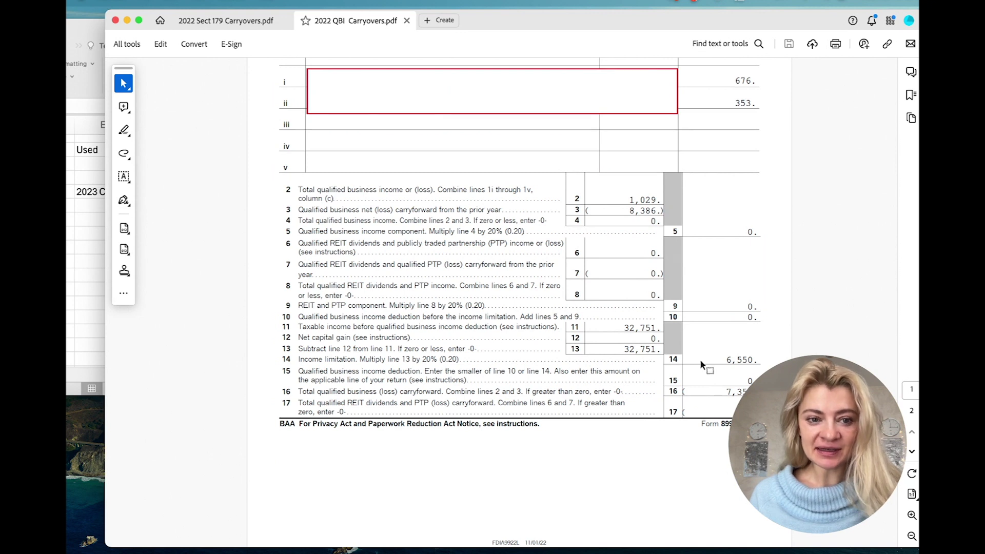
pyautogui.moveTo(629, 212); pyautogui.dragTo(658, 211)
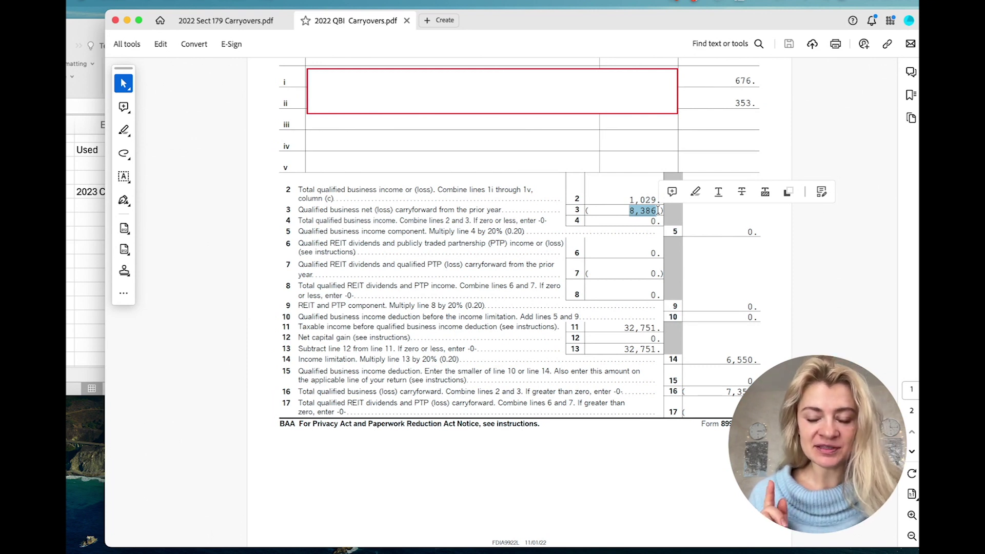
pyautogui.click(639, 227)
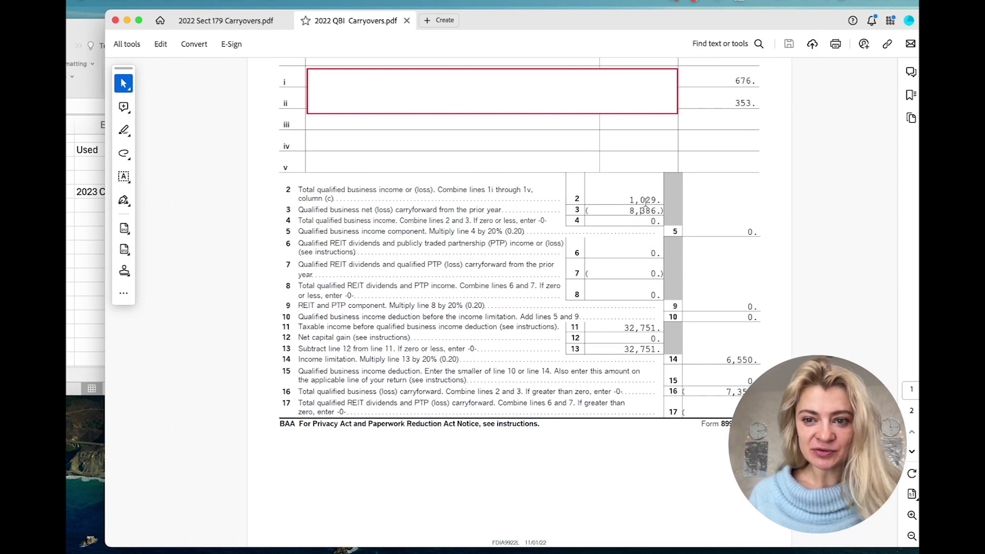
pyautogui.scroll(3, 717, 195)
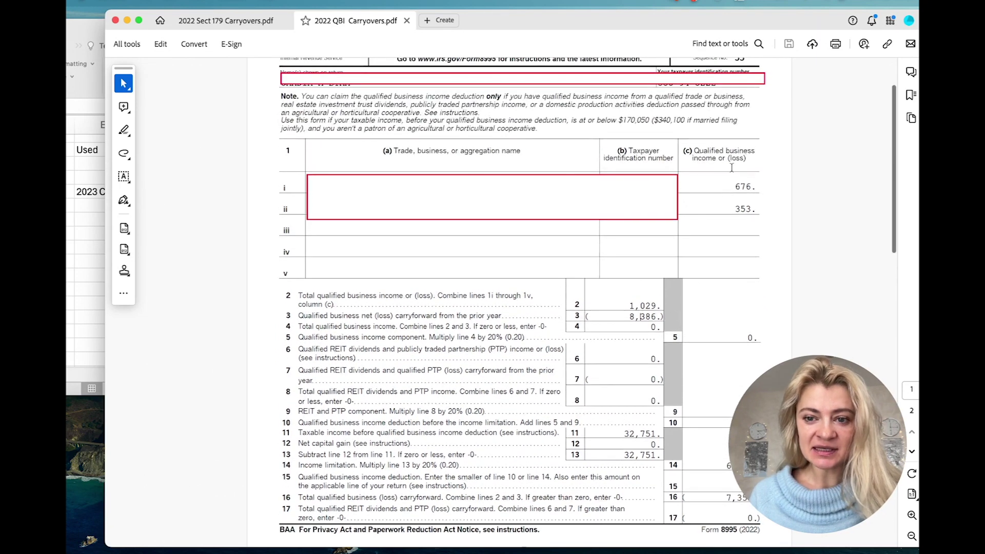
# Review how the 2022 Form 8995 combines column (c) business income with the line 3 prior-year loss carryforward into line 16.
pyautogui.scroll(2, 746, 183)
pyautogui.scroll(-5, 753, 221)
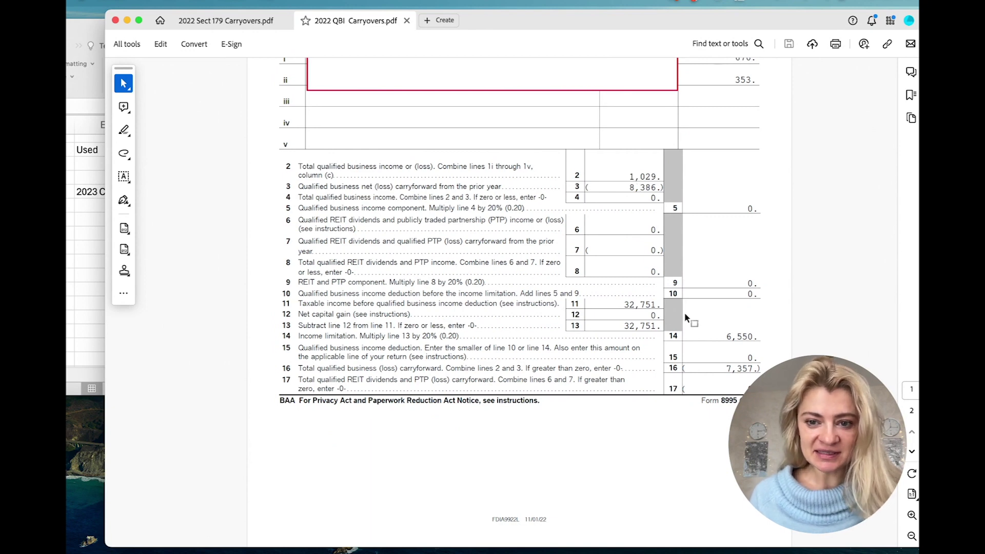
pyautogui.scroll(5, 685, 318)
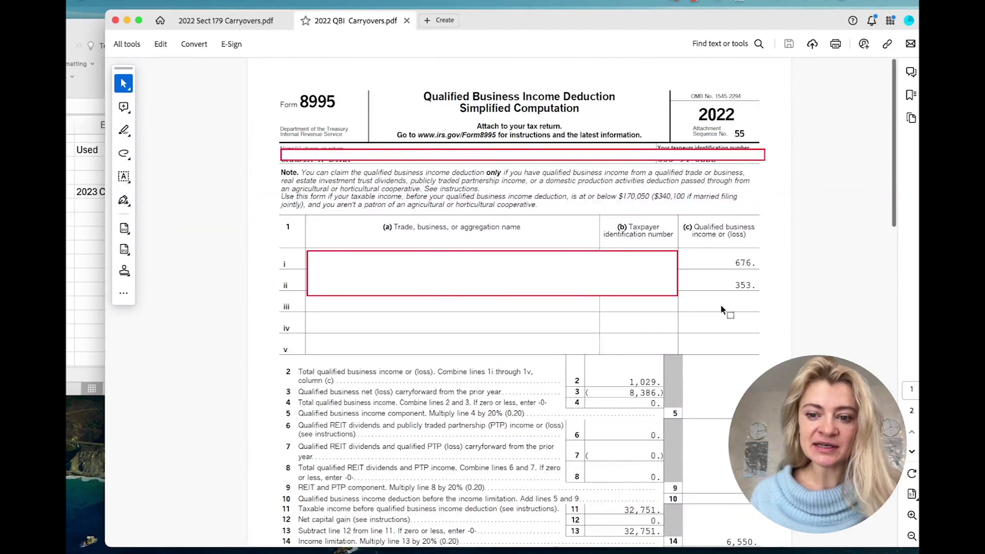
pyautogui.scroll(-5, 682, 325)
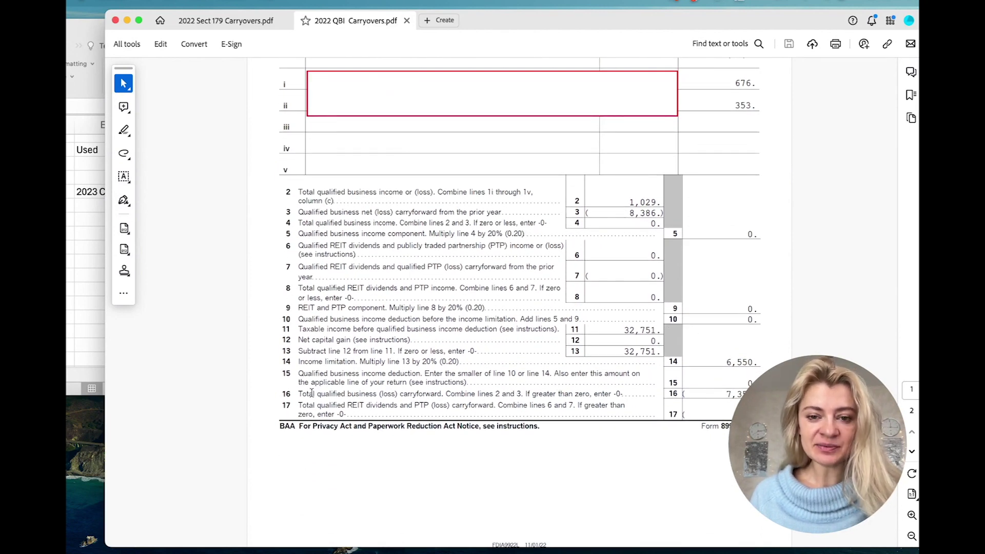
pyautogui.scroll(5, 311, 393)
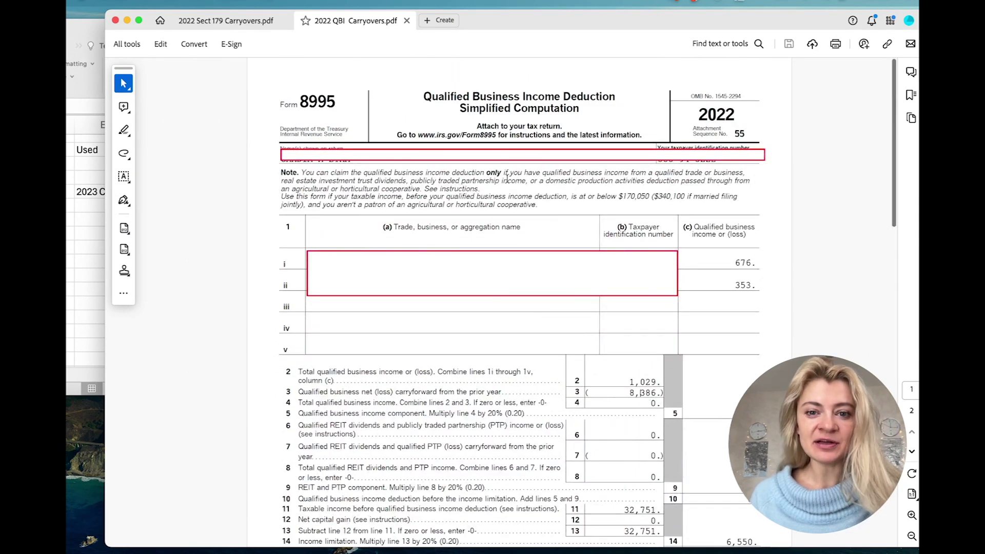
# Check the QBI loss carryforward on line 16 of the 2022 Form 8995 against the Carryovers to 2023 section of the General Information page.
pyautogui.scroll(-4, 507, 178)
pyautogui.scroll(-5, 506, 178)
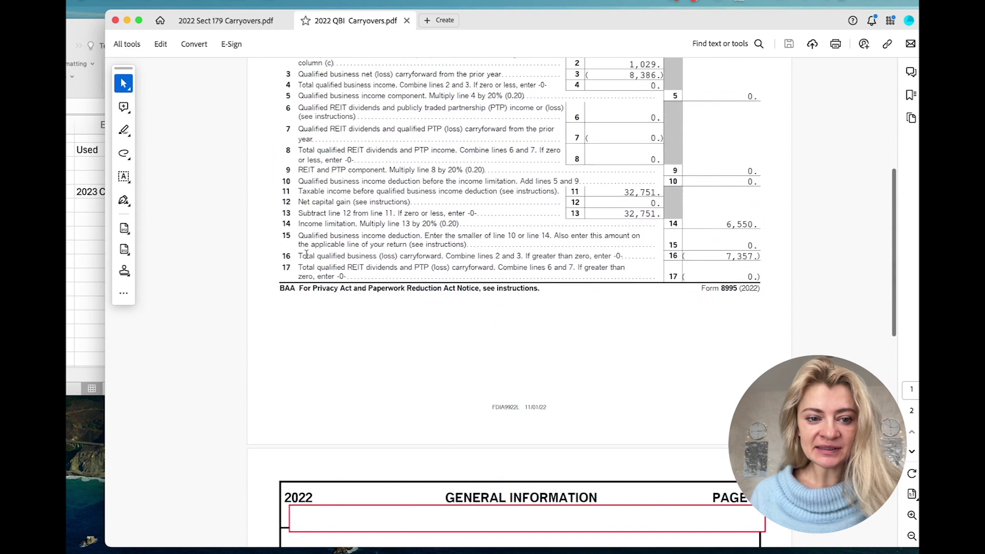
pyautogui.moveTo(299, 255); pyautogui.dragTo(358, 258)
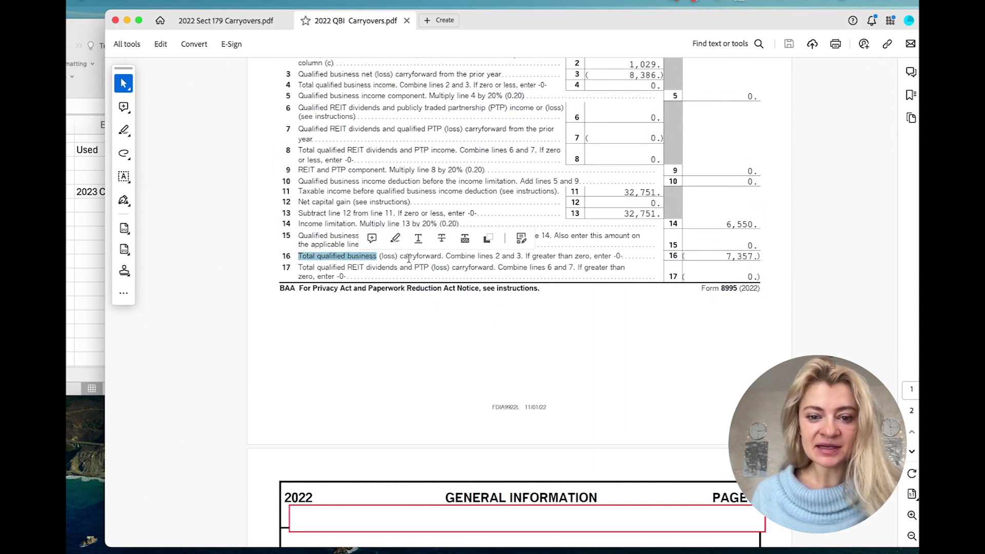
pyautogui.moveTo(753, 255); pyautogui.dragTo(723, 255)
pyautogui.scroll(-3, 642, 368)
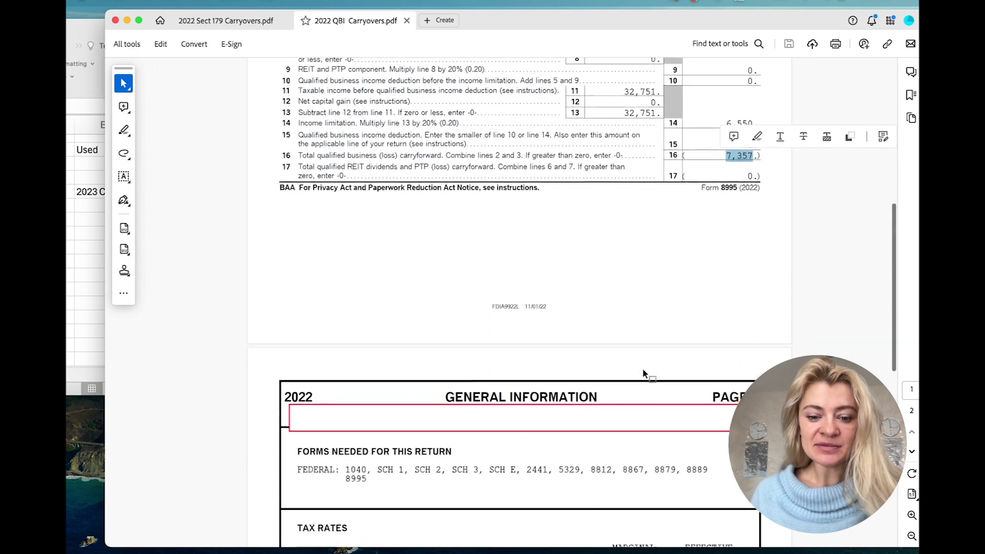
pyautogui.scroll(-10, 643, 371)
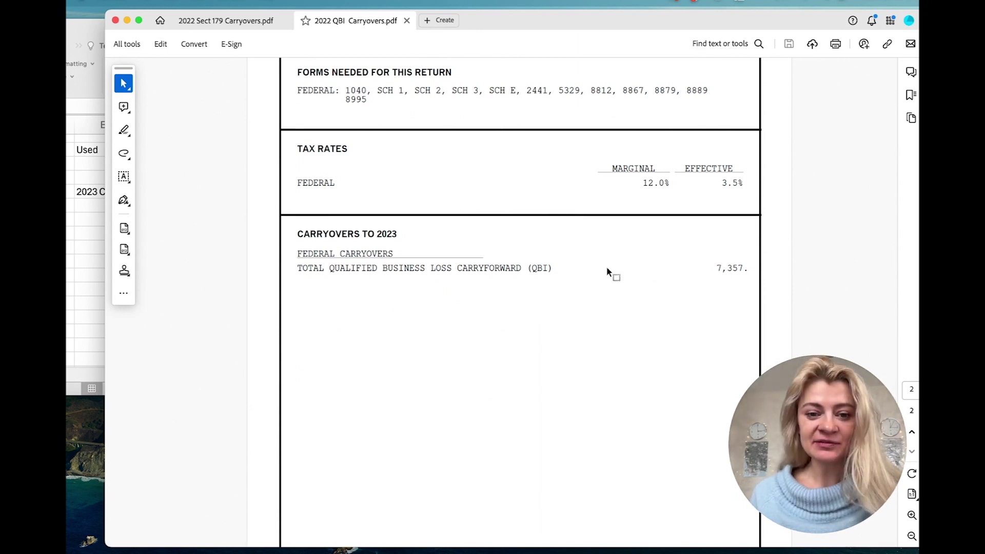
pyautogui.moveTo(745, 267); pyautogui.dragTo(718, 268)
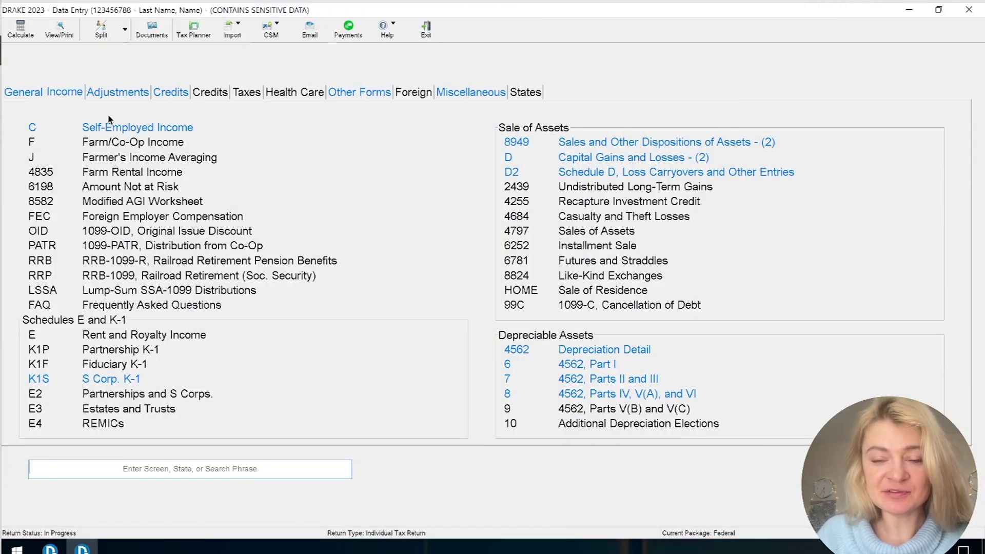
# In Drake 2023, check the 8995 screen's qualified business net loss carryforward from prior years against line 16 of the 2022 form.
pyautogui.click(129, 97)
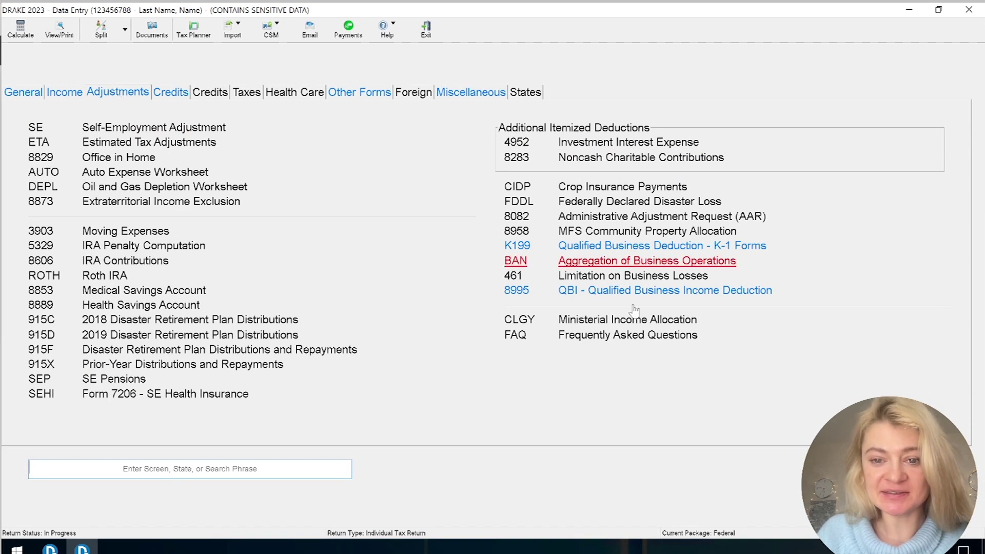
pyautogui.click(605, 296)
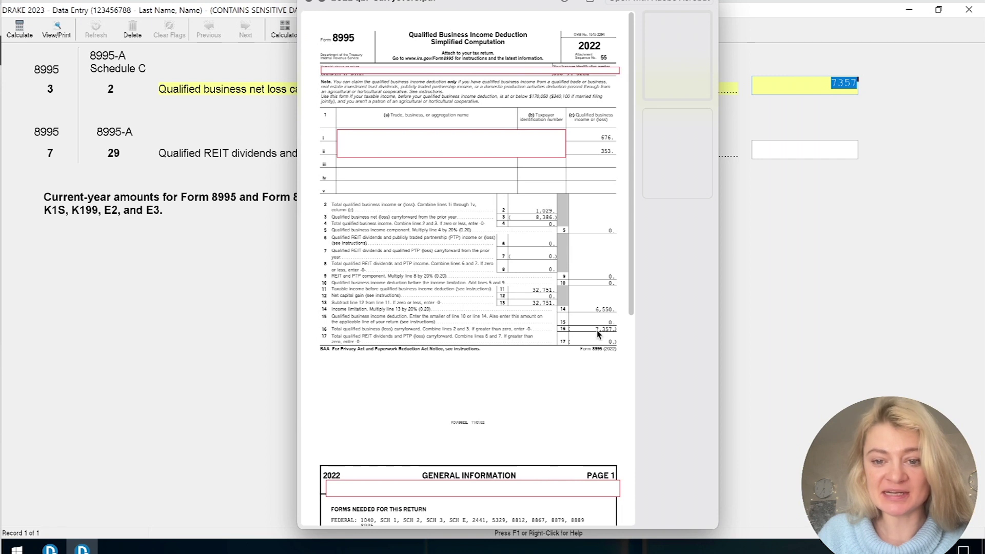
pyautogui.click(791, 331)
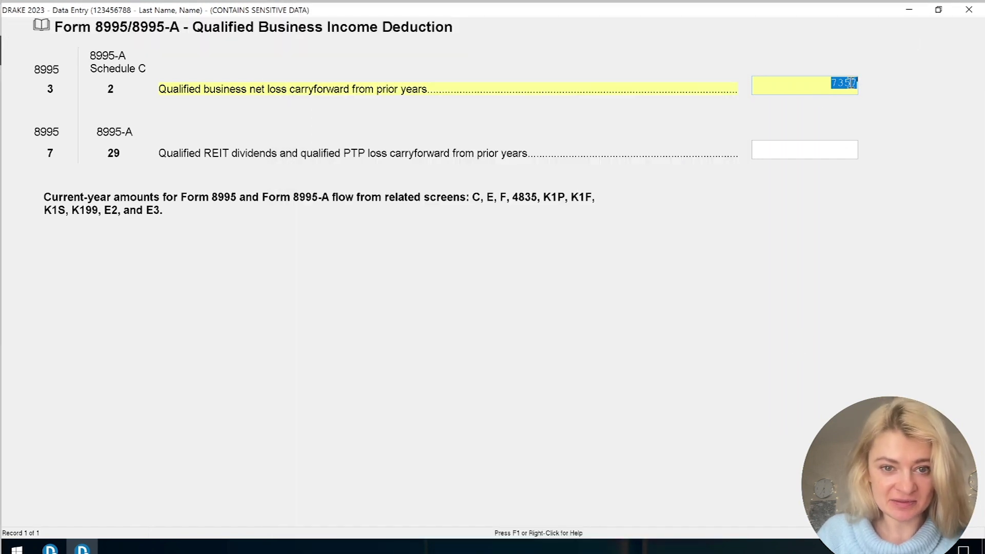
pyautogui.click(969, 10)
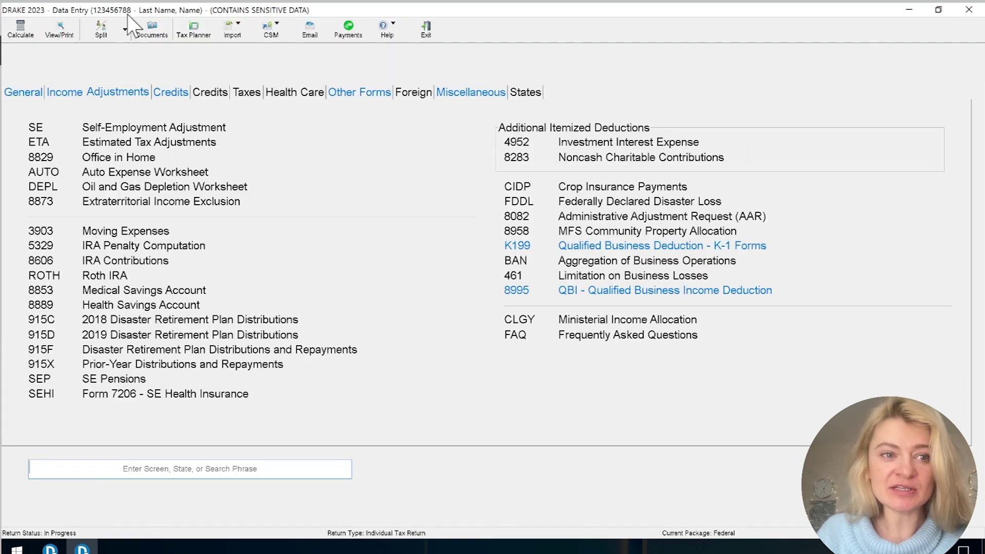
# View the 2023 return's Form 8995 and check the line 3 loss carryforward and the deduction computed through line 17.
pyautogui.click(59, 31)
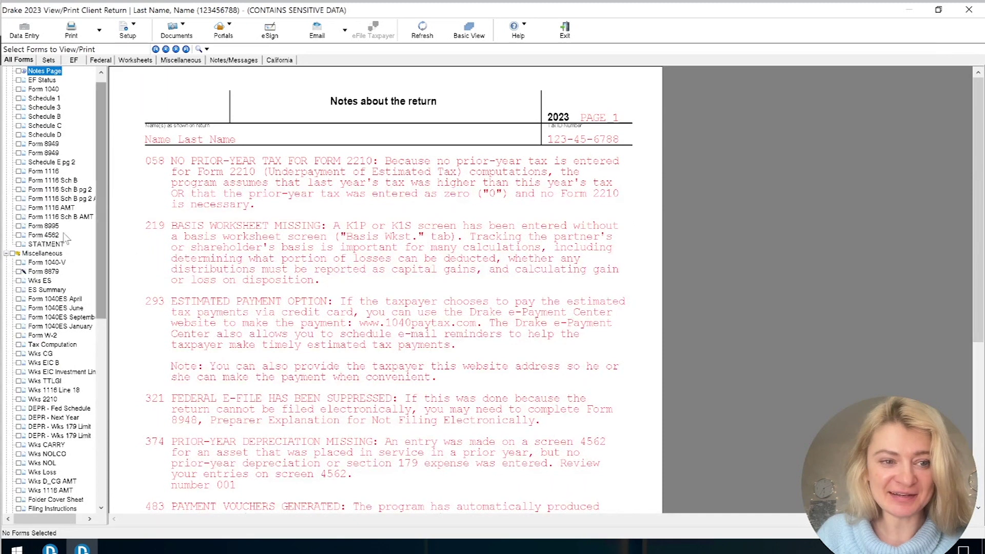
pyautogui.click(45, 226)
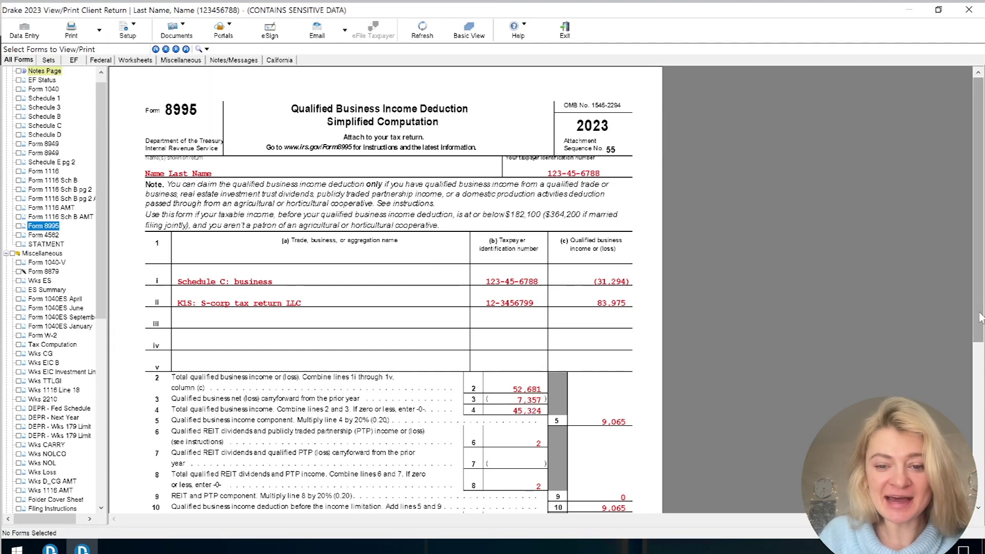
pyautogui.scroll(-5, 532, 215)
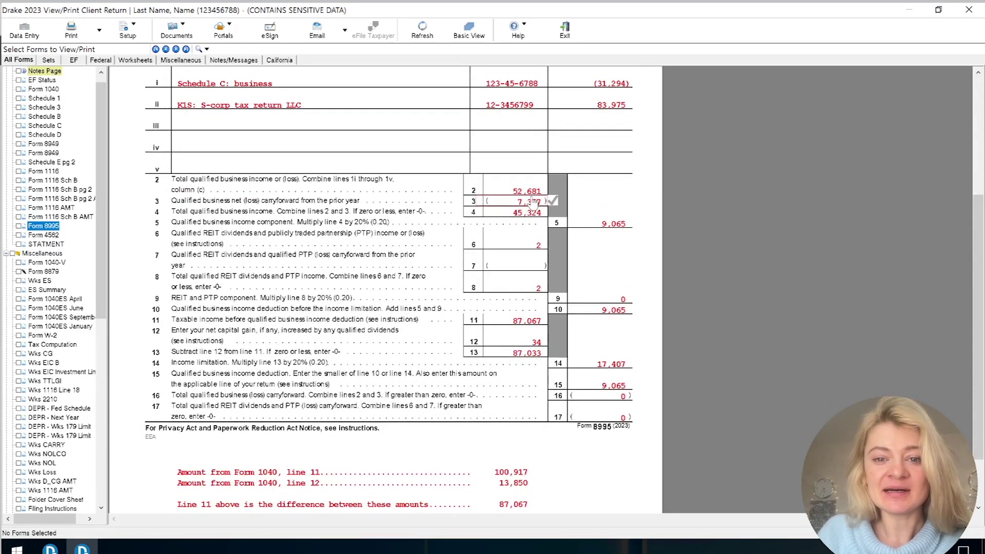